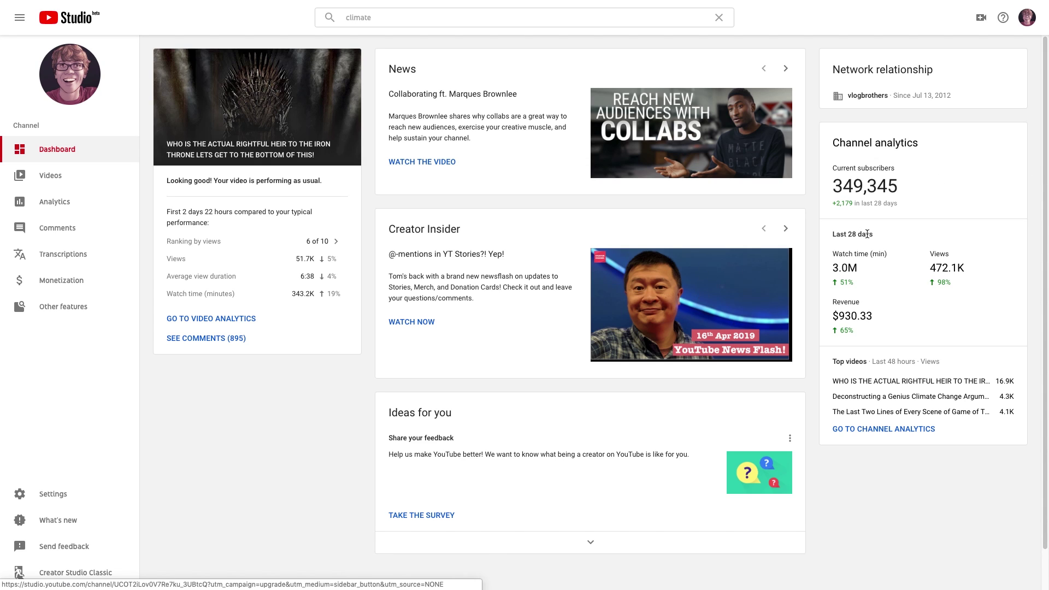
Step: Browse the News items and look over the channel dashboard's cards
{"action": "mouse_move", "coordinate": [854, 277]}
{"action": "left_click", "coordinate": [786, 70]}
{"action": "left_click", "coordinate": [786, 69]}
{"action": "left_click", "coordinate": [764, 68]}
{"action": "left_click", "coordinate": [764, 69]}
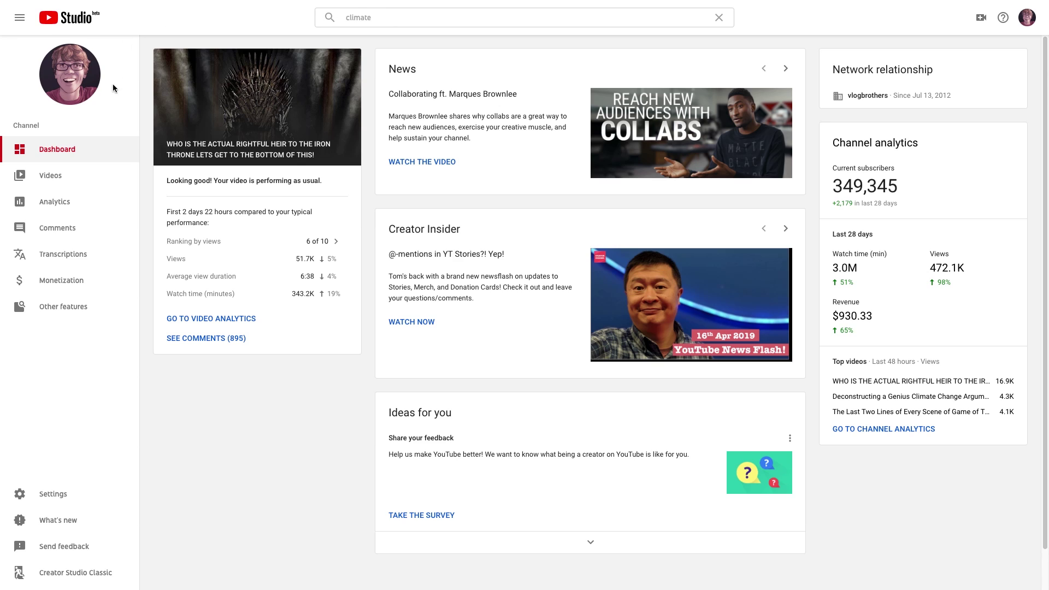
{"action": "scroll", "coordinate": [331, 368], "scroll_direction": "down", "scroll_amount": 2}
{"action": "scroll", "coordinate": [331, 366], "scroll_direction": "up", "scroll_amount": 2}
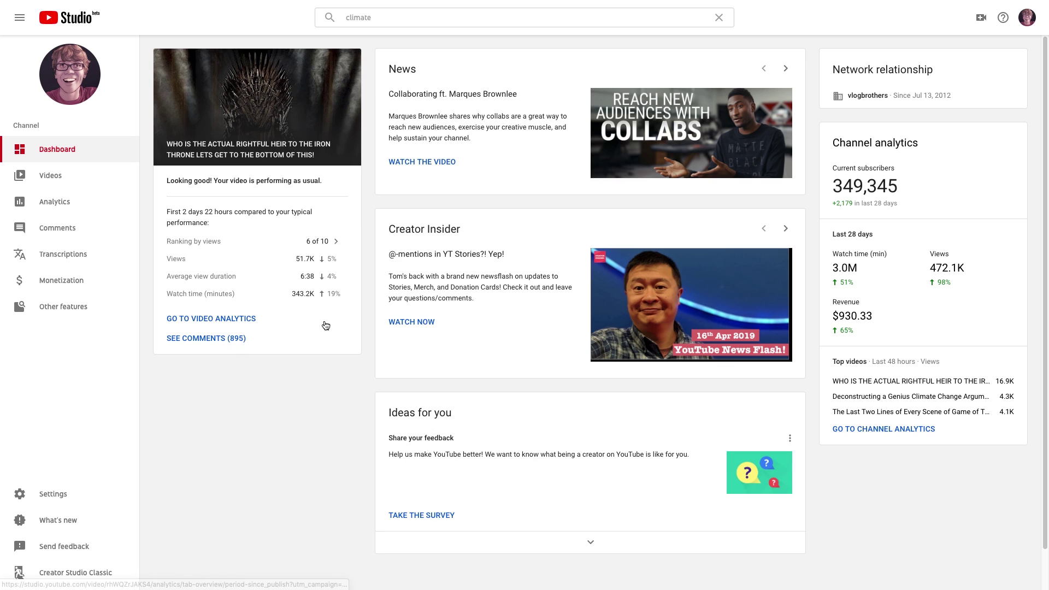
Step: Open the Iron Throne video's analytics and compare its views and subscribers charts since publication
{"action": "left_click", "coordinate": [249, 319]}
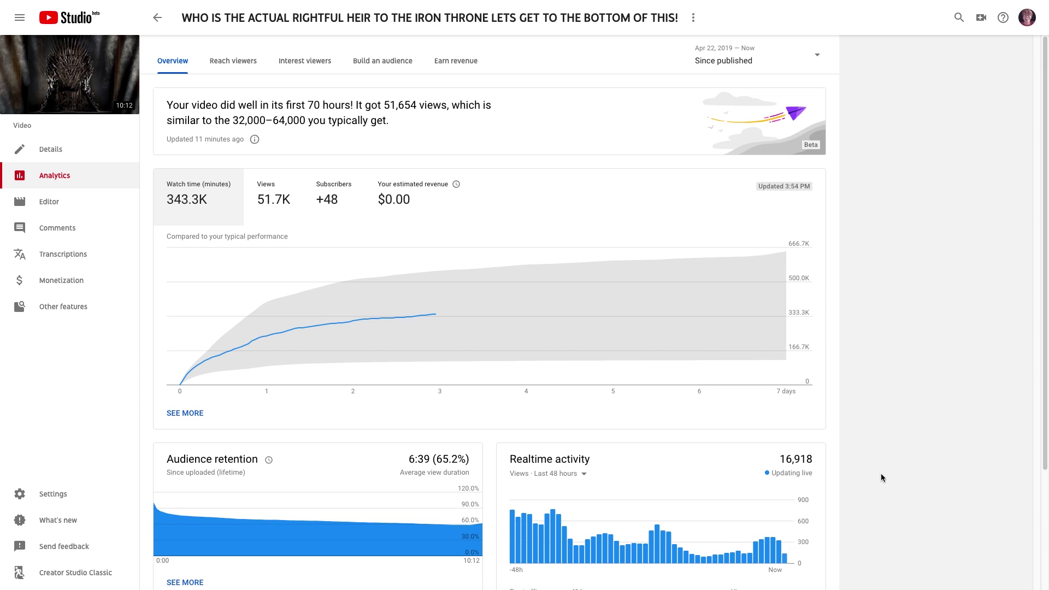
{"action": "scroll", "coordinate": [863, 475], "scroll_direction": "down", "scroll_amount": 1}
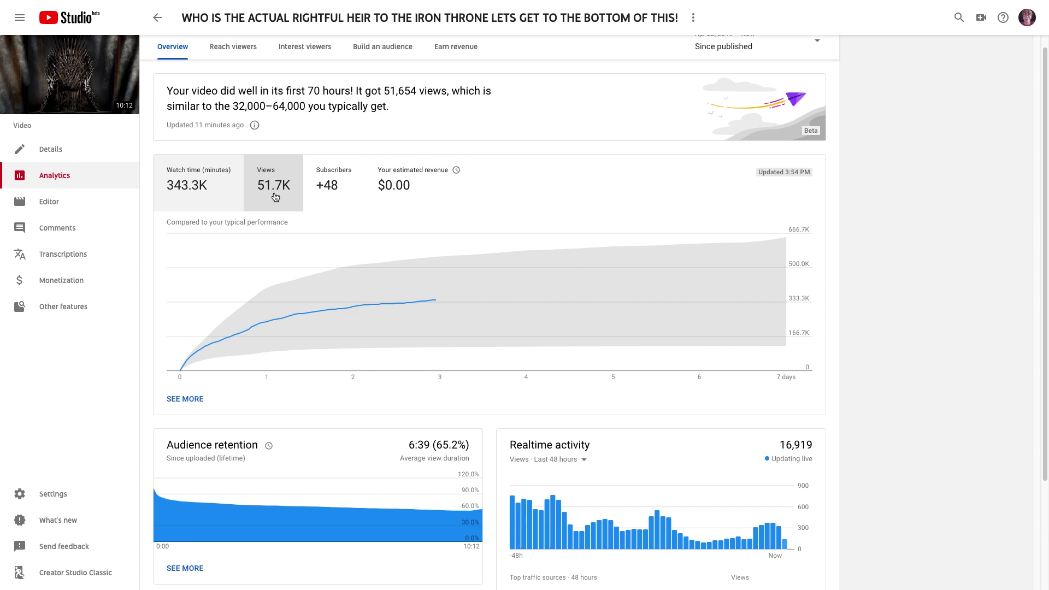
{"action": "left_click", "coordinate": [328, 191]}
{"action": "left_click", "coordinate": [228, 197]}
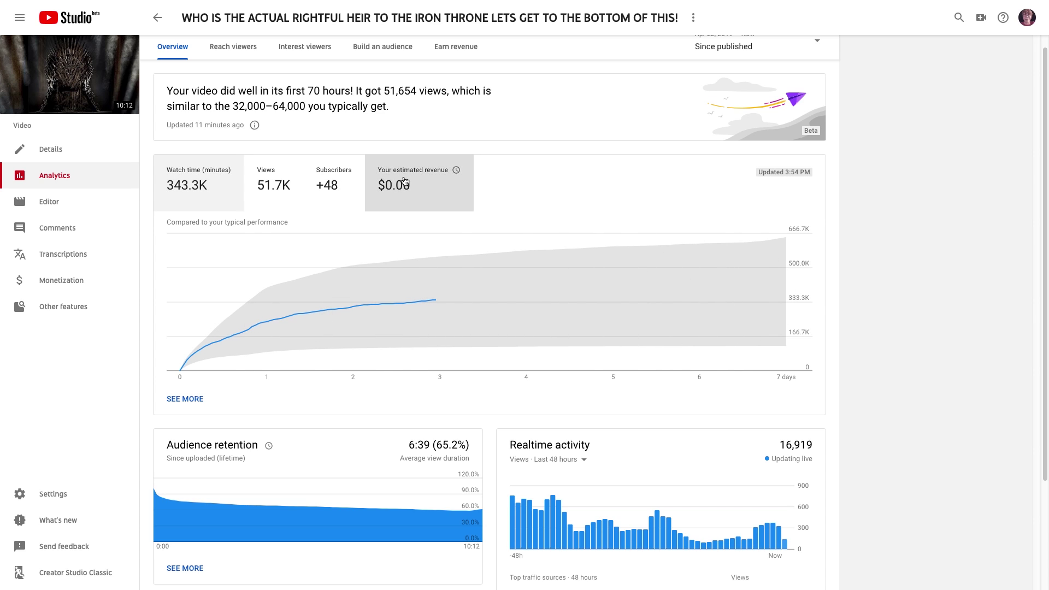
{"action": "left_click", "coordinate": [281, 211]}
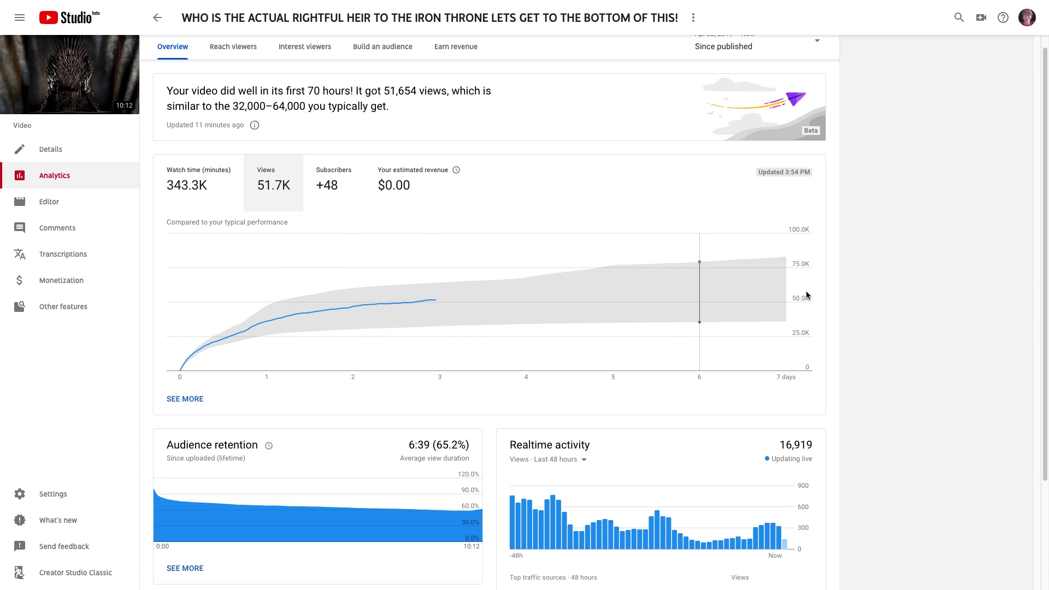
{"action": "left_click", "coordinate": [330, 186]}
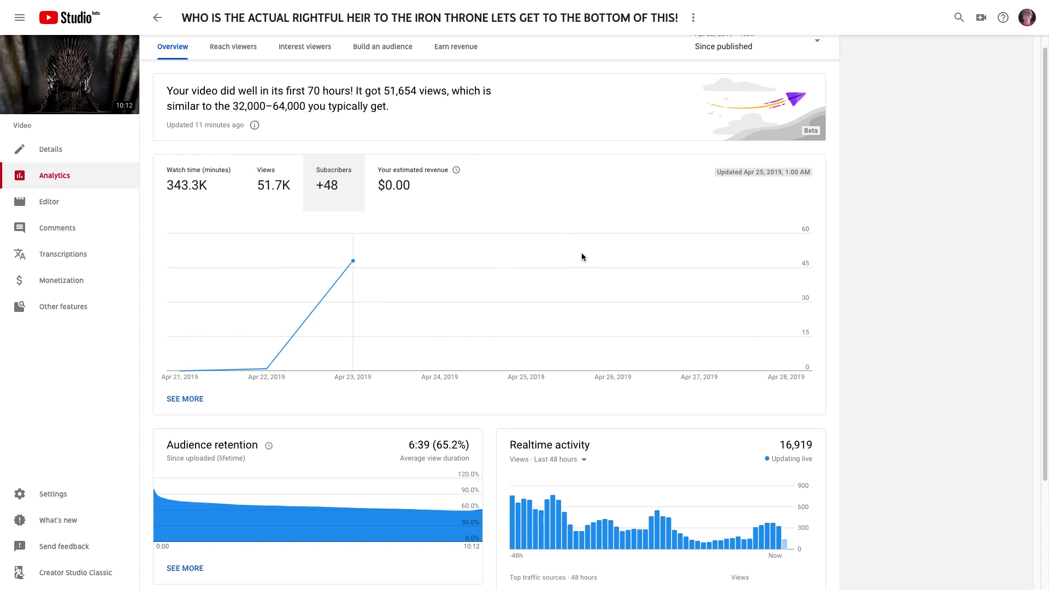
{"action": "left_click", "coordinate": [261, 199]}
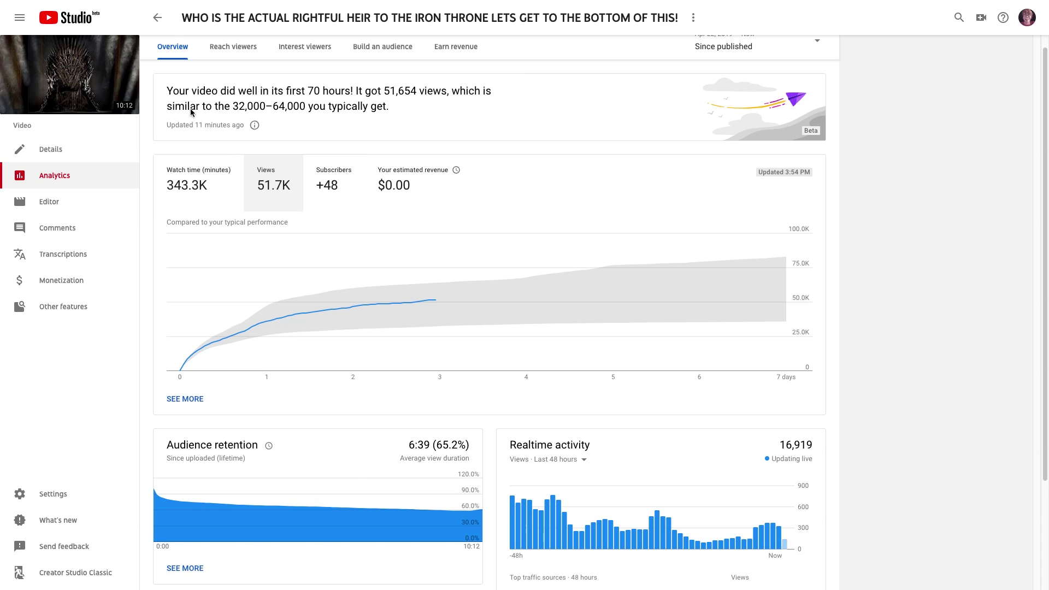
Step: Review the Iron Throne video's overview cards and show its impressions click-through rate chart under Reach viewers
{"action": "scroll", "coordinate": [799, 108], "scroll_direction": "up", "scroll_amount": 1}
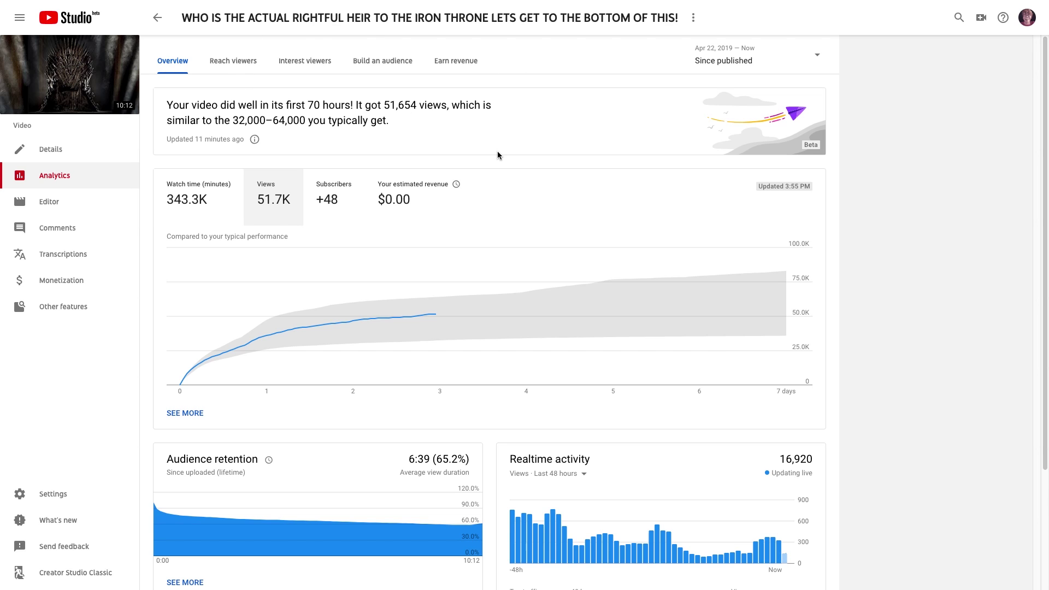
{"action": "scroll", "coordinate": [497, 151], "scroll_direction": "down", "scroll_amount": 3}
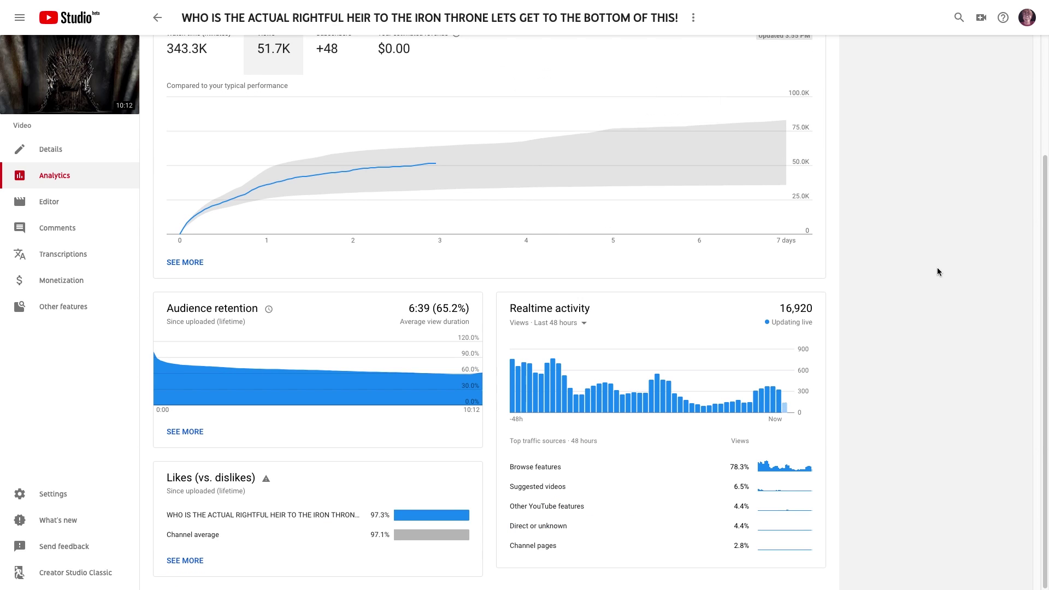
{"action": "scroll", "coordinate": [281, 164], "scroll_direction": "up", "scroll_amount": 3}
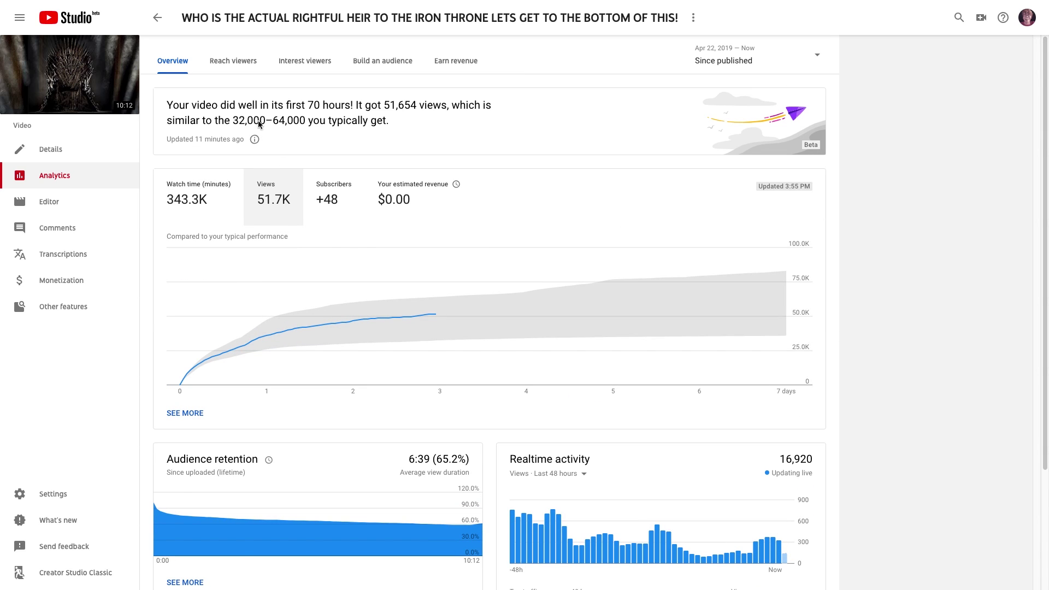
{"action": "left_click", "coordinate": [220, 62]}
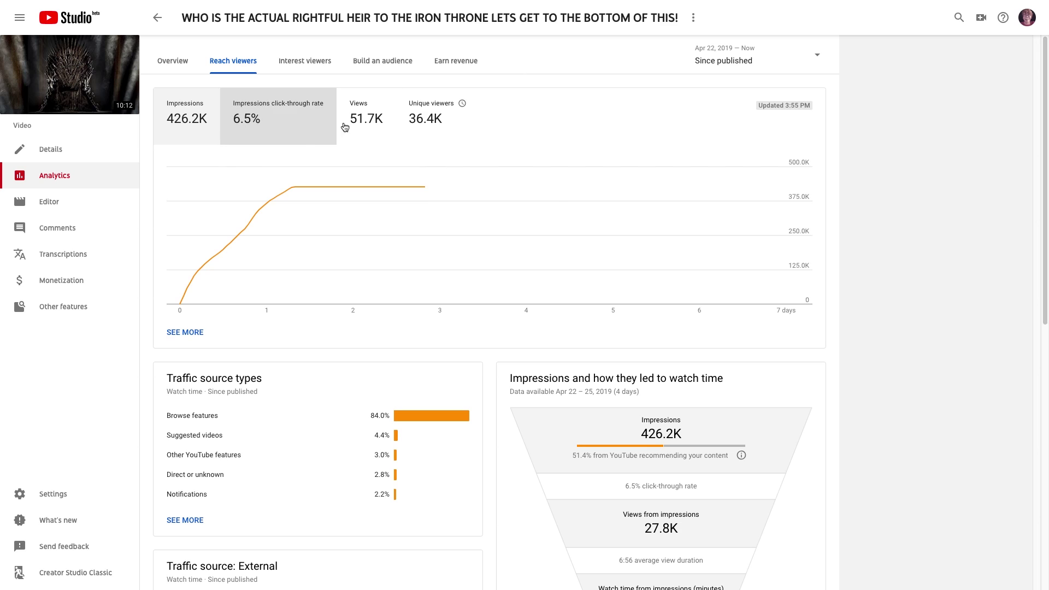
{"action": "left_click", "coordinate": [283, 135]}
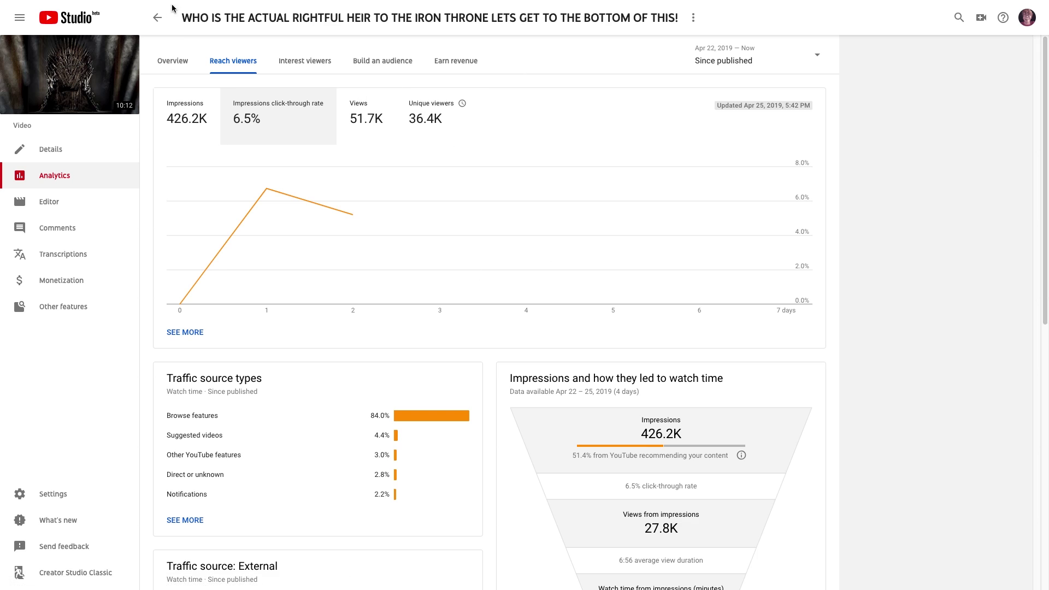
Step: Switch to the video "Wage Theft: How it Happens" and open its analytics overview
{"action": "left_click", "coordinate": [81, 37]}
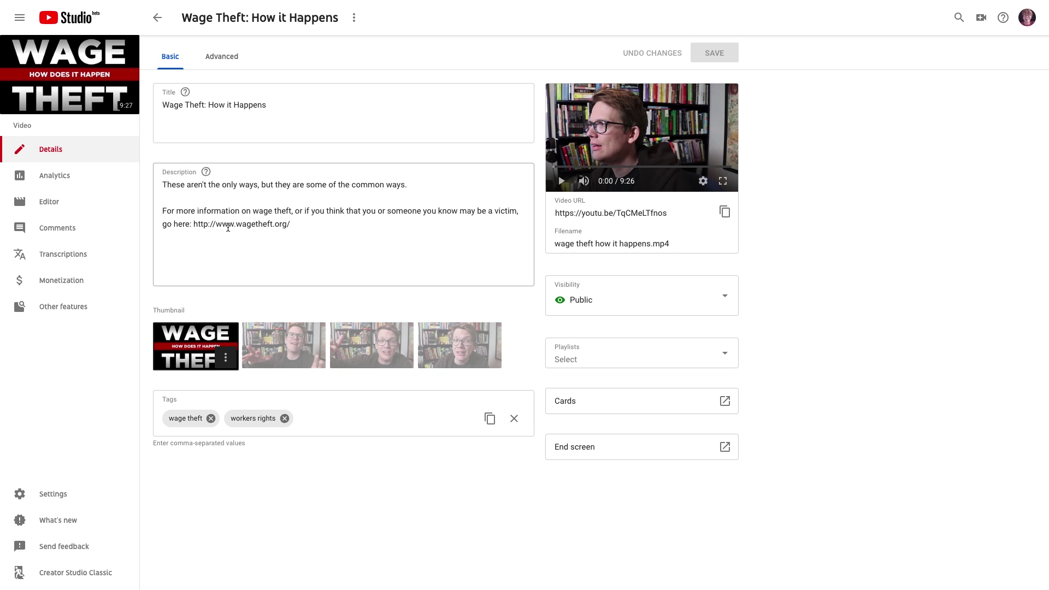
{"action": "left_click", "coordinate": [67, 173]}
{"action": "left_click", "coordinate": [62, 159]}
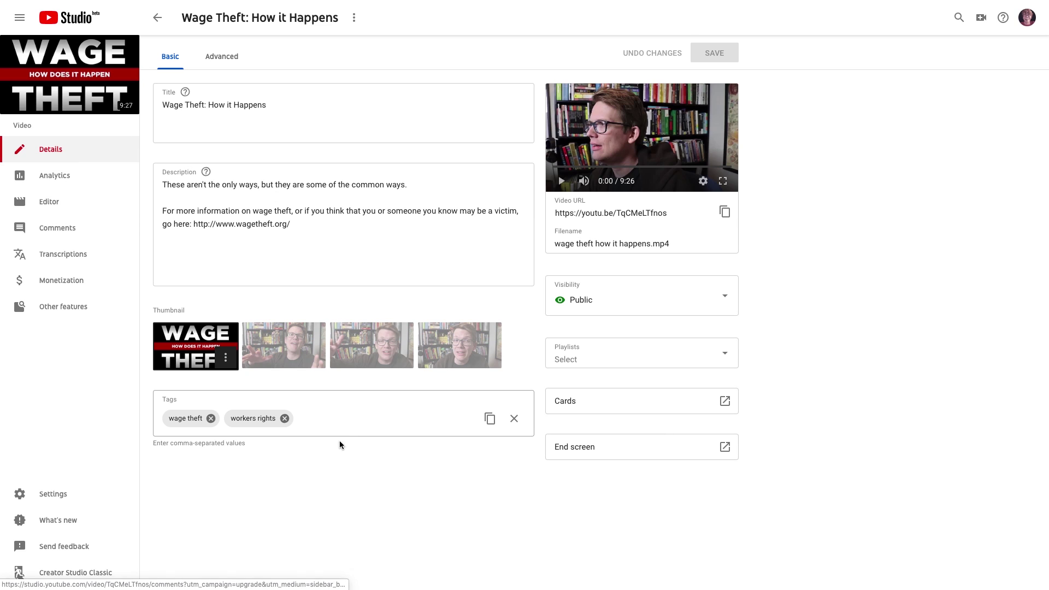
{"action": "left_click", "coordinate": [68, 186]}
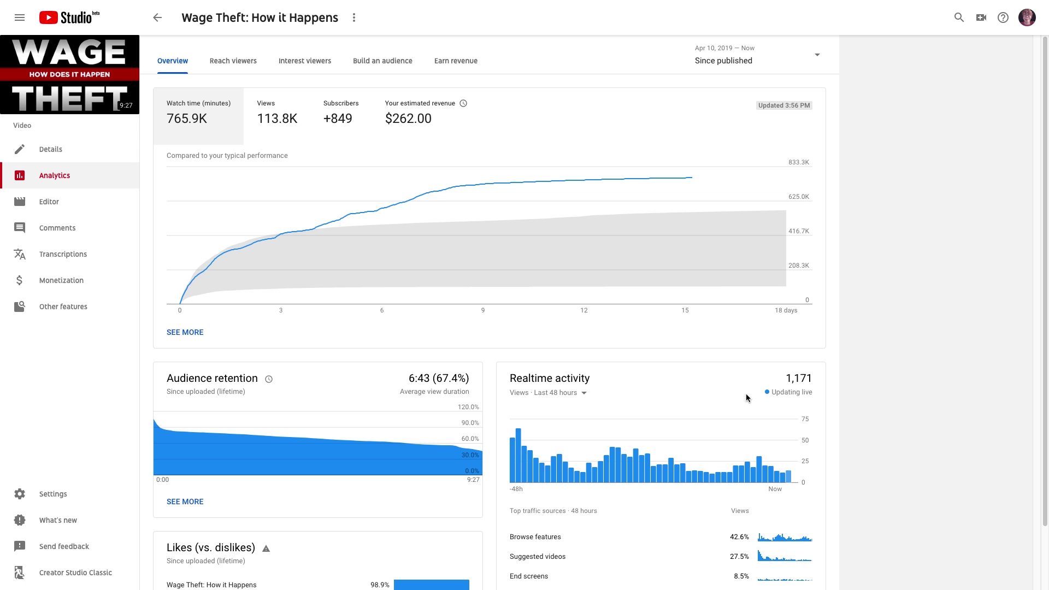
Step: Show the Wage Theft video's impressions click-through rate chart under Reach viewers and inspect its data points
{"action": "left_click", "coordinate": [238, 69]}
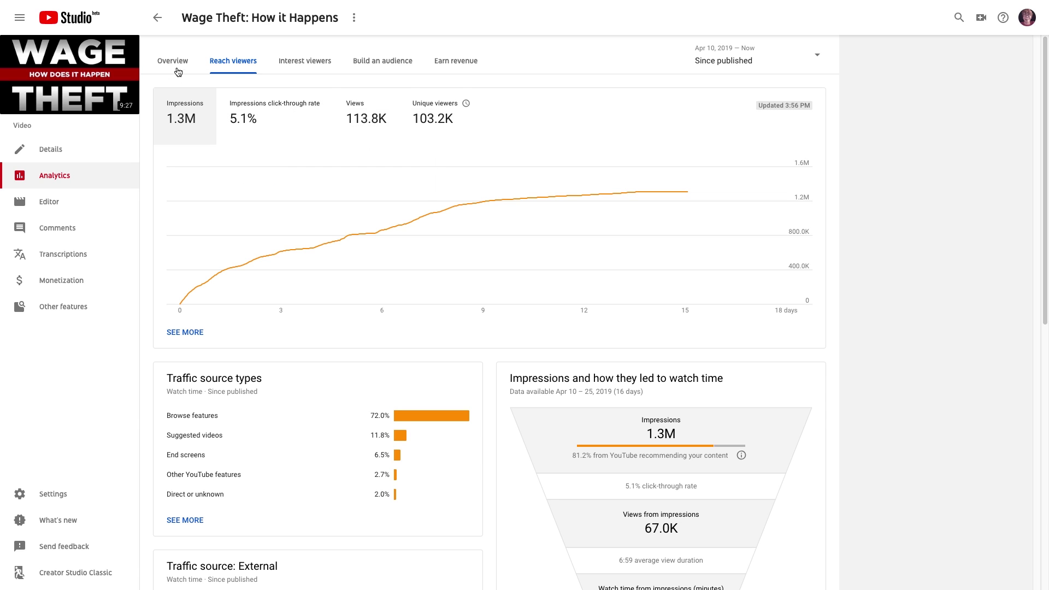
{"action": "left_click", "coordinate": [173, 71]}
{"action": "left_click", "coordinate": [228, 66]}
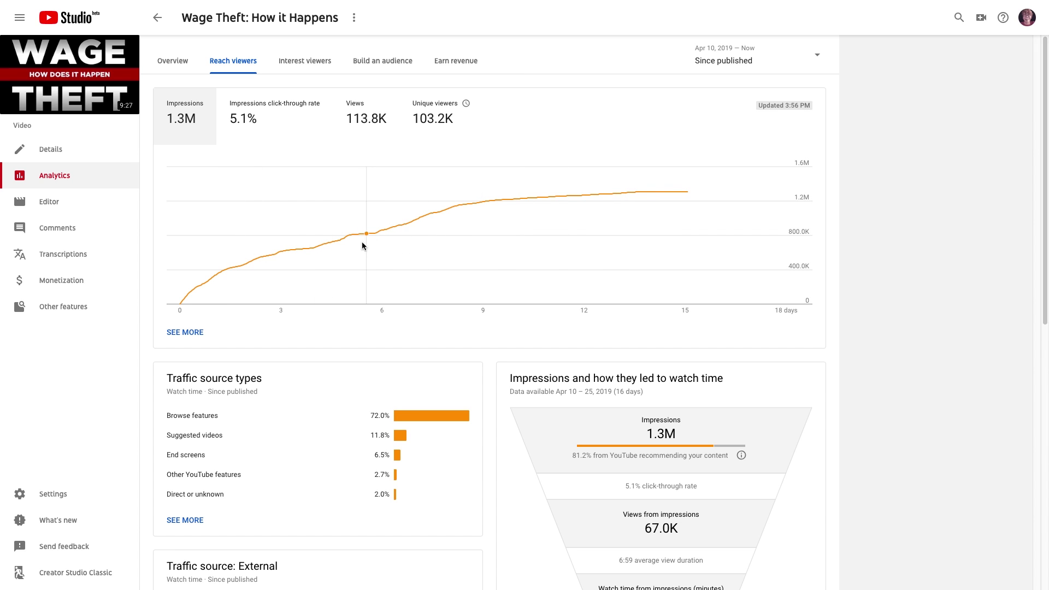
{"action": "left_click", "coordinate": [276, 133]}
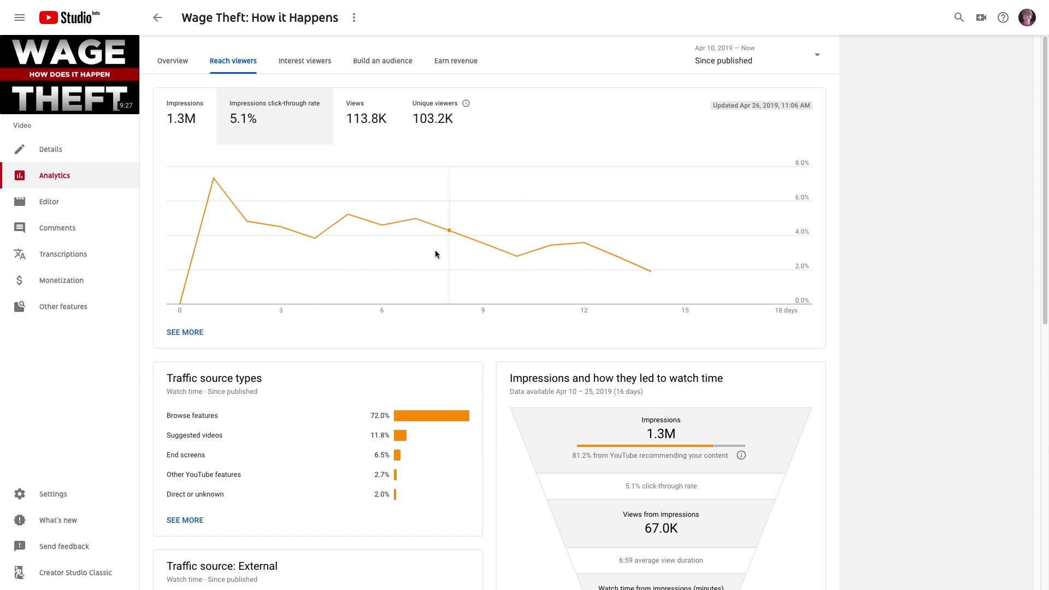
{"action": "mouse_move", "coordinate": [221, 193]}
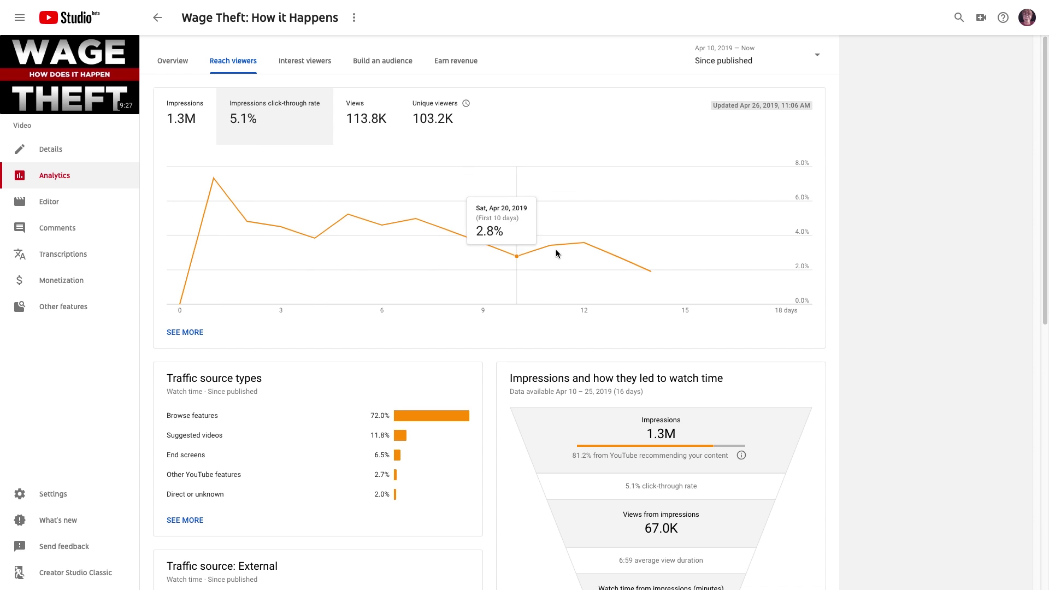
Step: Compare the Wage Theft video's impressions, views and unique viewers charts, finishing on impressions click-through rate
{"action": "scroll", "coordinate": [884, 225], "scroll_direction": "down", "scroll_amount": 9}
{"action": "scroll", "coordinate": [884, 227], "scroll_direction": "up", "scroll_amount": 9}
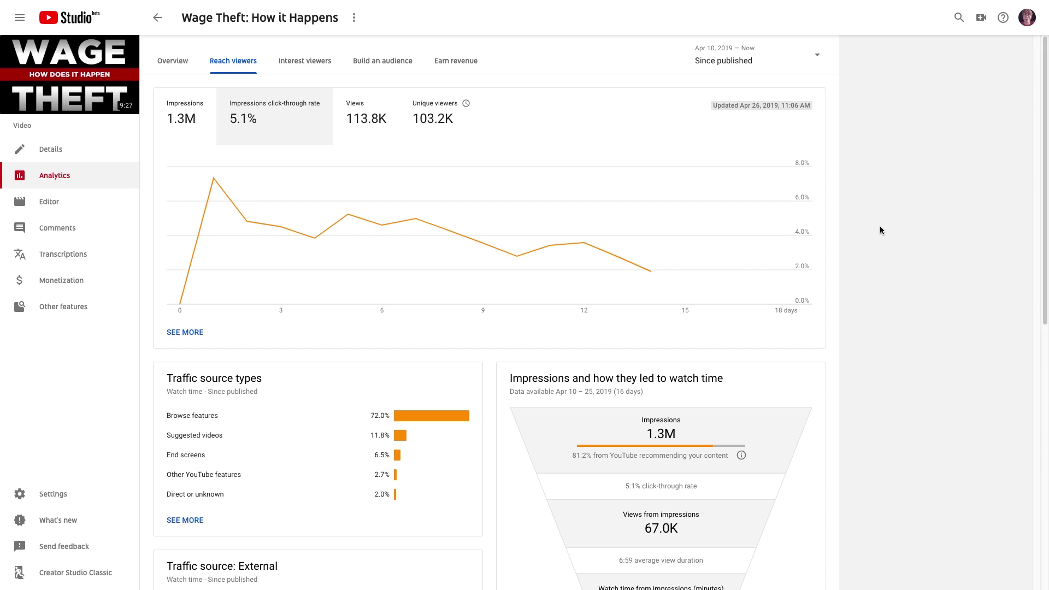
{"action": "scroll", "coordinate": [884, 232], "scroll_direction": "down", "scroll_amount": 1}
{"action": "scroll", "coordinate": [885, 231], "scroll_direction": "up", "scroll_amount": 1}
{"action": "left_click", "coordinate": [185, 116]}
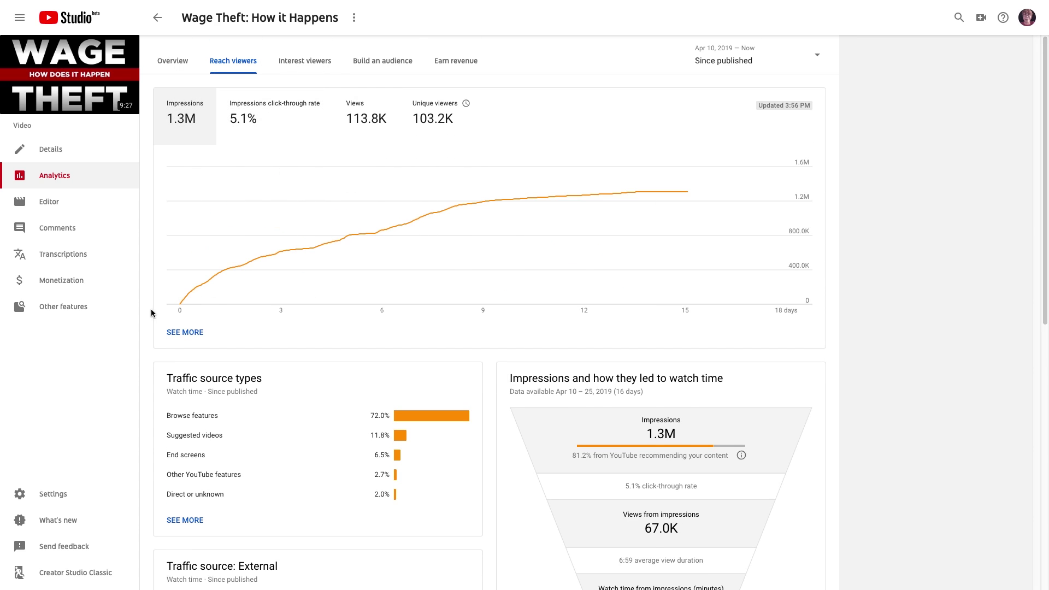
{"action": "mouse_move", "coordinate": [692, 199]}
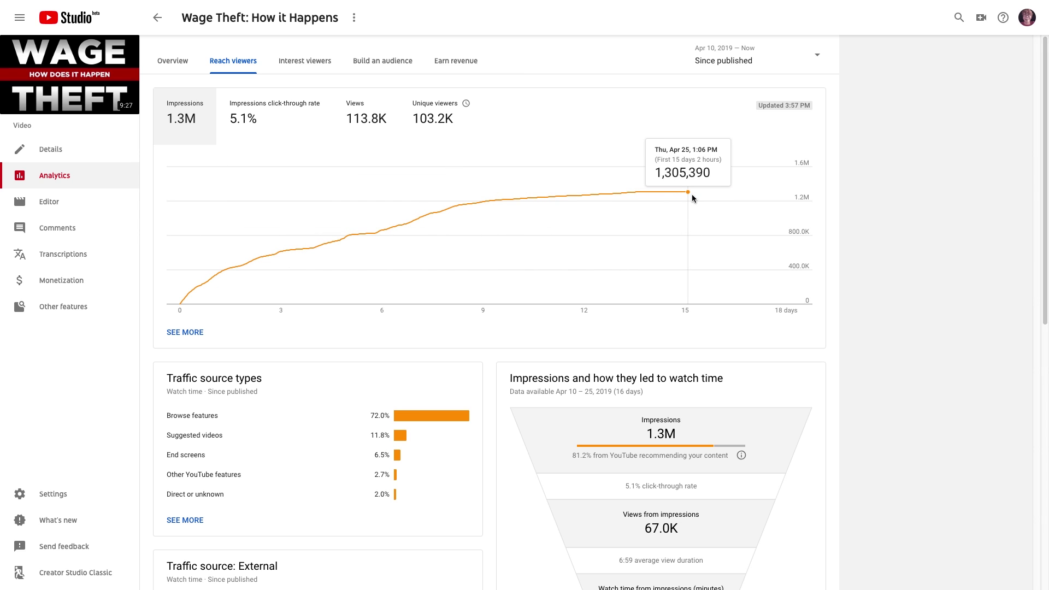
{"action": "left_click", "coordinate": [312, 122]}
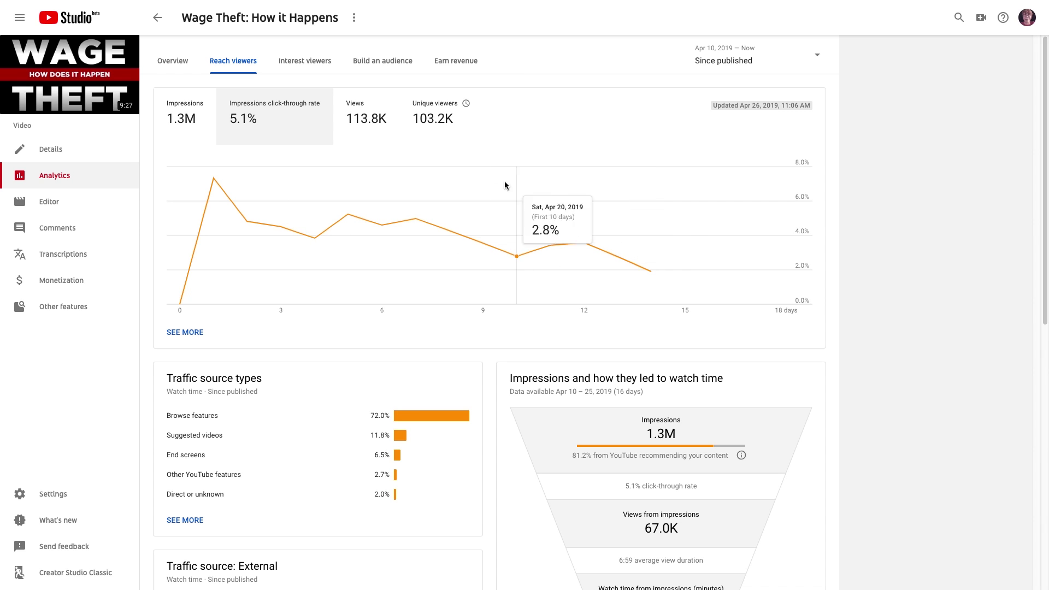
{"action": "left_click", "coordinate": [364, 120]}
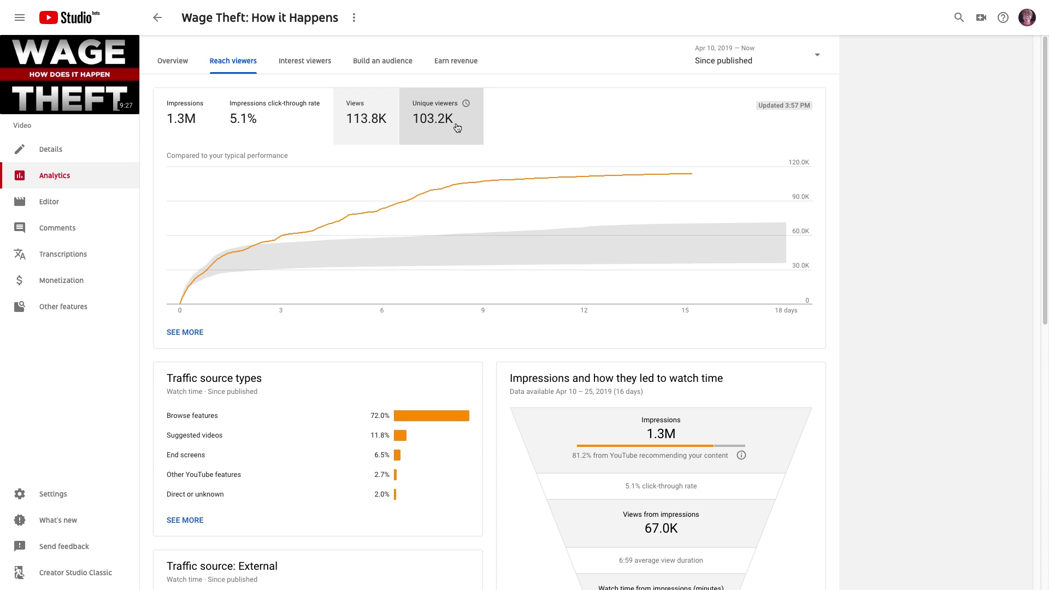
{"action": "left_click", "coordinate": [440, 119]}
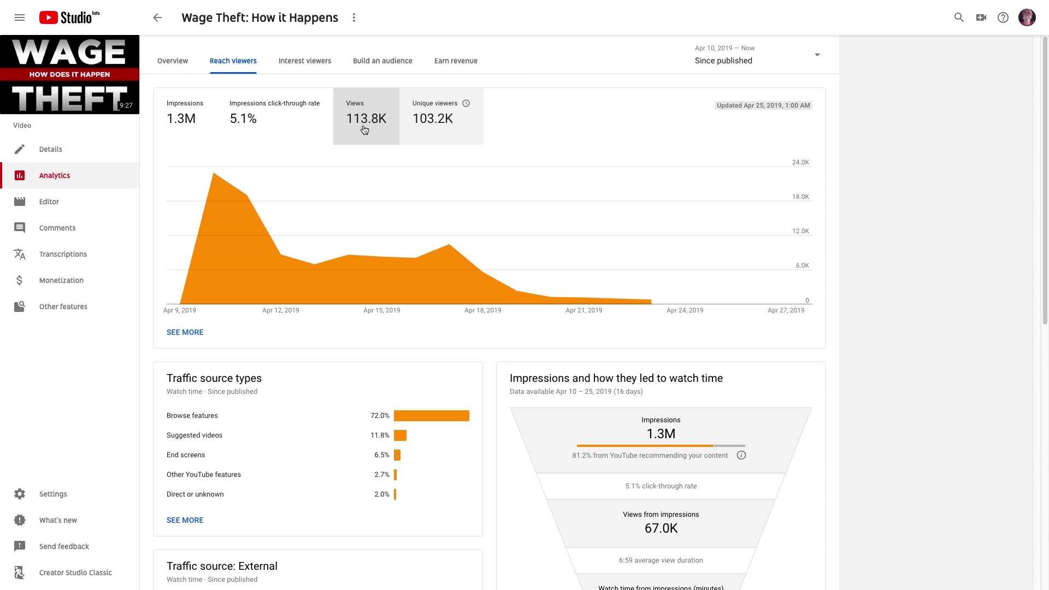
{"action": "left_click", "coordinate": [300, 129]}
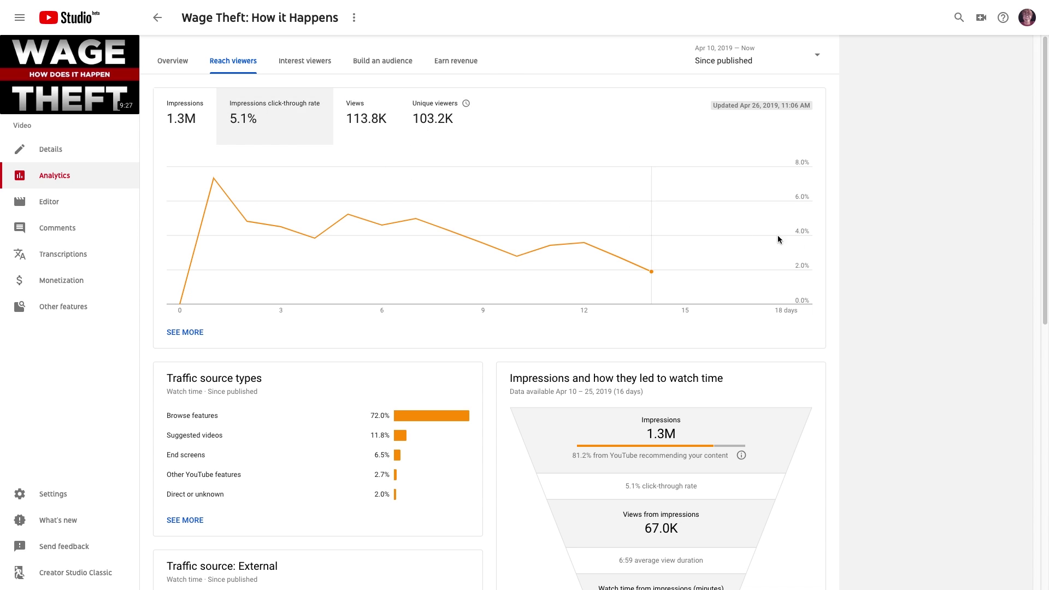
Step: Examine the impressions funnel from impressions to resulting watch time for the Wage Theft video
{"action": "scroll", "coordinate": [917, 271], "scroll_direction": "down", "scroll_amount": 5}
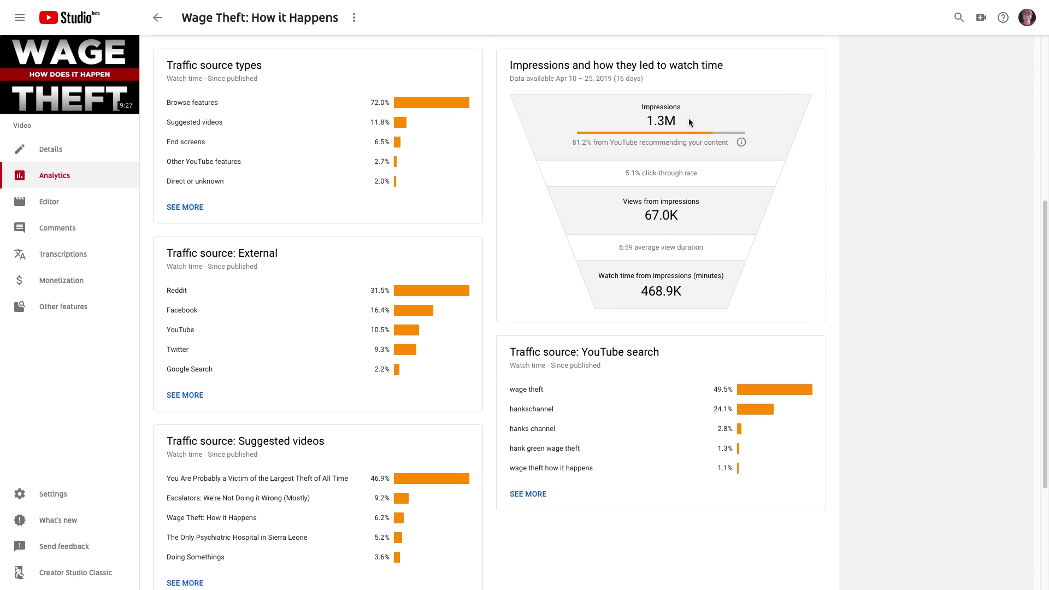
{"action": "mouse_move", "coordinate": [622, 292]}
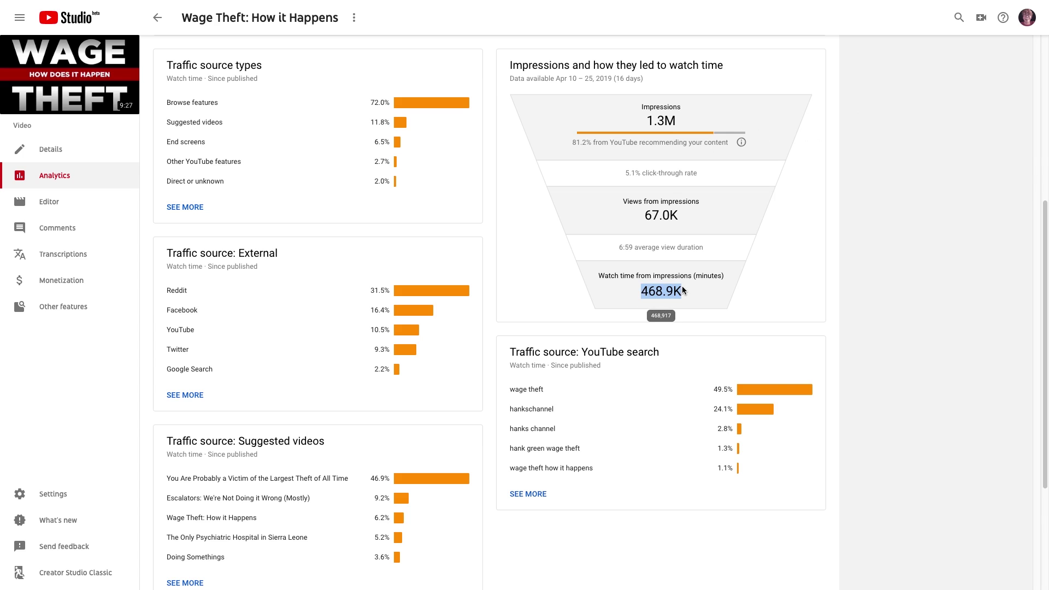
{"action": "left_click", "coordinate": [852, 213]}
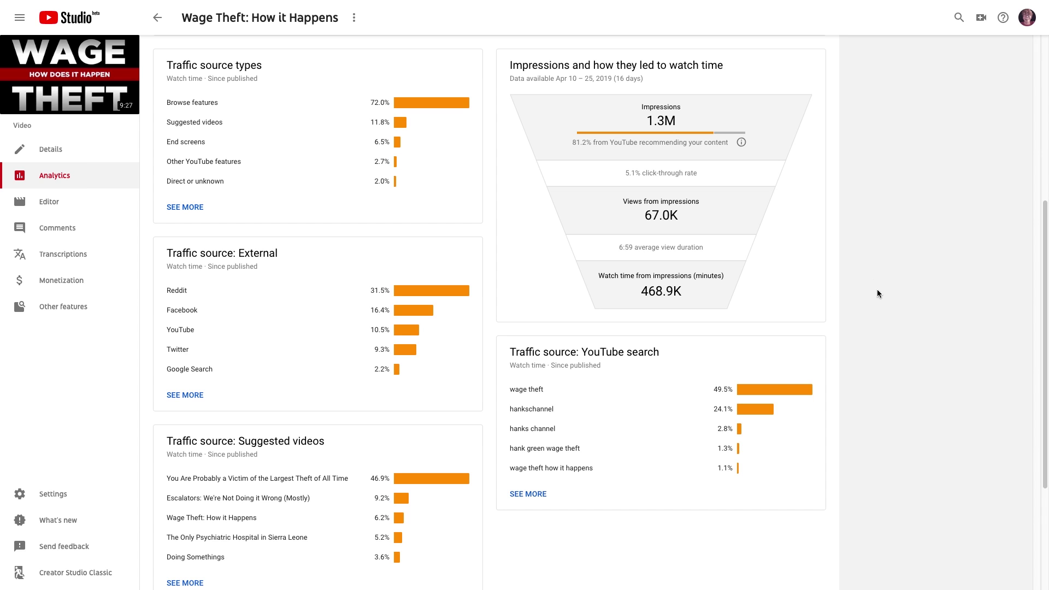
Step: Examine the YouTube search traffic source and highlight the titles listed under the Suggested videos traffic source
{"action": "scroll", "coordinate": [869, 185], "scroll_direction": "down", "scroll_amount": 2}
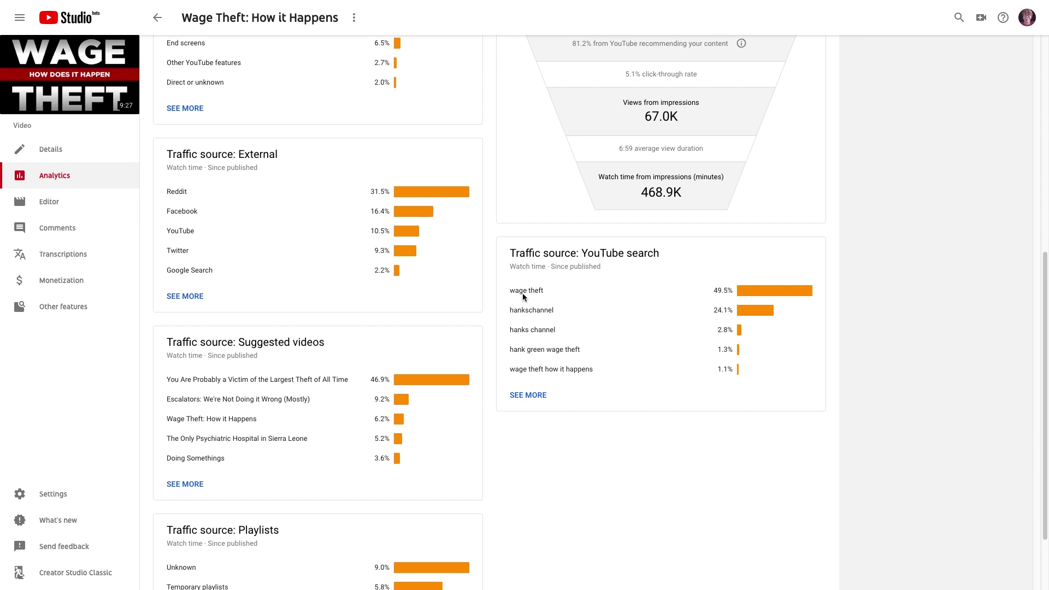
{"action": "scroll", "coordinate": [980, 278], "scroll_direction": "up", "scroll_amount": 5}
{"action": "scroll", "coordinate": [980, 280], "scroll_direction": "down", "scroll_amount": 3}
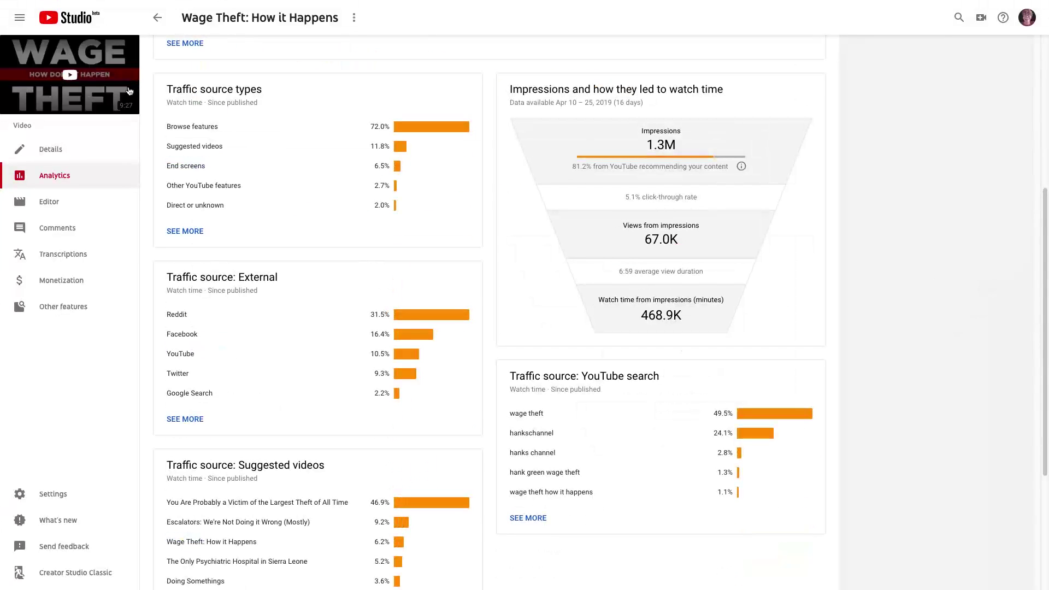
{"action": "scroll", "coordinate": [836, 314], "scroll_direction": "down", "scroll_amount": 3}
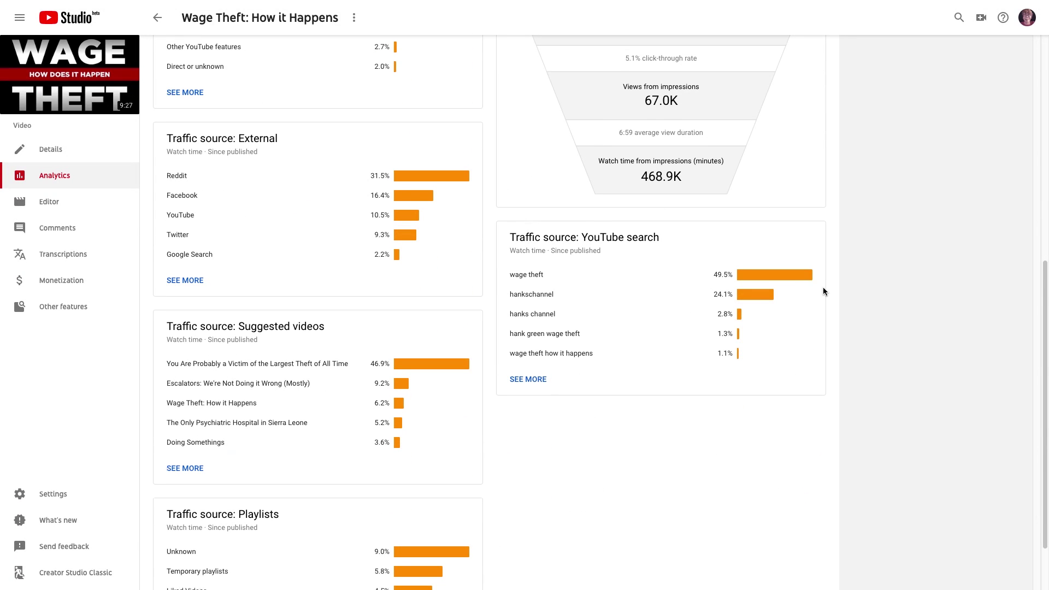
{"action": "scroll", "coordinate": [823, 289], "scroll_direction": "down", "scroll_amount": 2}
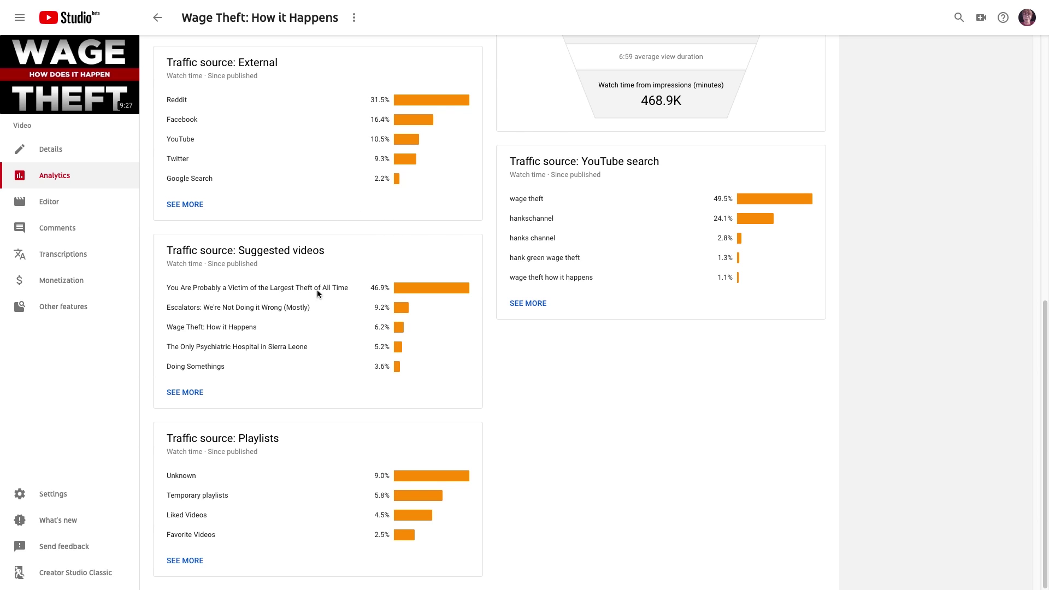
{"action": "left_click_drag", "start_coordinate": [170, 290], "coordinate": [258, 366]}
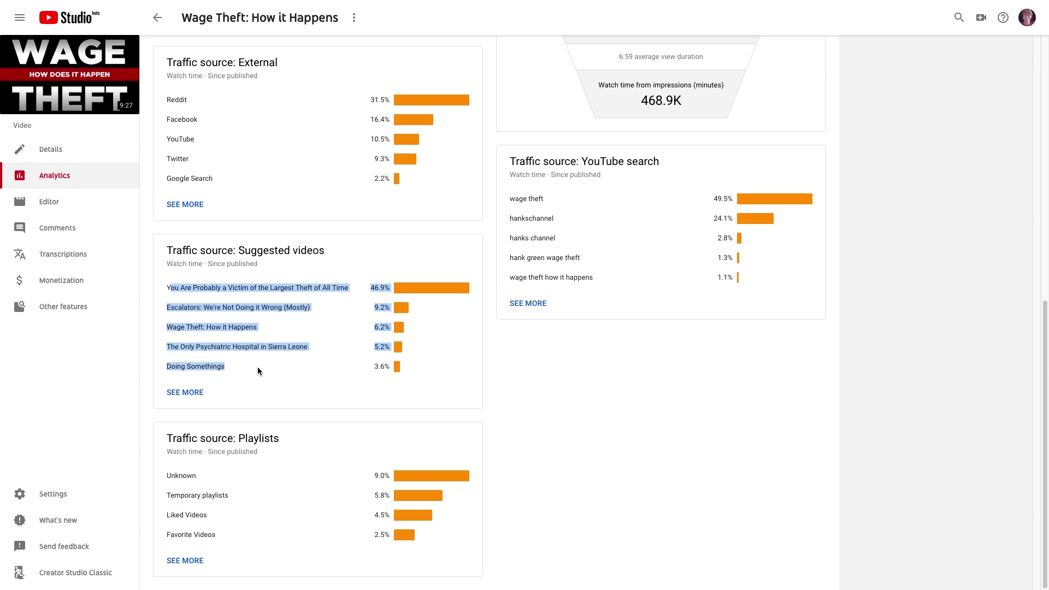
Step: Open the full External traffic source report for the Wage Theft video, examine the listed sites, and close the report
{"action": "left_click", "coordinate": [264, 363]}
{"action": "scroll", "coordinate": [633, 398], "scroll_direction": "up", "scroll_amount": 2}
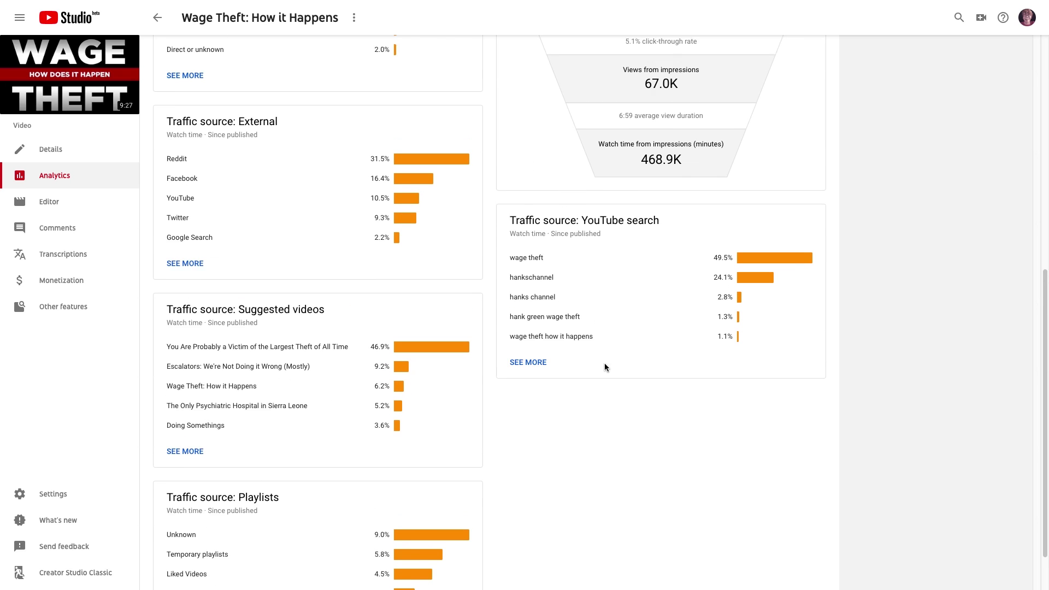
{"action": "scroll", "coordinate": [444, 234], "scroll_direction": "up", "scroll_amount": 1}
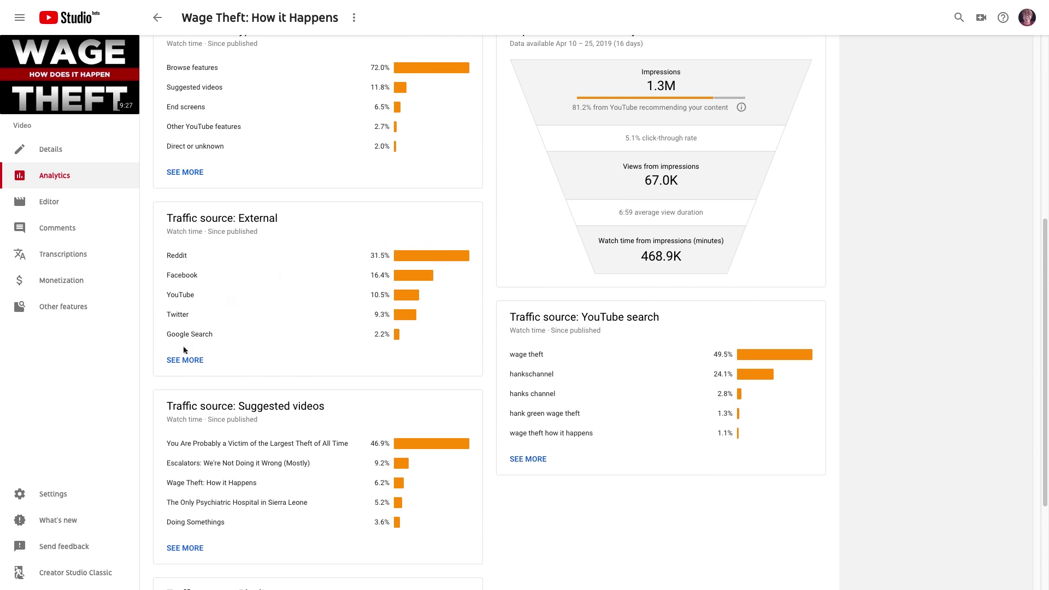
{"action": "left_click", "coordinate": [193, 362]}
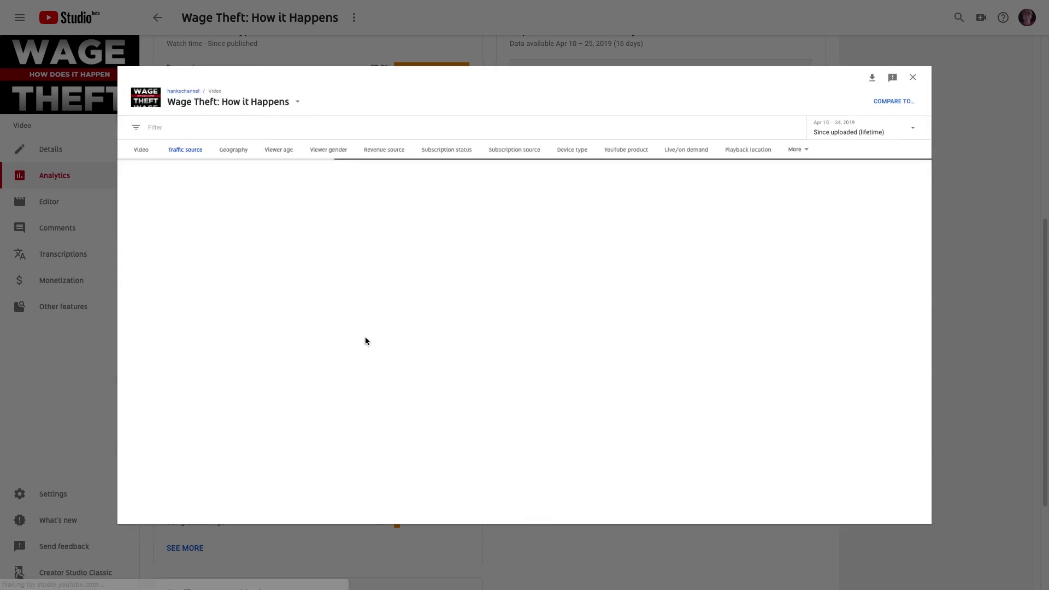
{"action": "scroll", "coordinate": [376, 351], "scroll_direction": "down", "scroll_amount": 1}
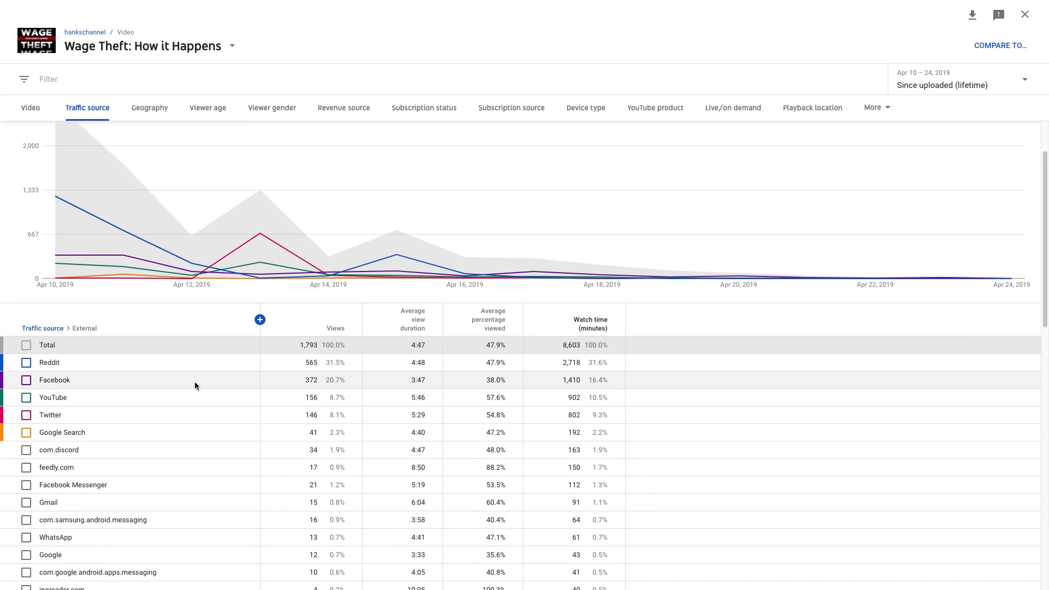
{"action": "scroll", "coordinate": [195, 384], "scroll_direction": "down", "scroll_amount": 10}
{"action": "scroll", "coordinate": [191, 390], "scroll_direction": "up", "scroll_amount": 12}
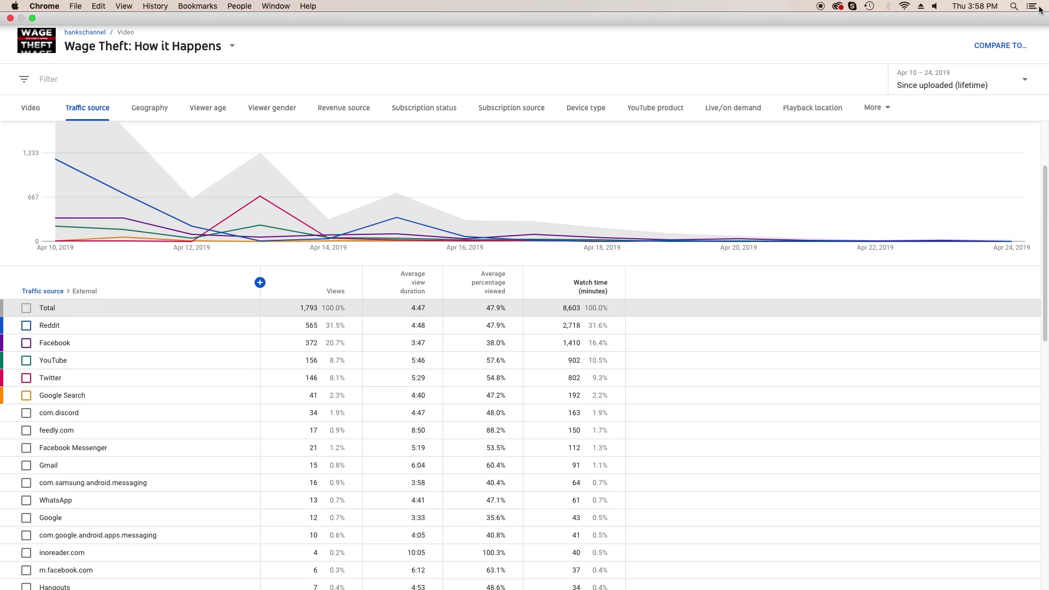
{"action": "left_click", "coordinate": [1025, 15]}
Step: View the full traffic source types report for the Wage Theft video and return to its Reach viewers analytics
{"action": "scroll", "coordinate": [477, 319], "scroll_direction": "up", "scroll_amount": 1}
{"action": "scroll", "coordinate": [477, 319], "scroll_direction": "up", "scroll_amount": 3}
{"action": "left_click", "coordinate": [185, 380]}
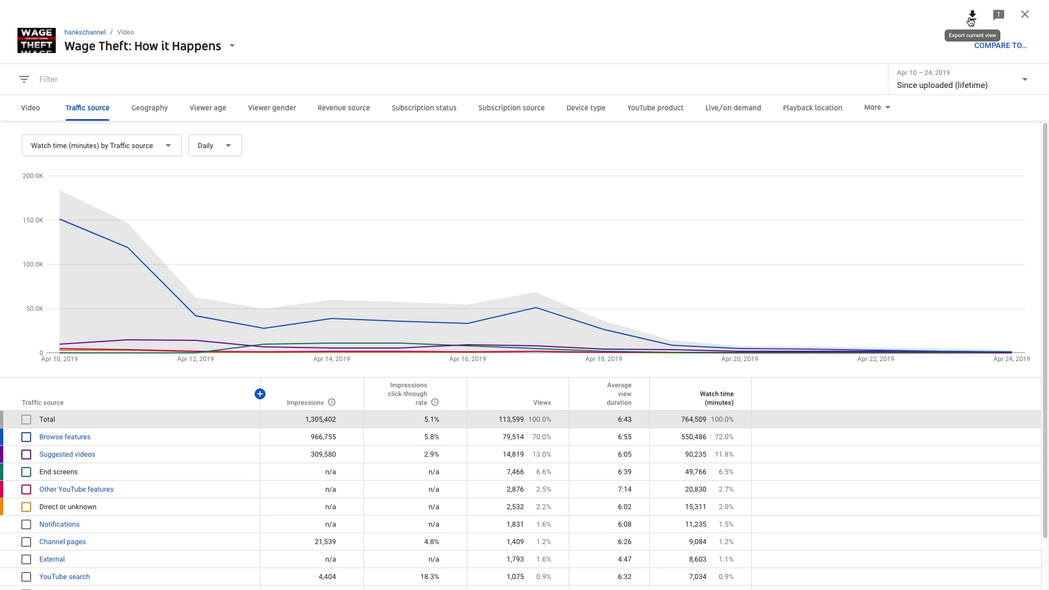
{"action": "left_click", "coordinate": [1025, 15]}
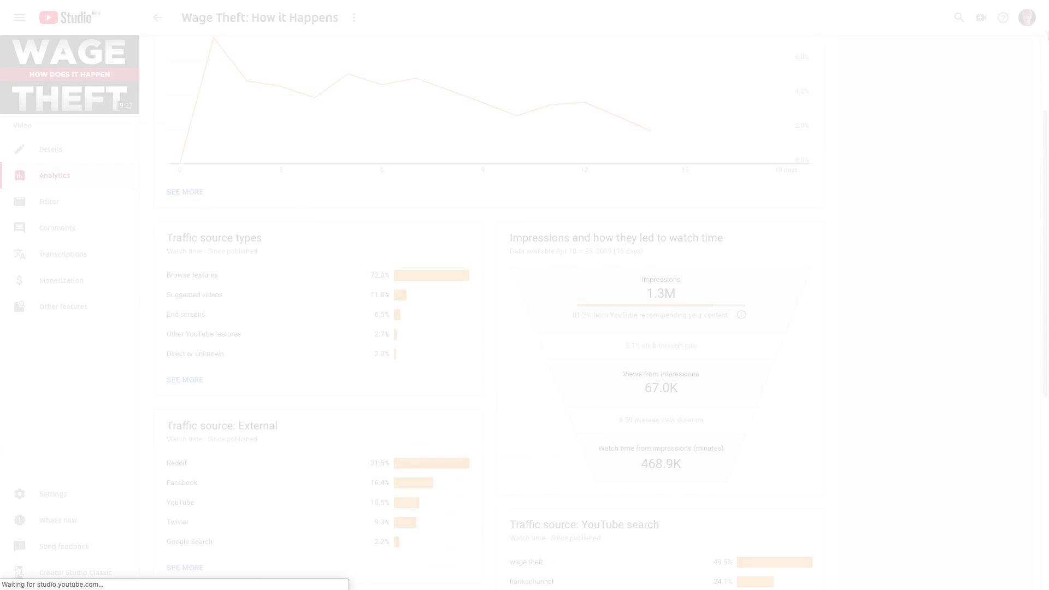
{"action": "scroll", "coordinate": [452, 260], "scroll_direction": "up", "scroll_amount": 3}
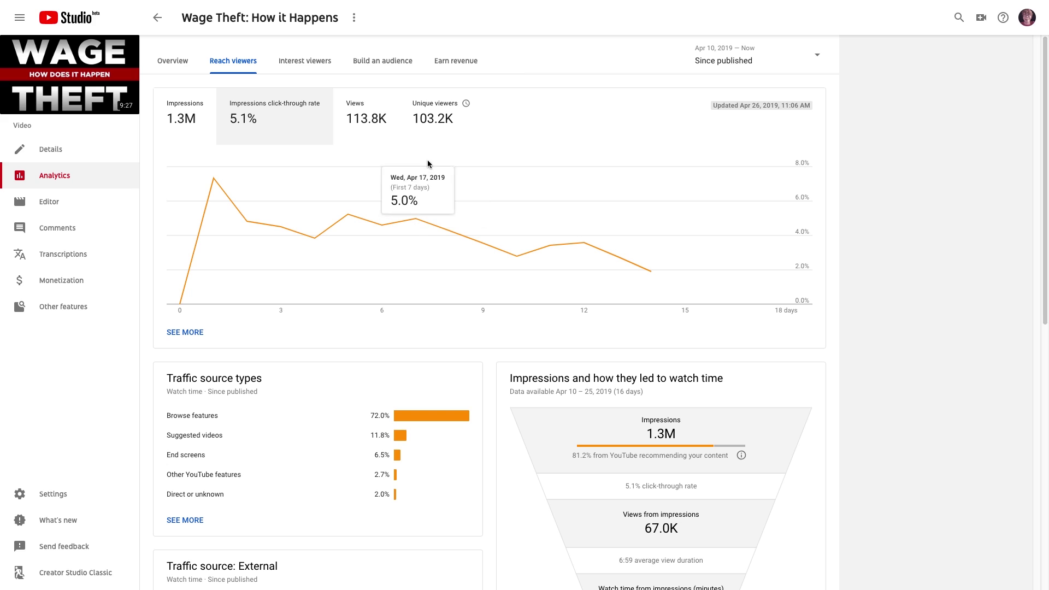
Step: Show the Wage Theft video's Interest viewers analytics and examine its watch time, average view duration and audience retention
{"action": "left_click", "coordinate": [298, 63]}
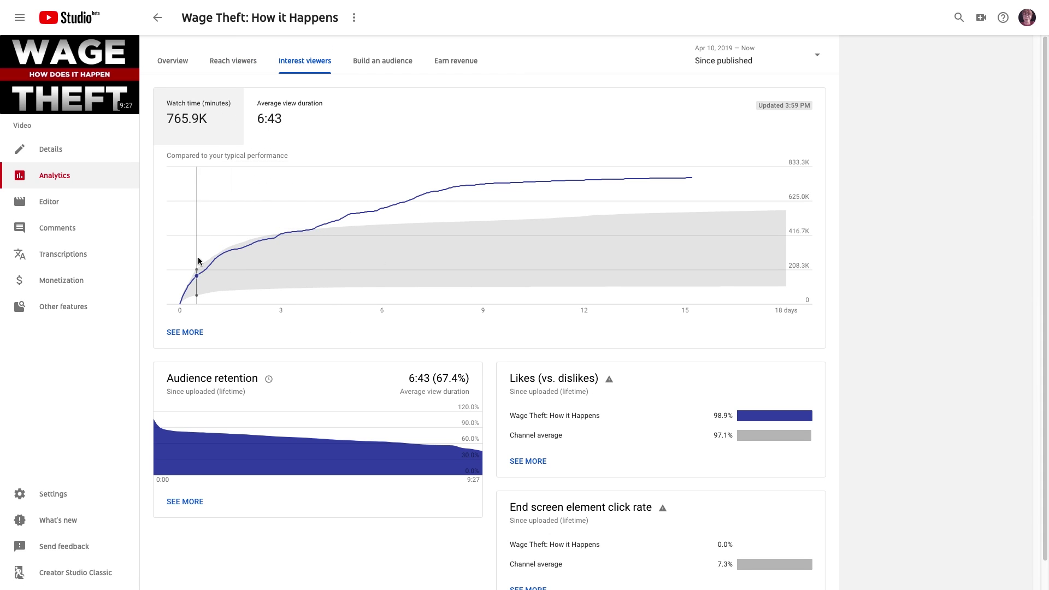
{"action": "left_click_drag", "start_coordinate": [283, 121], "coordinate": [276, 131]}
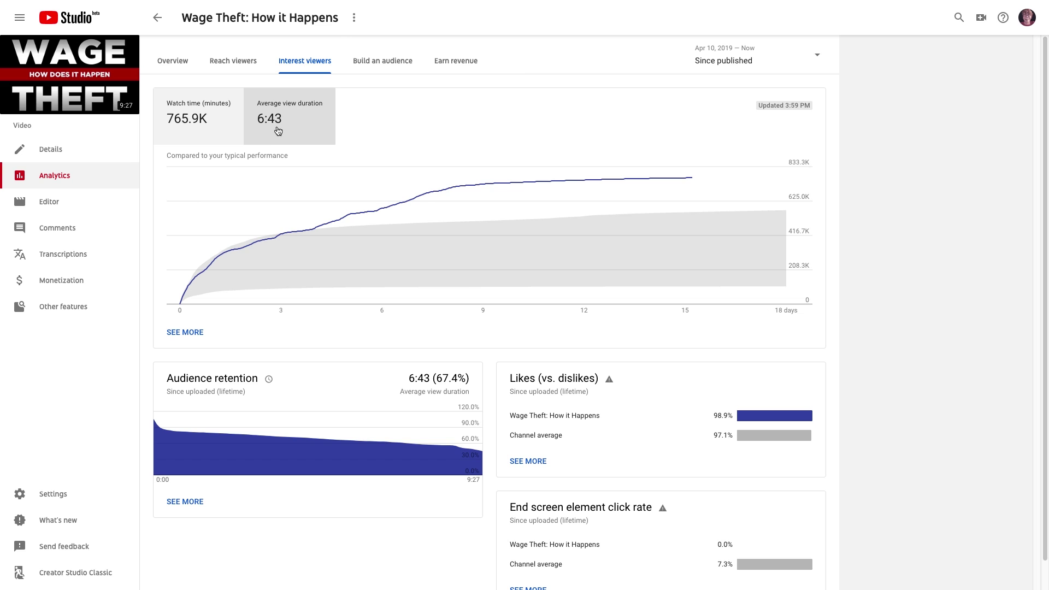
{"action": "left_click", "coordinate": [219, 123]}
{"action": "scroll", "coordinate": [369, 346], "scroll_direction": "down", "scroll_amount": 1}
{"action": "scroll", "coordinate": [378, 345], "scroll_direction": "up", "scroll_amount": 1}
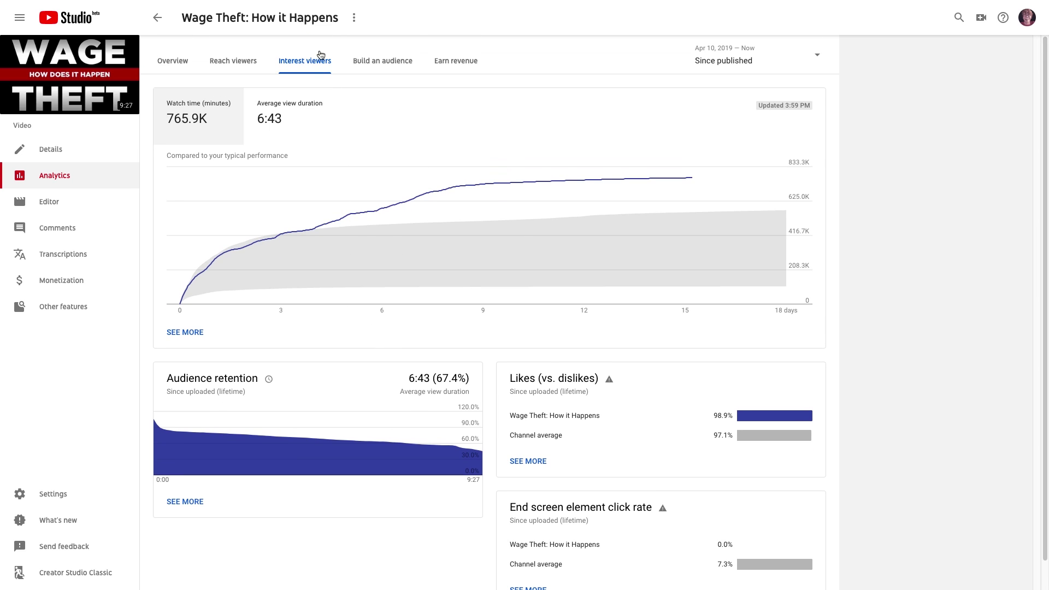
Step: Show the Build an audience analytics and inspect the unique viewers chart's most recent data point
{"action": "left_click", "coordinate": [364, 65]}
{"action": "mouse_move", "coordinate": [641, 174]}
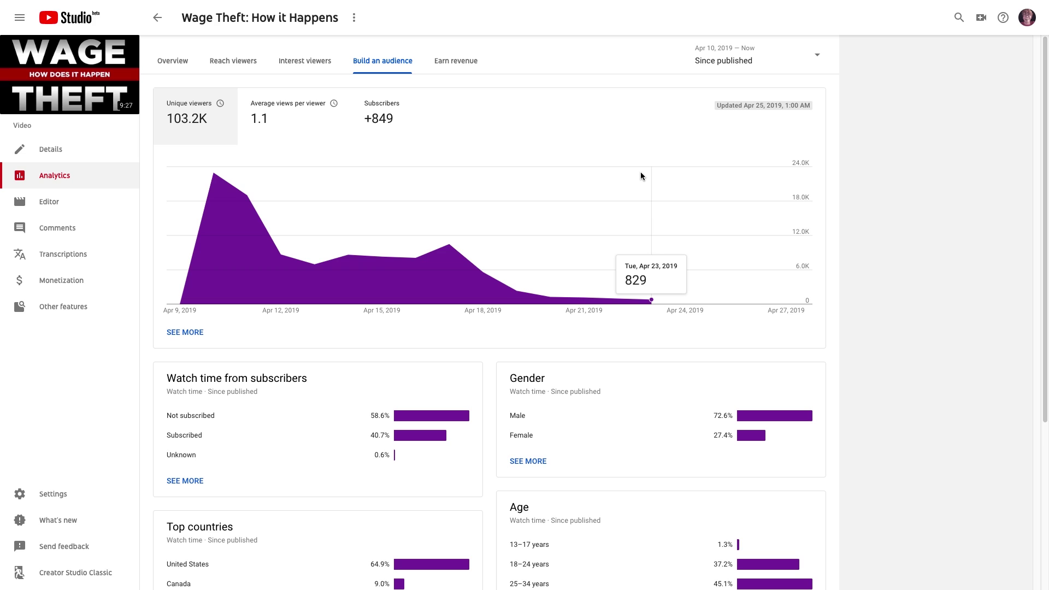
Step: Show the Earn revenue analytics, highlight the YouTube Premium revenue under Revenue sources, and chart the estimated monetized playbacks
{"action": "left_click", "coordinate": [458, 63]}
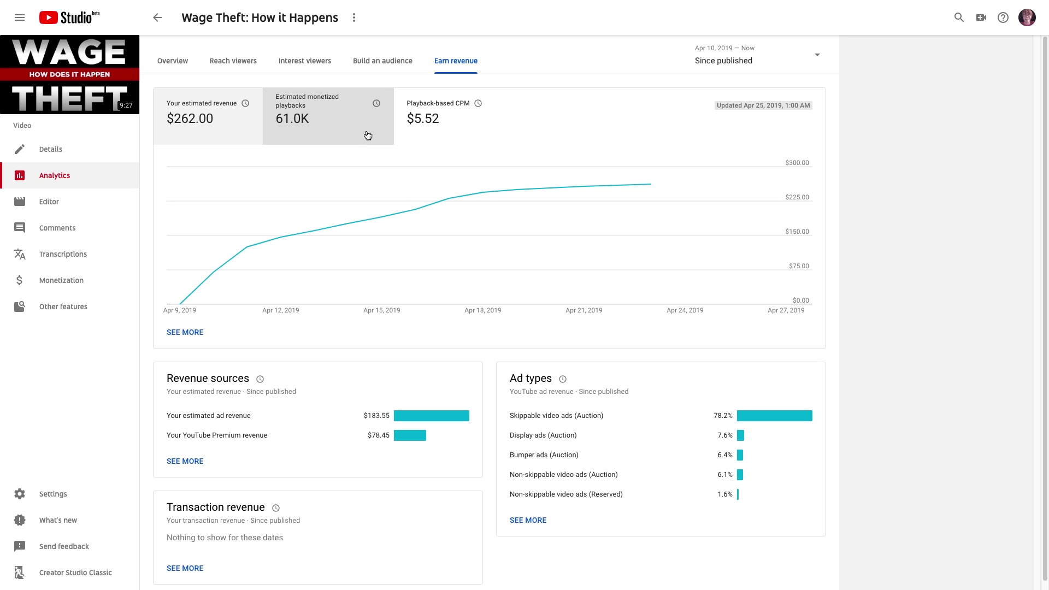
{"action": "left_click_drag", "start_coordinate": [175, 434], "coordinate": [298, 434]}
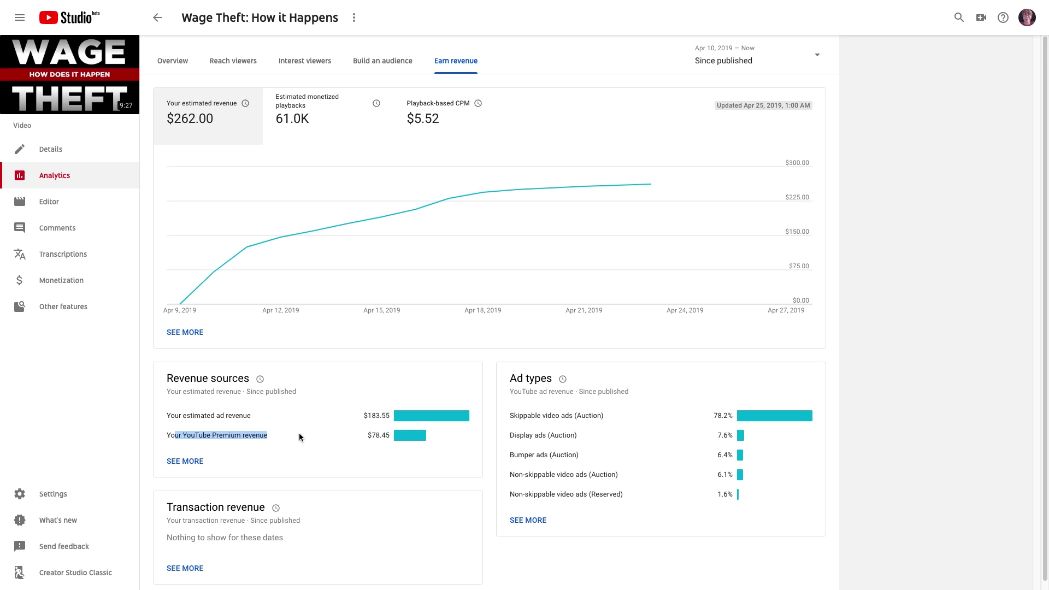
{"action": "left_click_drag", "start_coordinate": [365, 435], "coordinate": [389, 437]}
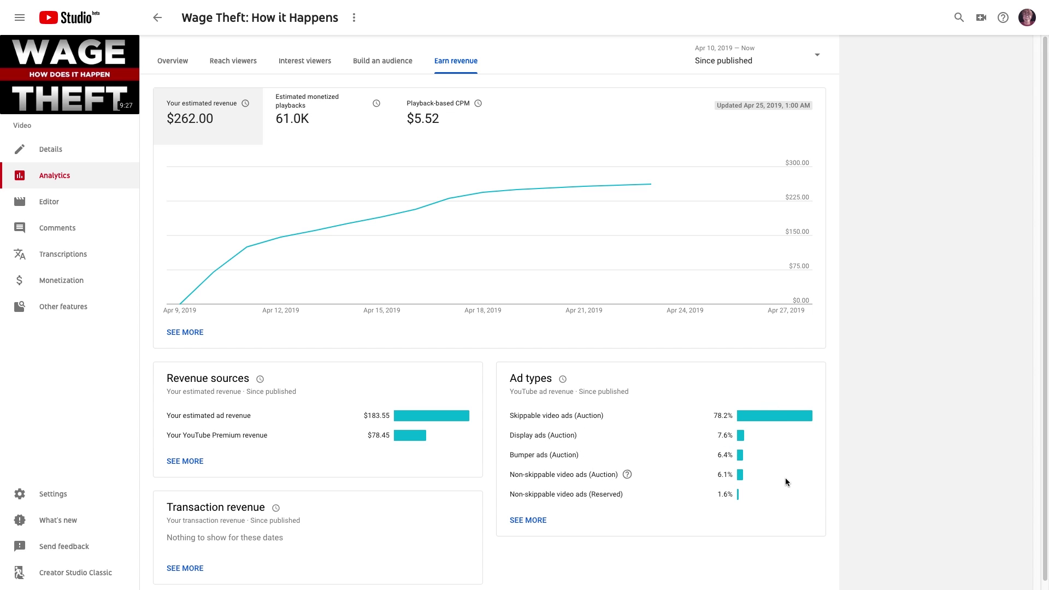
{"action": "scroll", "coordinate": [386, 340], "scroll_direction": "down", "scroll_amount": 1}
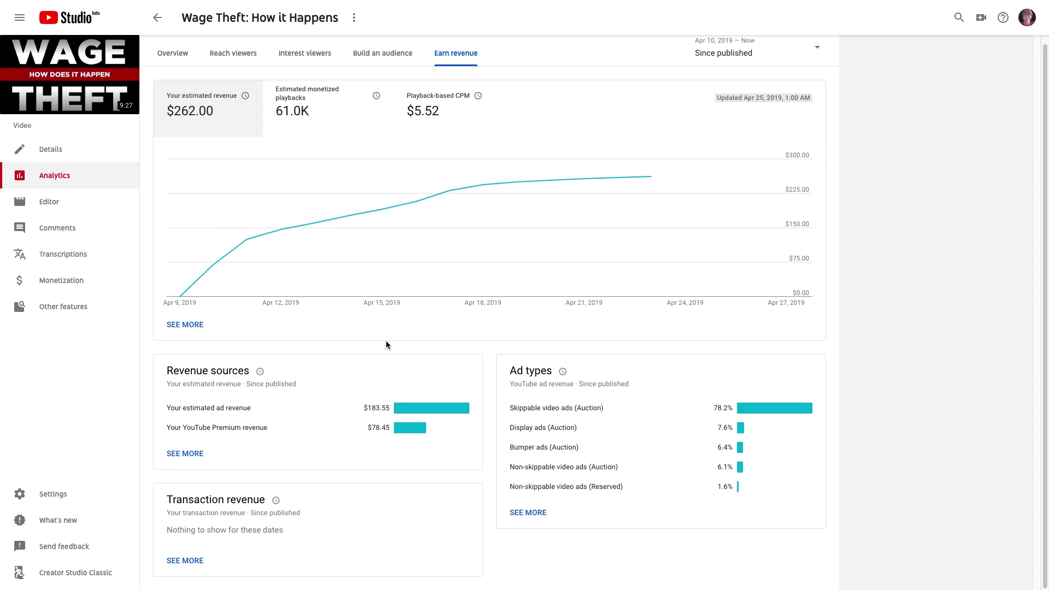
{"action": "left_click", "coordinate": [358, 132]}
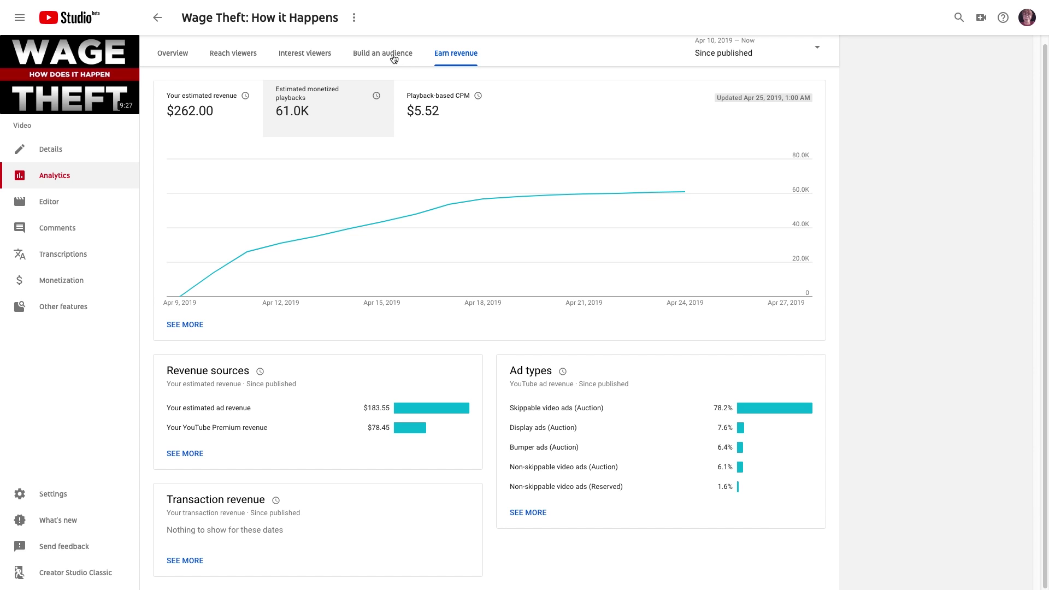
Step: Check the video's Overview metrics, return to Earn revenue, and inspect the playback-based CPM chart's last data points
{"action": "left_click", "coordinate": [172, 53]}
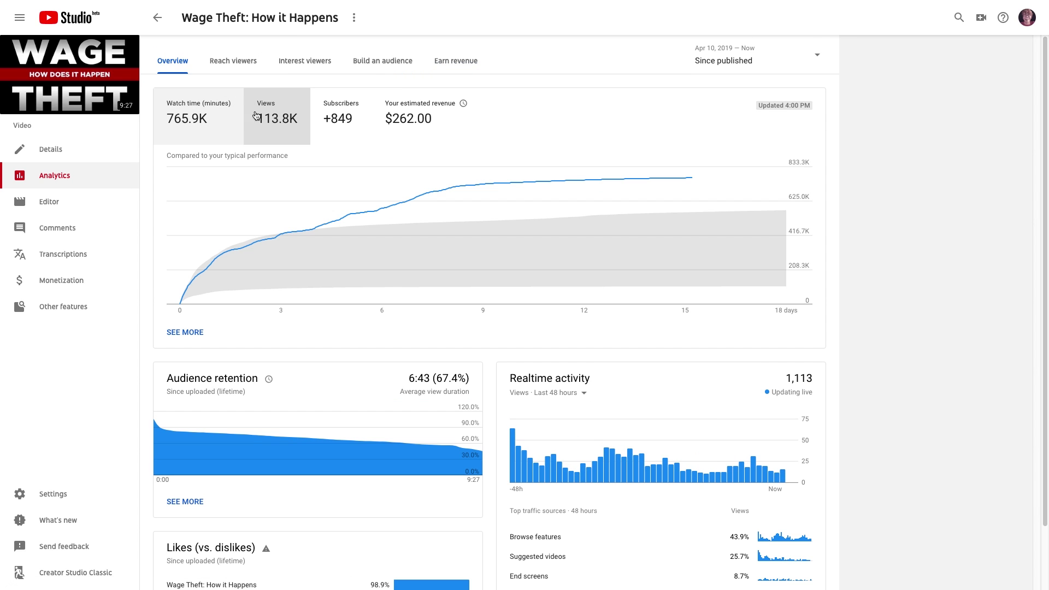
{"action": "left_click", "coordinate": [439, 63]}
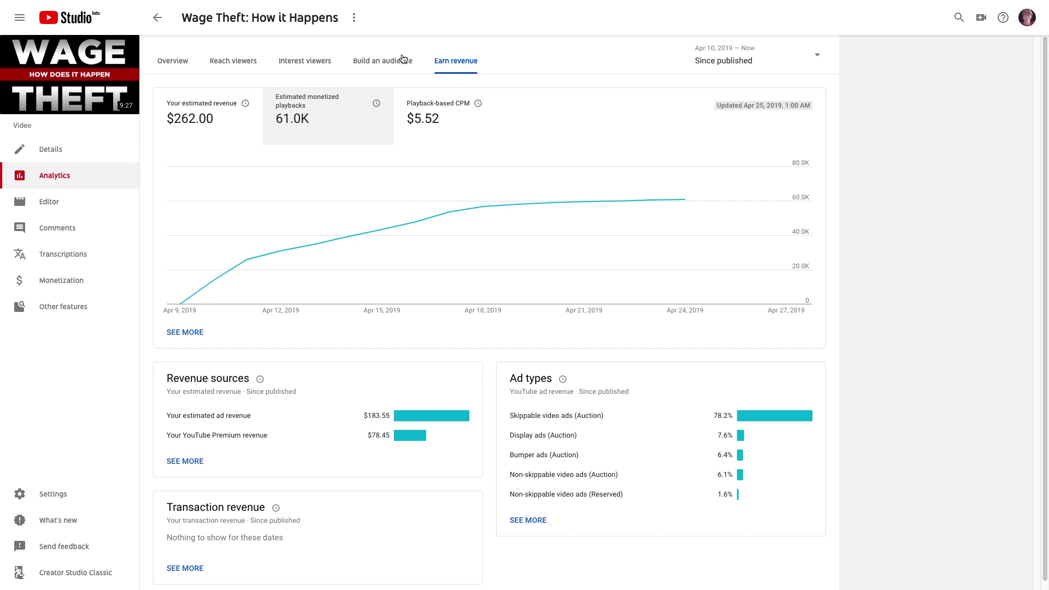
{"action": "left_click", "coordinate": [440, 119]}
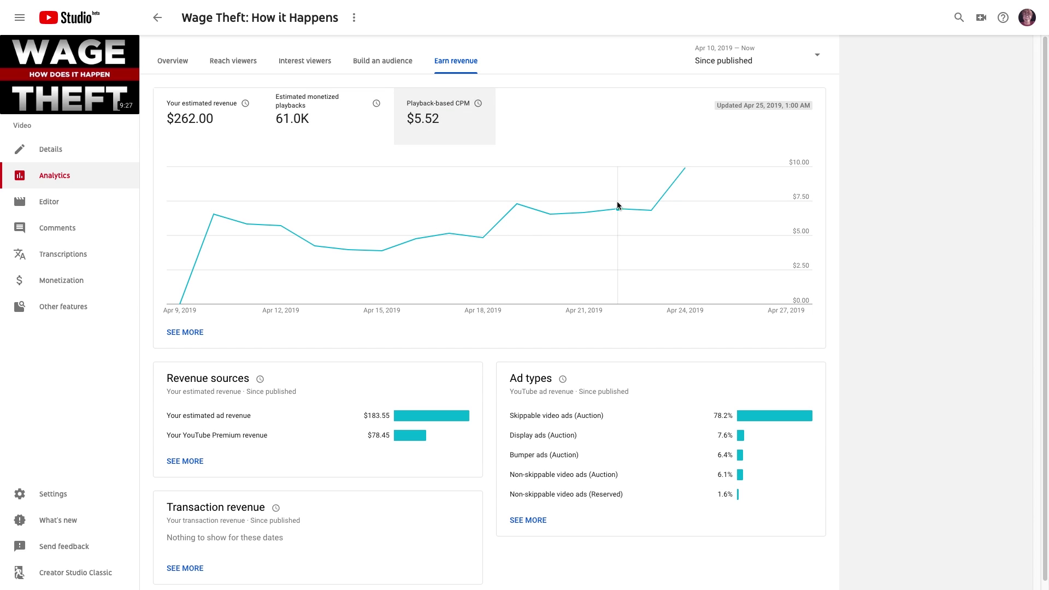
{"action": "mouse_move", "coordinate": [682, 177]}
Step: Go through all five analytics sections from Overview to Earn revenue, point out the estimated revenue, and return to Overview
{"action": "left_click", "coordinate": [178, 64]}
{"action": "left_click", "coordinate": [229, 66]}
{"action": "left_click", "coordinate": [293, 65]}
{"action": "left_click", "coordinate": [364, 67]}
{"action": "left_click", "coordinate": [465, 68]}
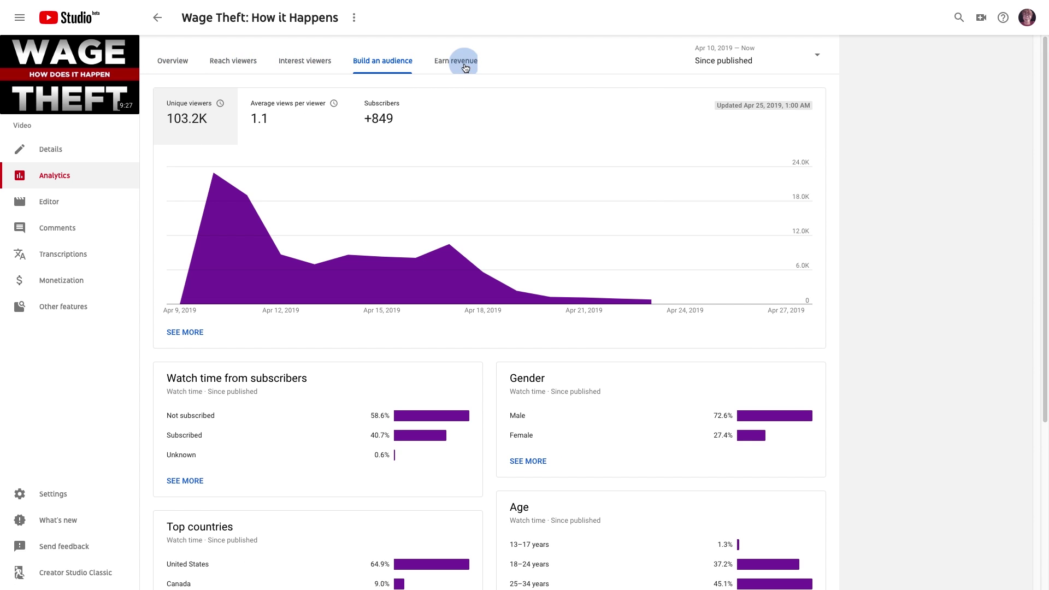
{"action": "left_click_drag", "start_coordinate": [214, 119], "coordinate": [195, 118]}
{"action": "left_click", "coordinate": [163, 55]}
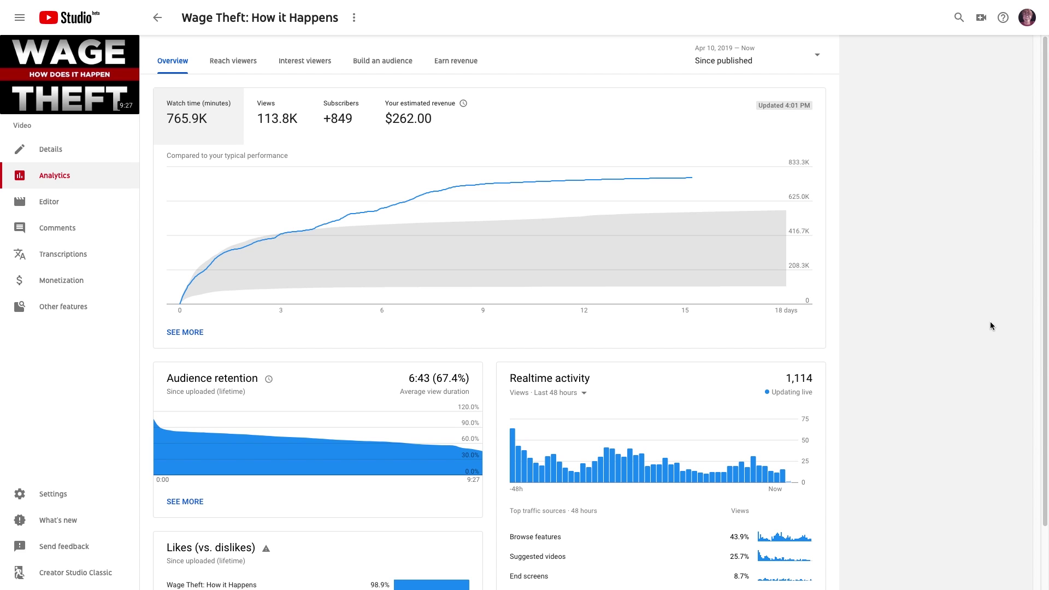
Step: Compare the Overview's views and subscribers charts, and inspect the realtime activity for the last 48 hours
{"action": "scroll", "coordinate": [455, 270], "scroll_direction": "down", "scroll_amount": 1}
{"action": "scroll", "coordinate": [446, 246], "scroll_direction": "up", "scroll_amount": 1}
{"action": "left_click", "coordinate": [295, 133]}
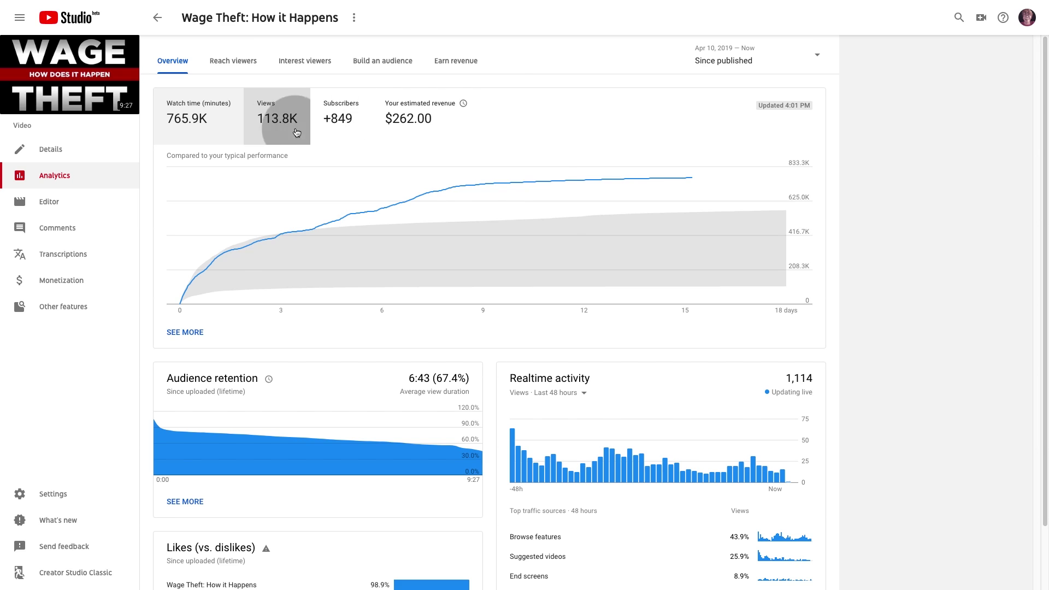
{"action": "left_click", "coordinate": [341, 122]}
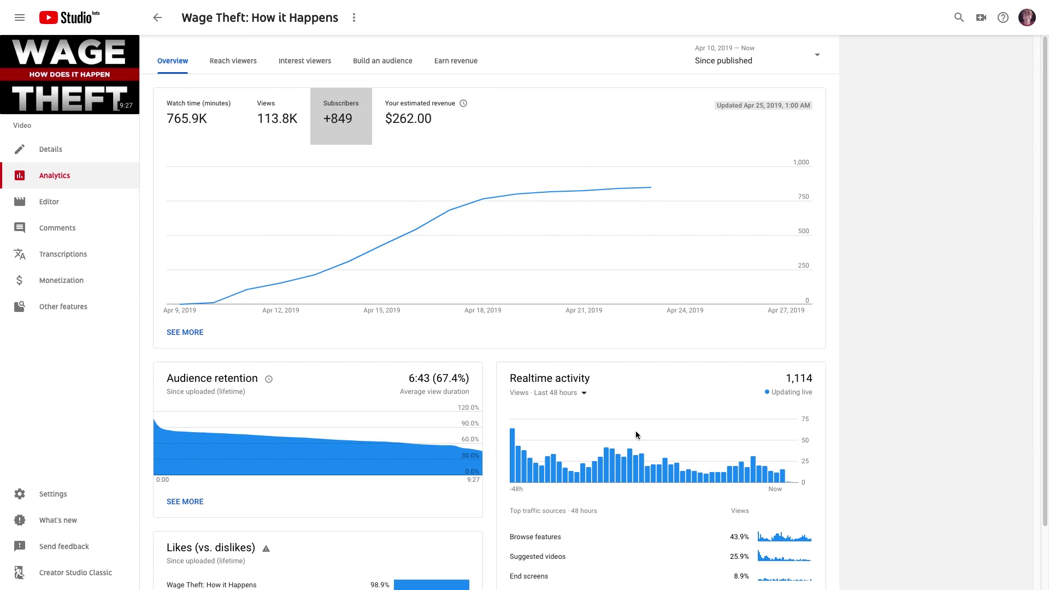
{"action": "mouse_move", "coordinate": [590, 433]}
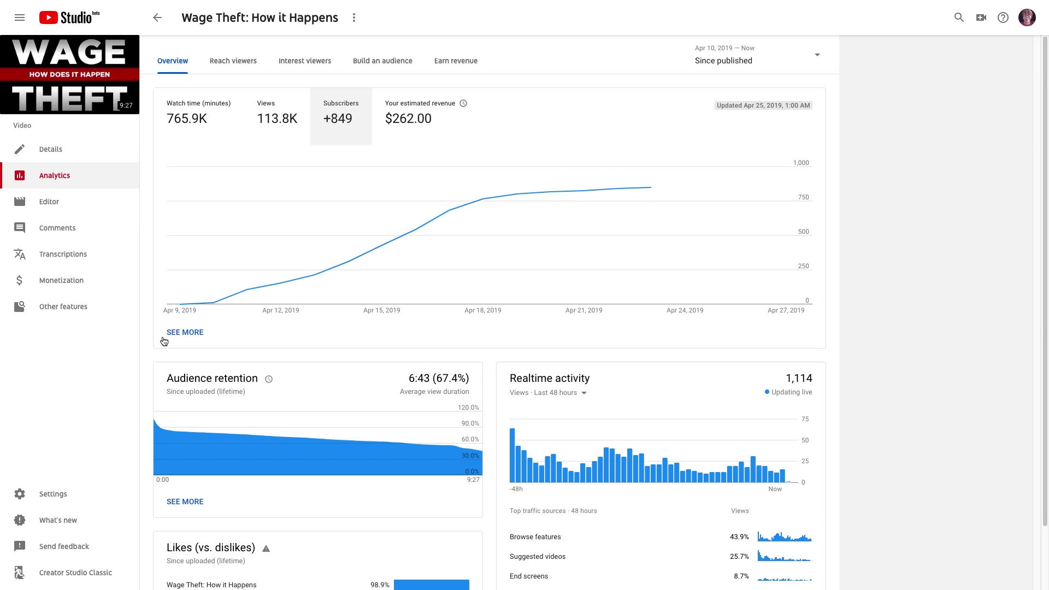
Step: Open the expanded Subscribers by Video report for the Wage Theft video, closing and reopening it once
{"action": "left_click", "coordinate": [190, 332]}
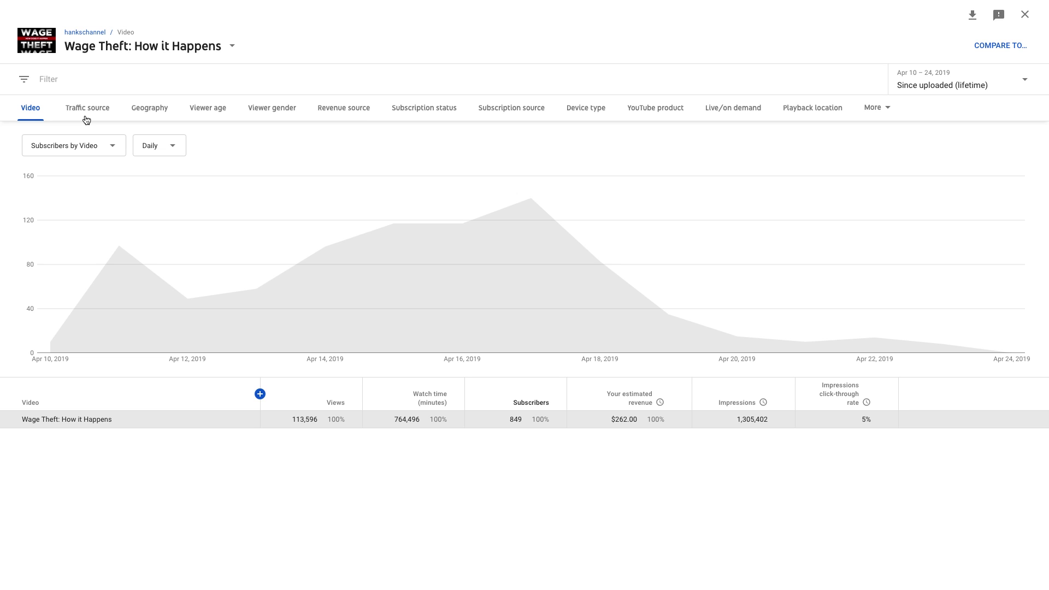
{"action": "left_click", "coordinate": [1024, 15]}
{"action": "left_click", "coordinate": [185, 332]}
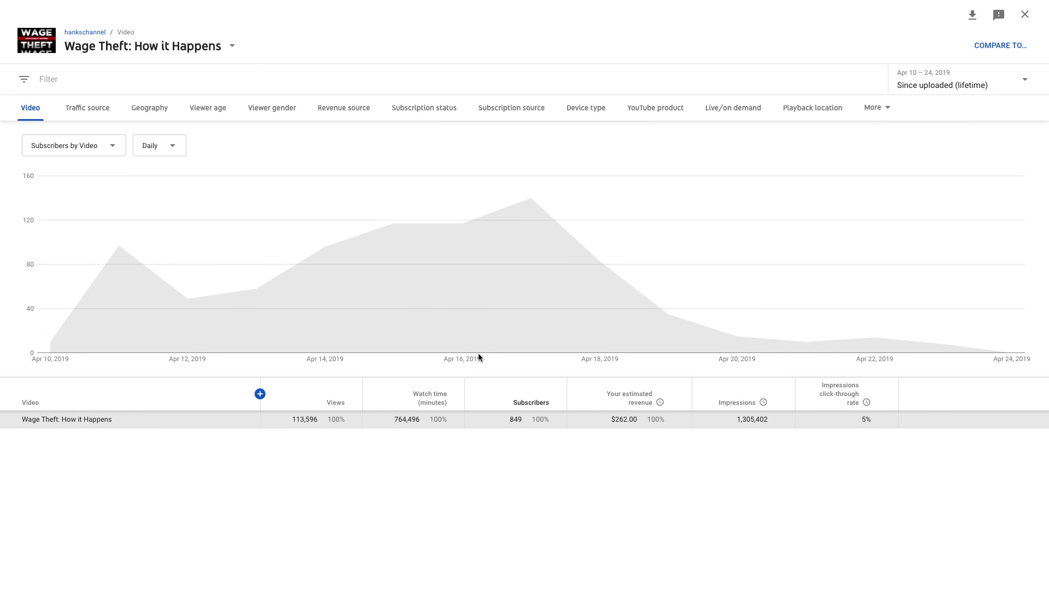
Step: Look at the expanded report's filter options and its channel video picker, leaving the current video selected
{"action": "left_click", "coordinate": [24, 83]}
{"action": "left_click", "coordinate": [469, 57]}
{"action": "left_click", "coordinate": [232, 45]}
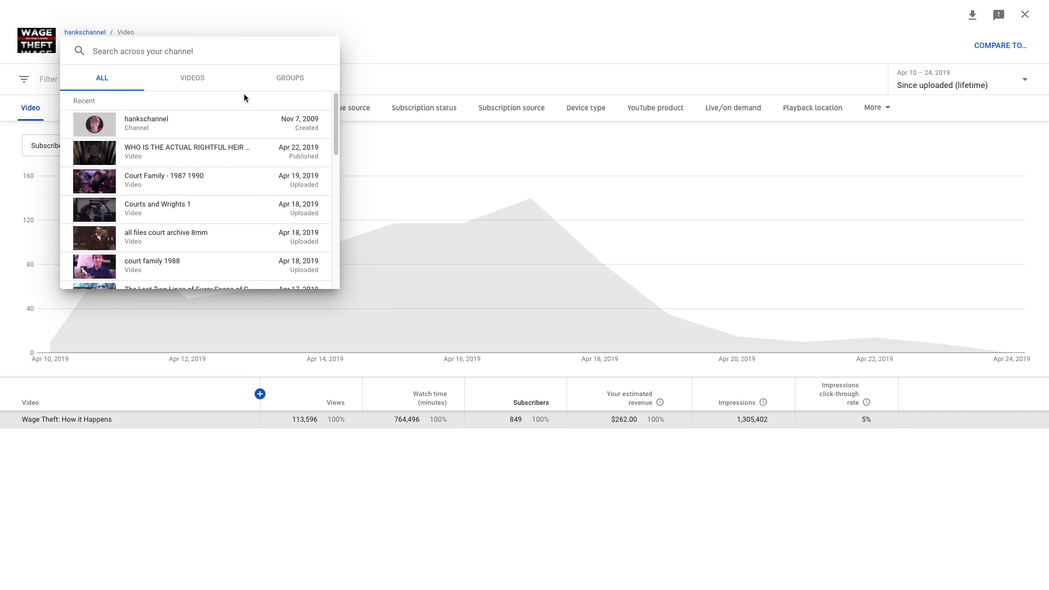
{"action": "left_click", "coordinate": [414, 39]}
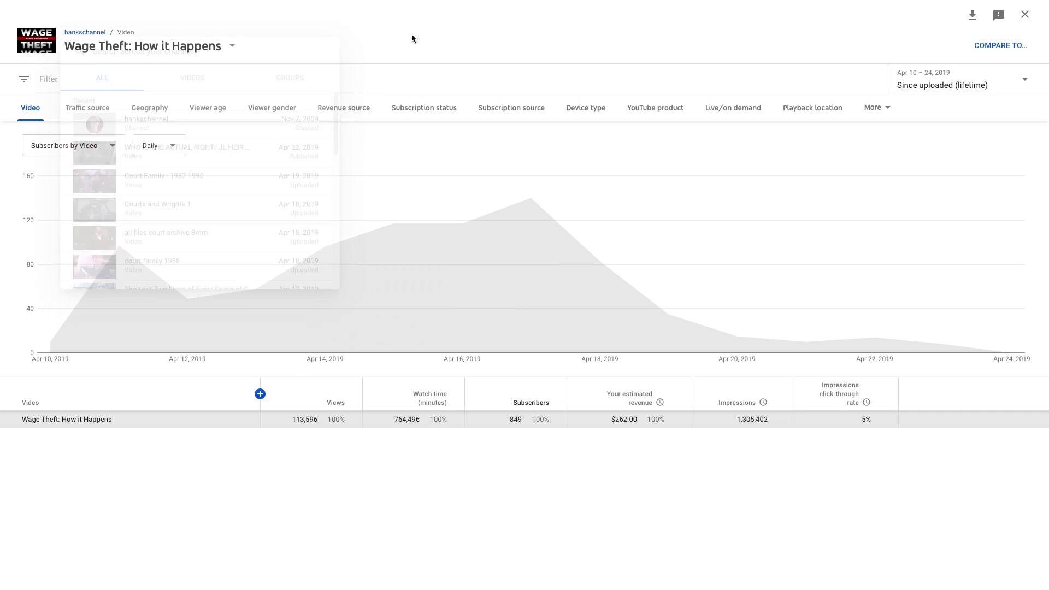
Step: Filter the expanded report by subscription status, limiting it to Subscribed viewers
{"action": "left_click", "coordinate": [26, 84]}
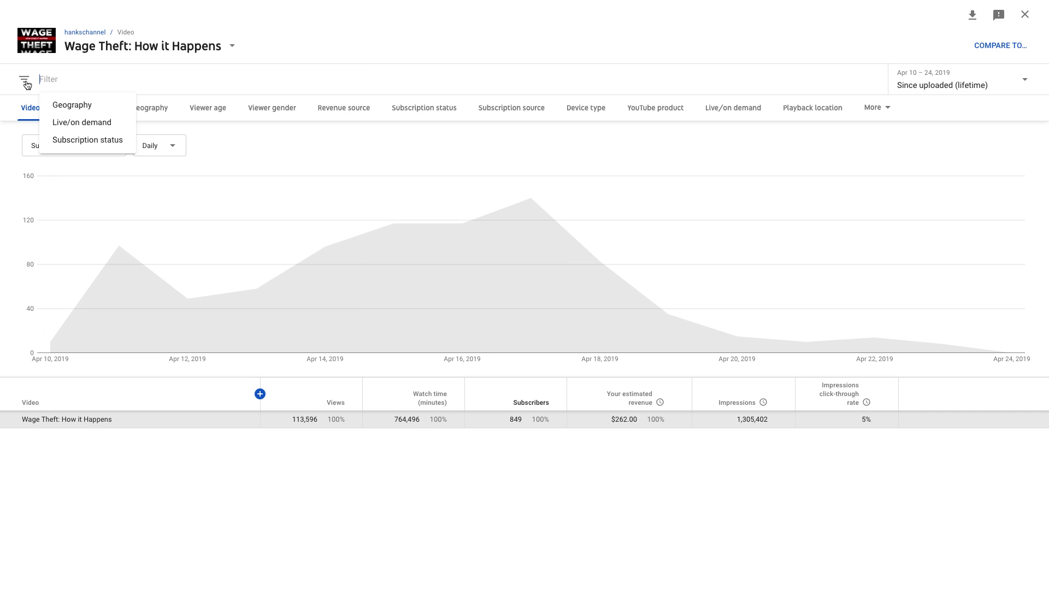
{"action": "left_click", "coordinate": [119, 141]}
{"action": "left_click", "coordinate": [81, 134]}
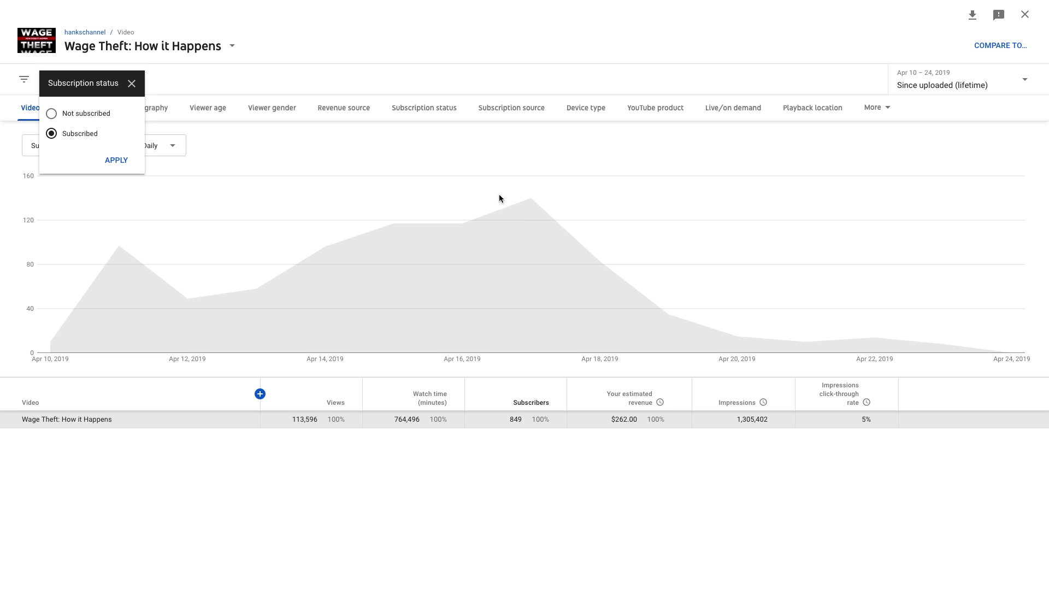
{"action": "left_click", "coordinate": [129, 161]}
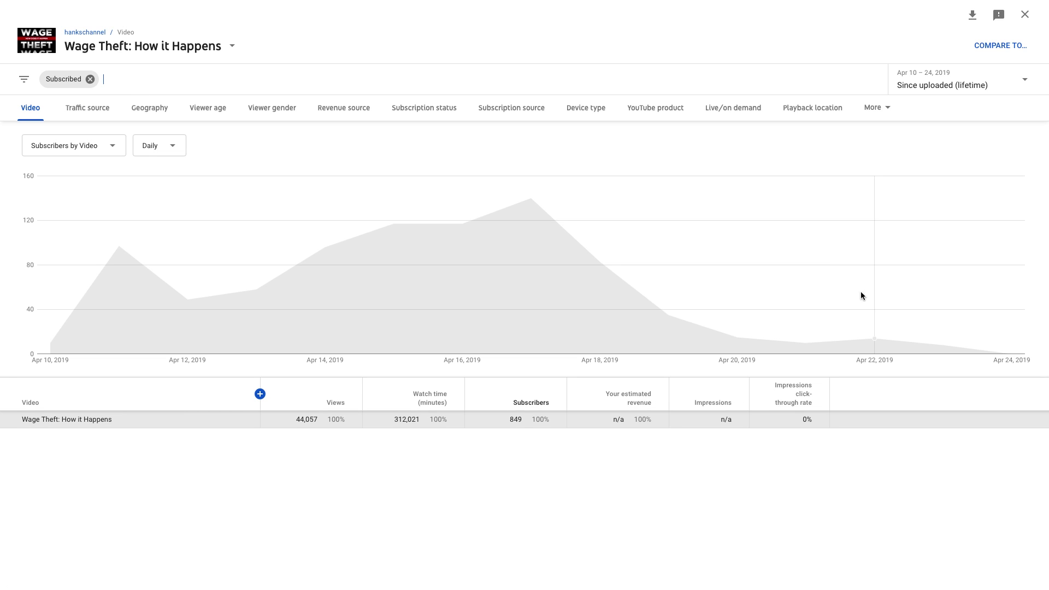
Step: Remove the Subscribed filter and check the date range options, keeping Since uploaded (lifetime)
{"action": "left_click", "coordinate": [90, 79]}
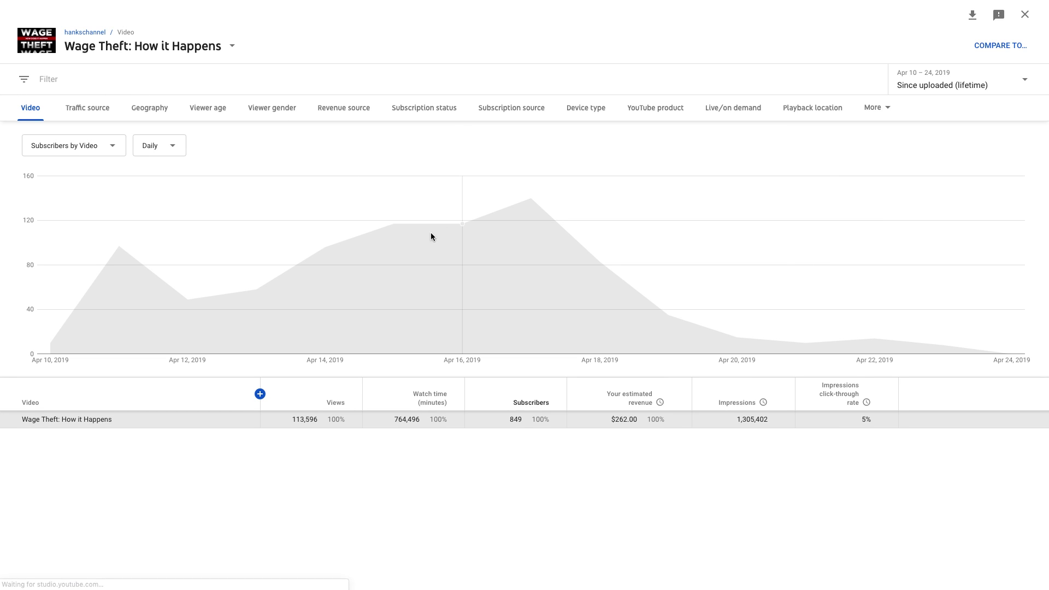
{"action": "left_click", "coordinate": [1011, 85]}
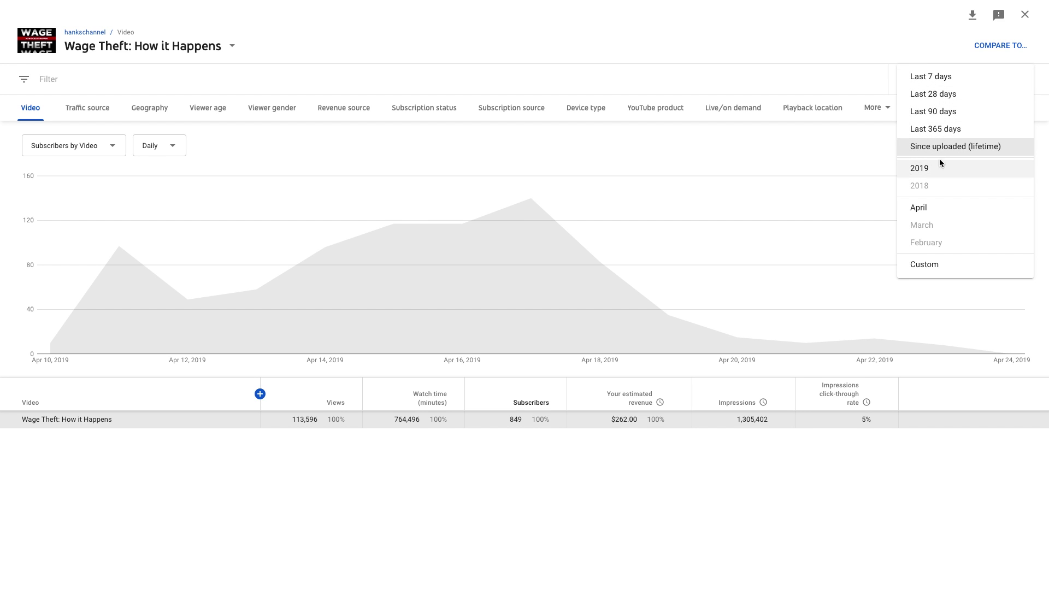
{"action": "left_click", "coordinate": [953, 153]}
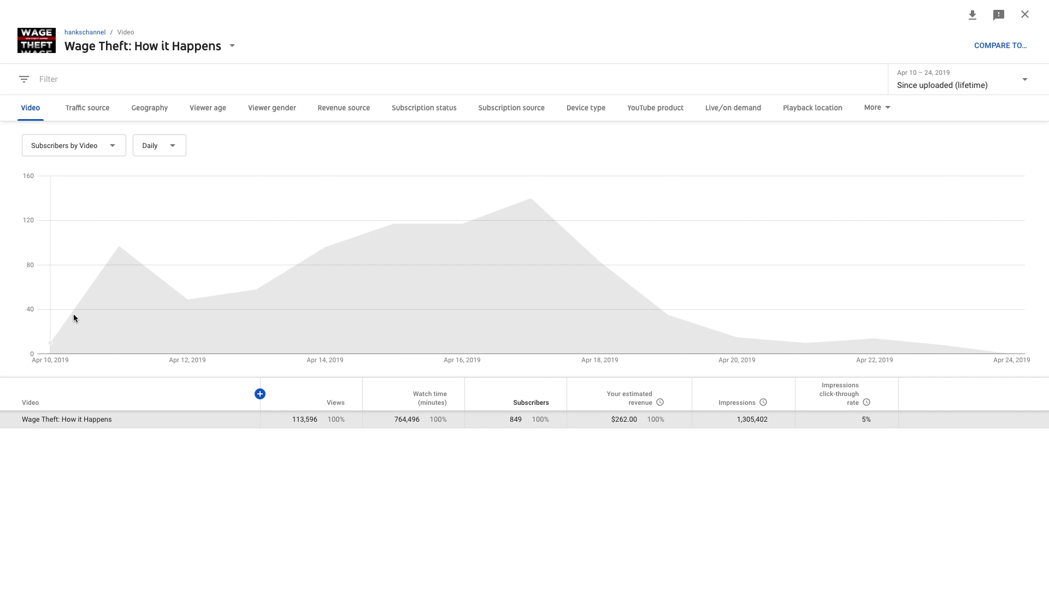
Step: Inspect the daily subscriber figures on the graph and switch the graph to Views by Video
{"action": "mouse_move", "coordinate": [127, 309]}
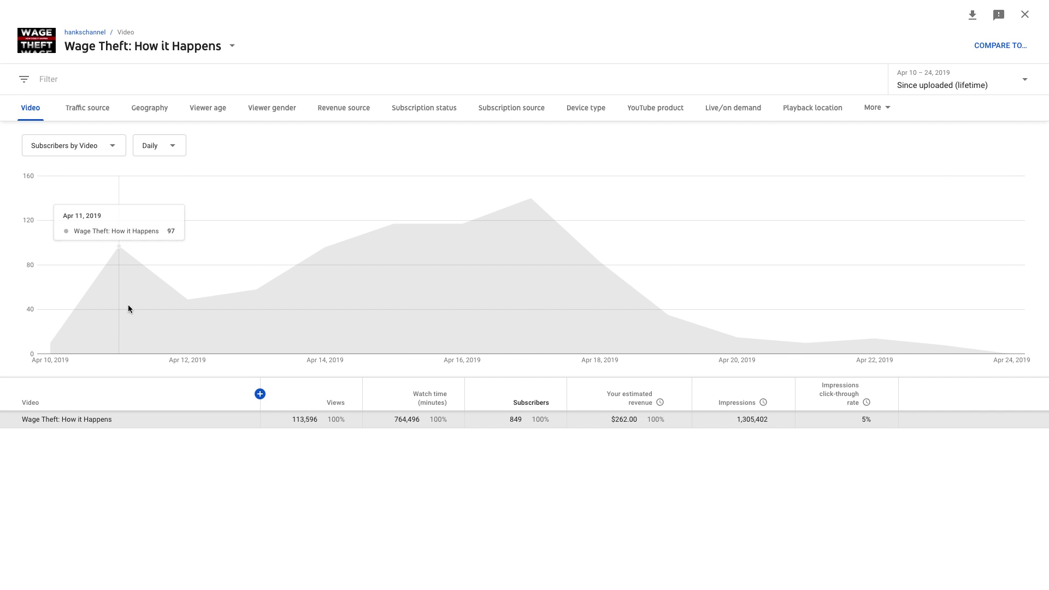
{"action": "mouse_move", "coordinate": [317, 290]}
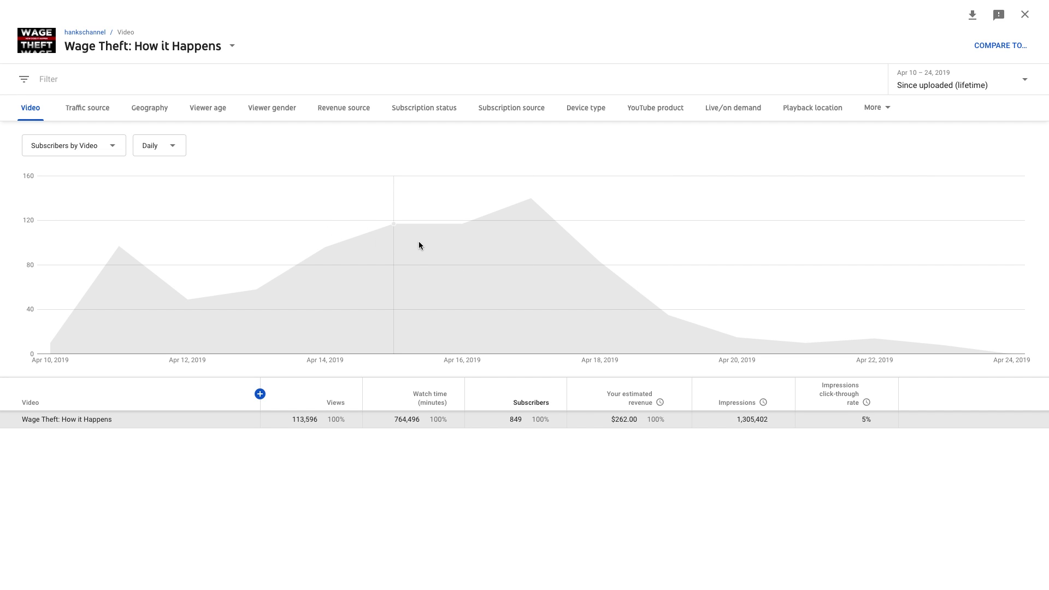
{"action": "left_click", "coordinate": [60, 145]}
{"action": "left_click", "coordinate": [84, 147]}
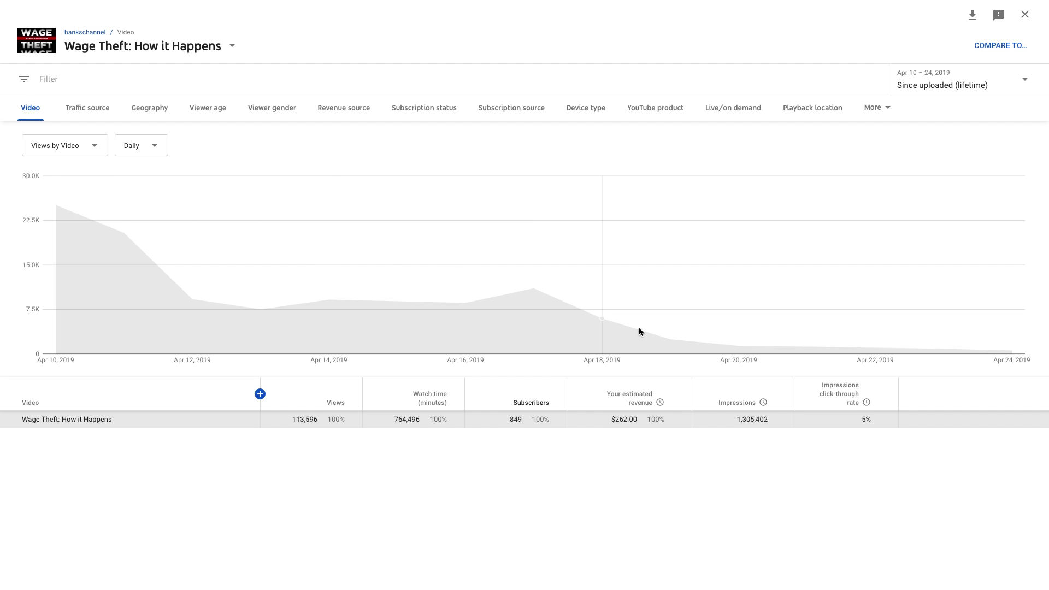
Step: Add the Average view duration metric from the Overview group to the report table
{"action": "left_click_drag", "start_coordinate": [23, 419], "coordinate": [120, 418]}
{"action": "left_click", "coordinate": [120, 418]}
{"action": "left_click", "coordinate": [260, 394]}
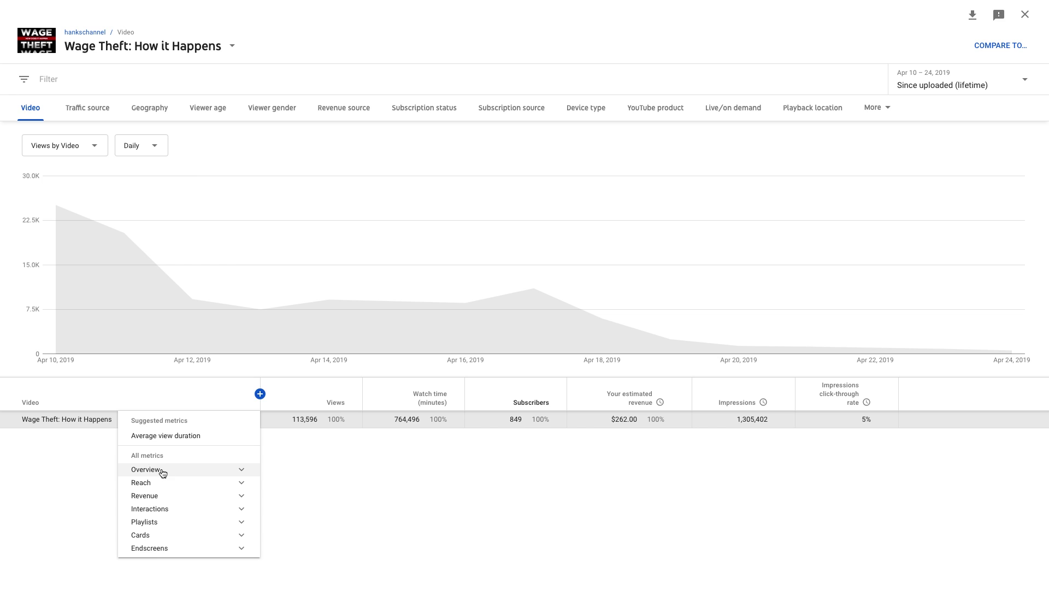
{"action": "left_click", "coordinate": [171, 478]}
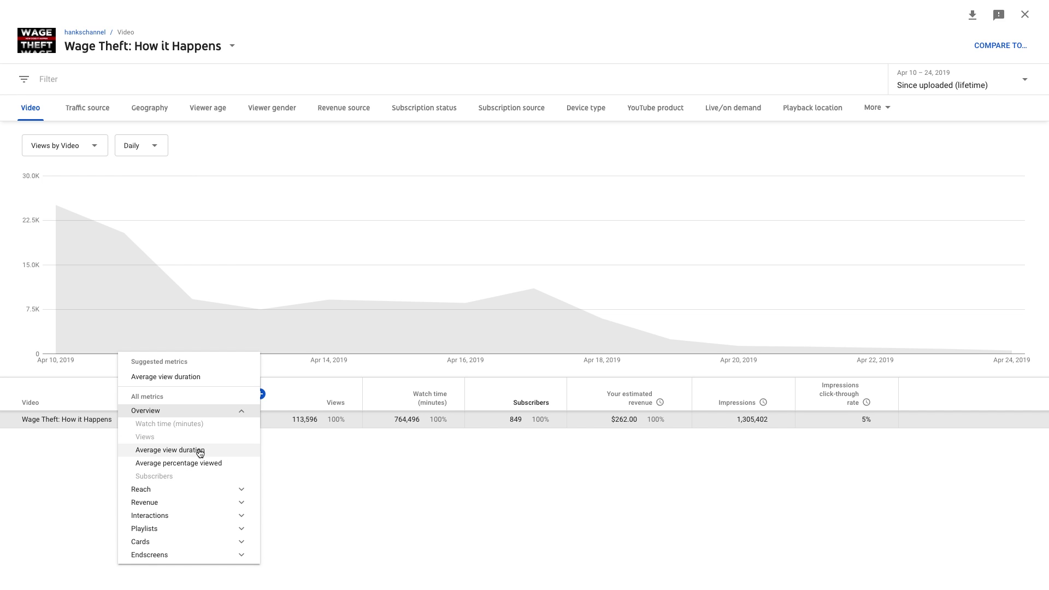
{"action": "left_click", "coordinate": [208, 455]}
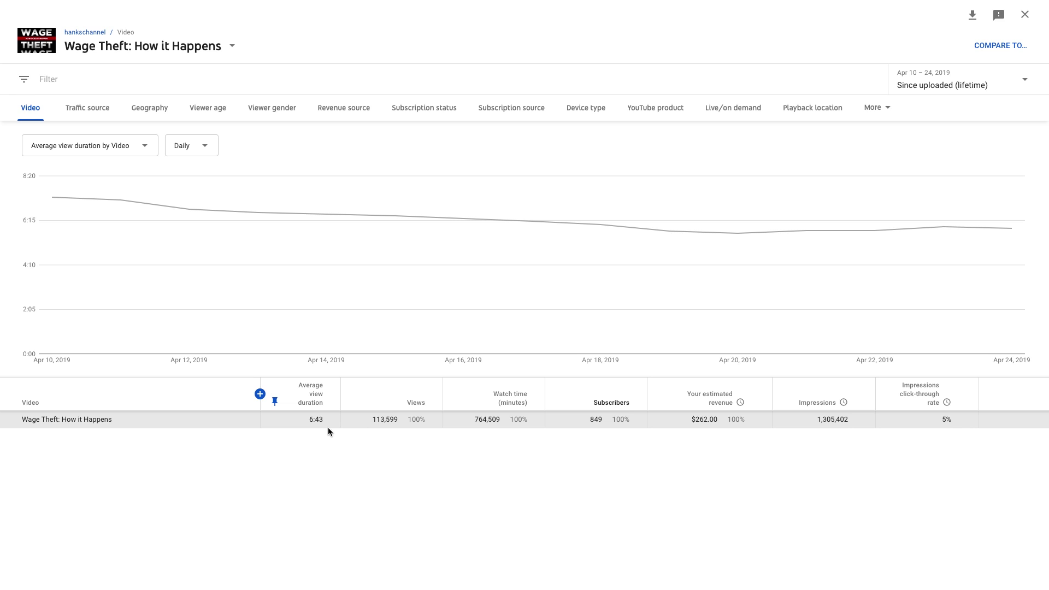
Step: Try pinning and unpinning the Views and Watch time columns in the report table
{"action": "left_click", "coordinate": [356, 403]}
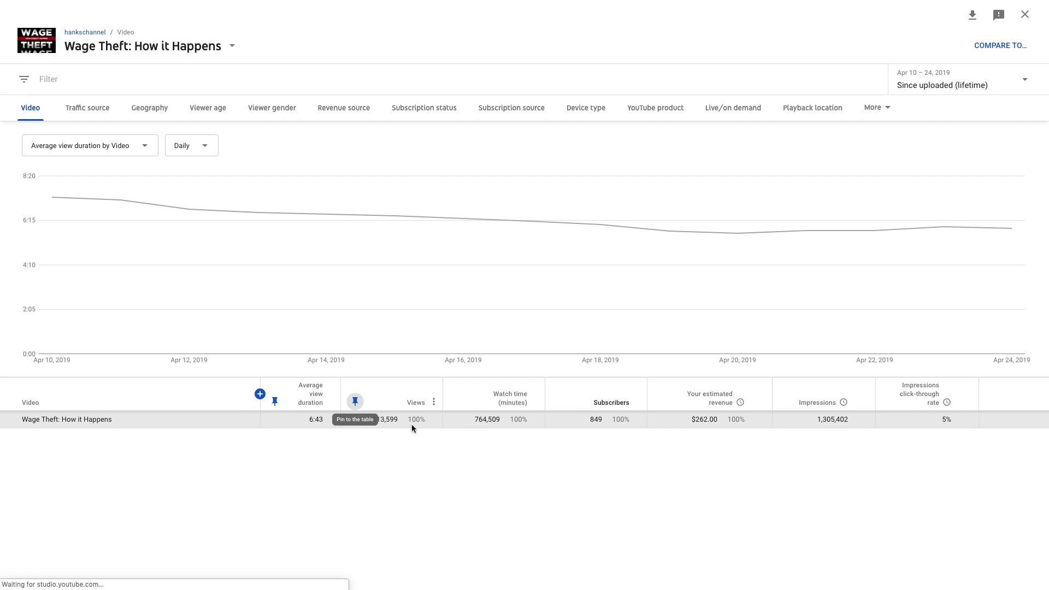
{"action": "left_click", "coordinate": [459, 403]}
{"action": "left_click", "coordinate": [458, 402]}
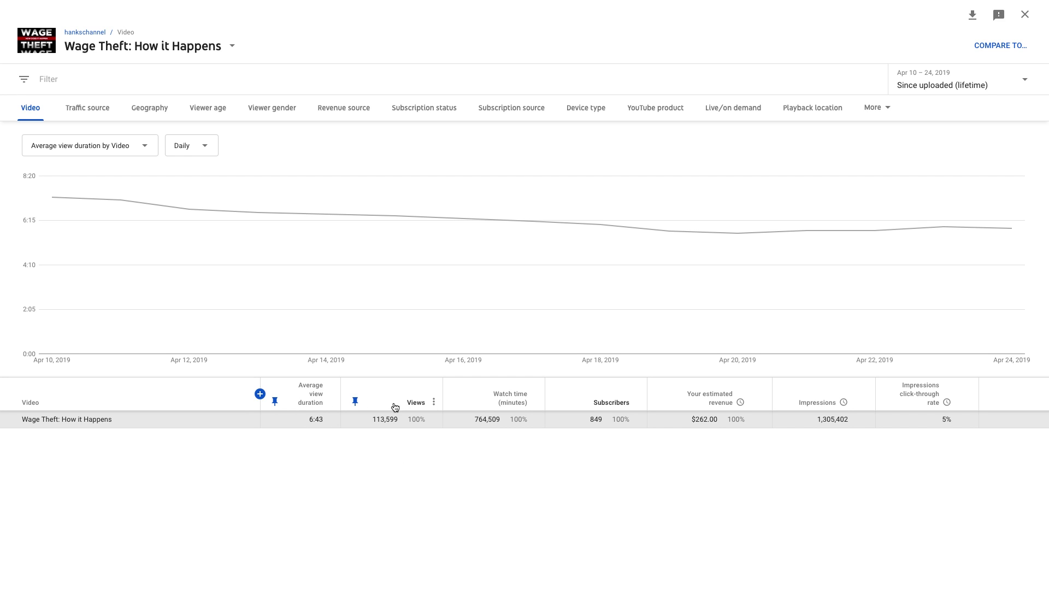
{"action": "left_click", "coordinate": [356, 403]}
Step: Look at the Traffic source breakdown and return to the Video breakdown, checking the daily views on its graph
{"action": "left_click", "coordinate": [81, 112]}
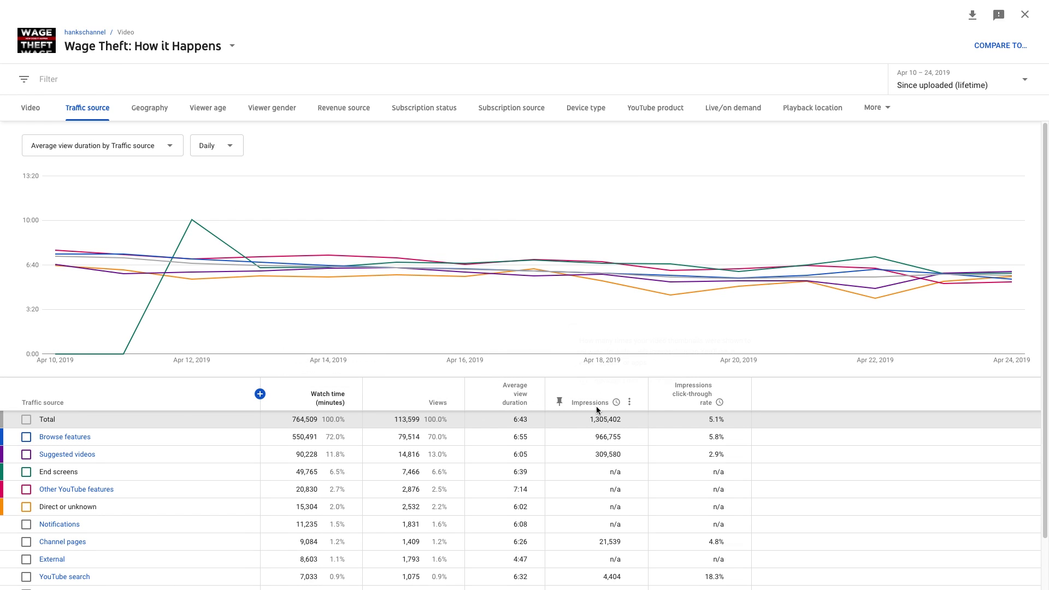
{"action": "left_click", "coordinate": [29, 107]}
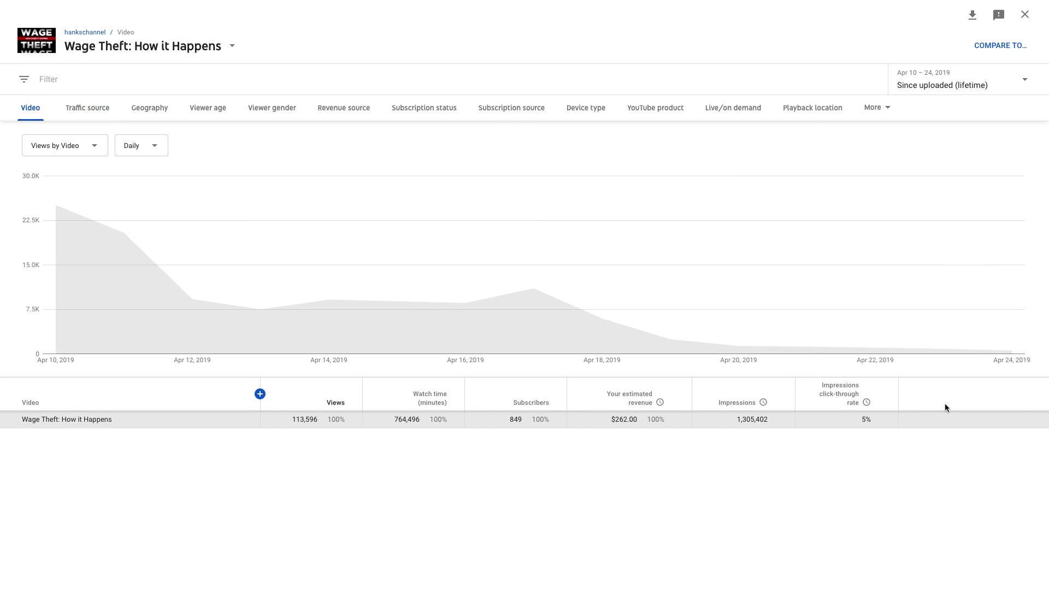
{"action": "mouse_move", "coordinate": [568, 325]}
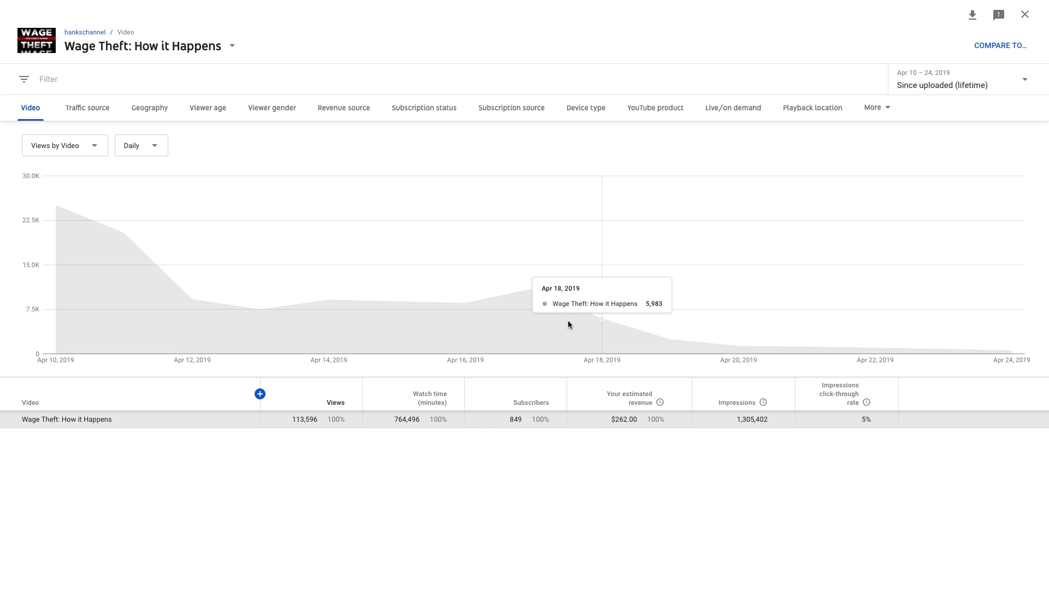
{"action": "left_click", "coordinate": [81, 119]}
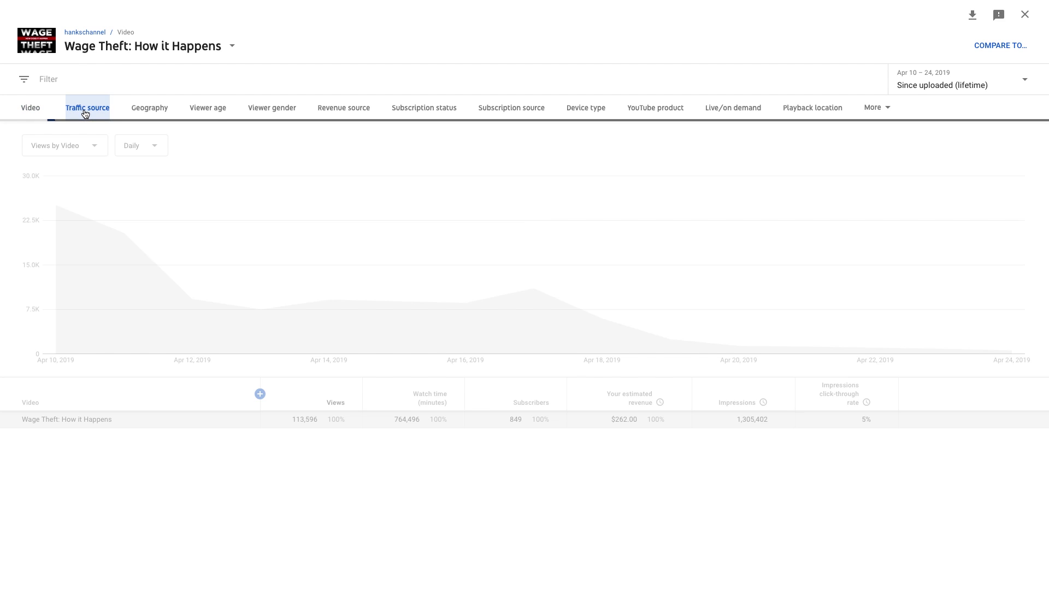
{"action": "left_click", "coordinate": [36, 113]}
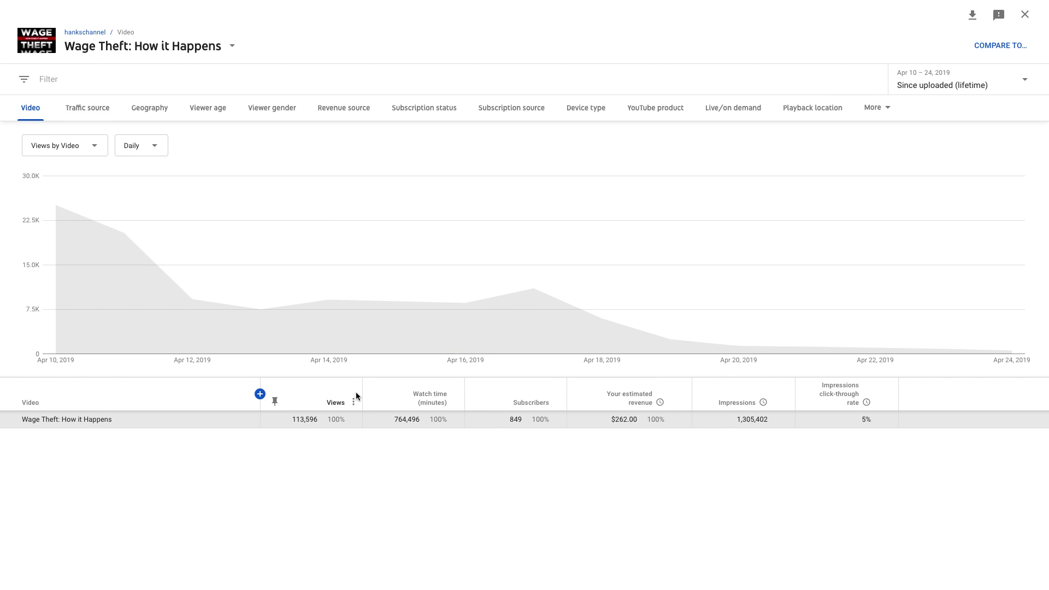
Step: Pin the Views column to the table and open the Traffic source breakdown
{"action": "left_click", "coordinate": [354, 401]}
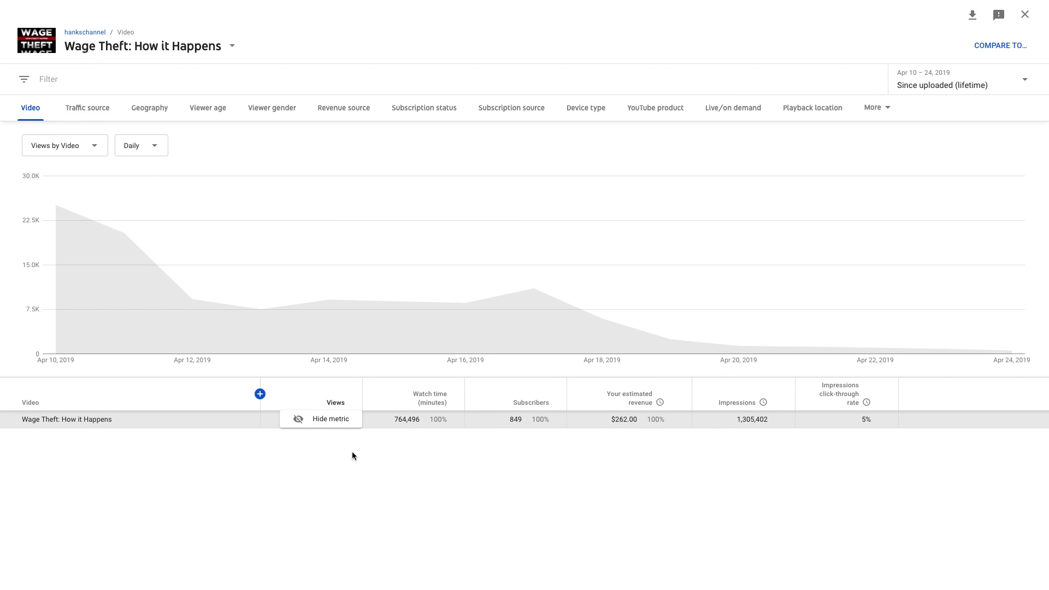
{"action": "left_click", "coordinate": [273, 402]}
{"action": "left_click", "coordinate": [80, 112]}
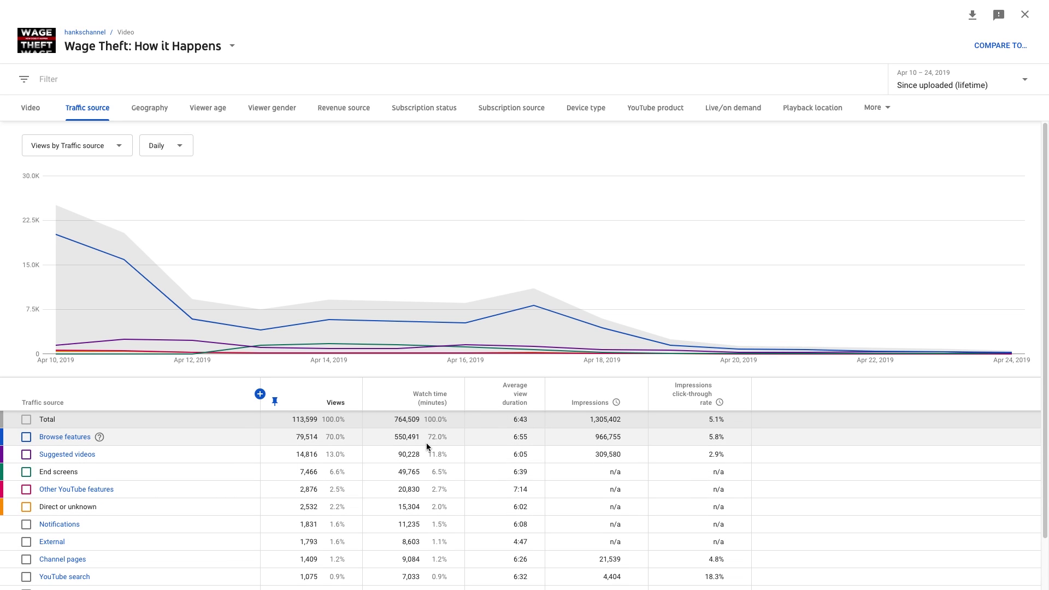
Step: Examine watch time share, impressions and click-through rate for Browse features and Suggested videos
{"action": "left_click_drag", "start_coordinate": [447, 435], "coordinate": [396, 440]}
{"action": "left_click_drag", "start_coordinate": [591, 438], "coordinate": [626, 454]}
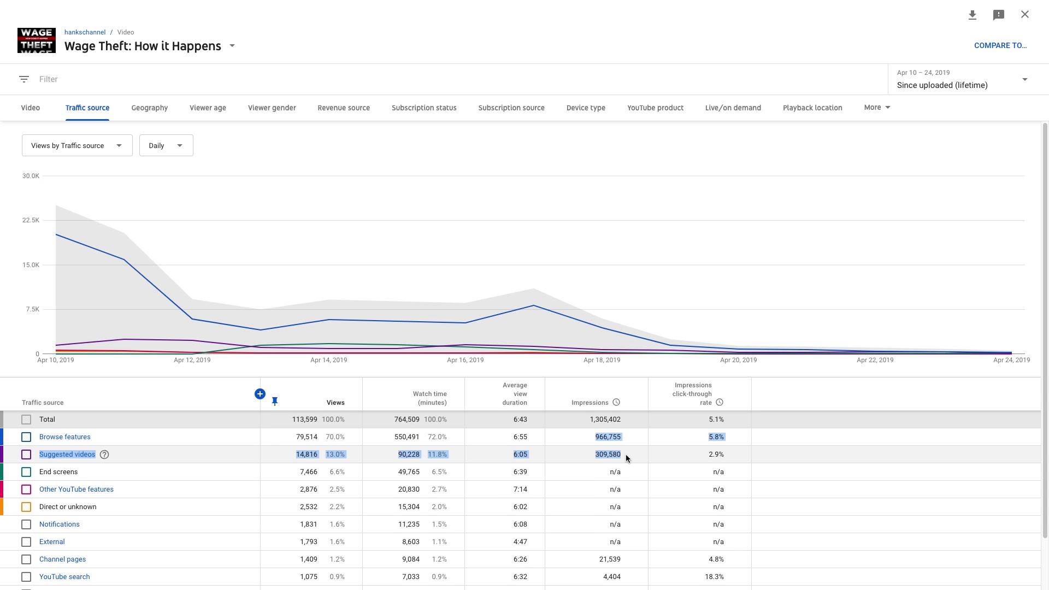
{"action": "left_click", "coordinate": [626, 454]}
{"action": "mouse_move", "coordinate": [702, 436]}
{"action": "left_mouse_down"}
{"action": "mouse_move", "coordinate": [744, 460]}
{"action": "mouse_move", "coordinate": [702, 427]}
{"action": "left_mouse_up"}
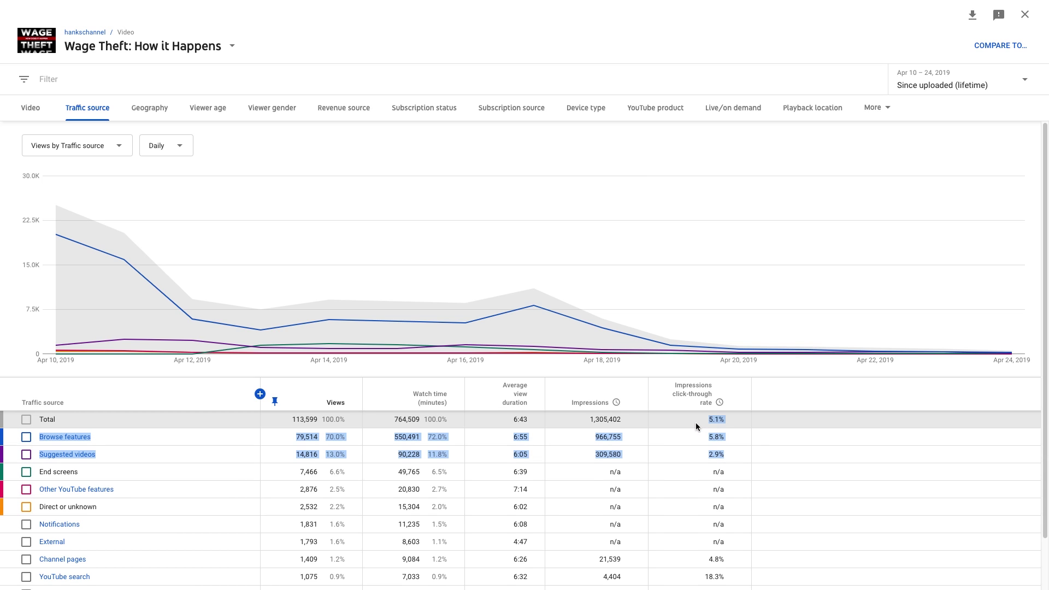
{"action": "left_click", "coordinate": [696, 426]}
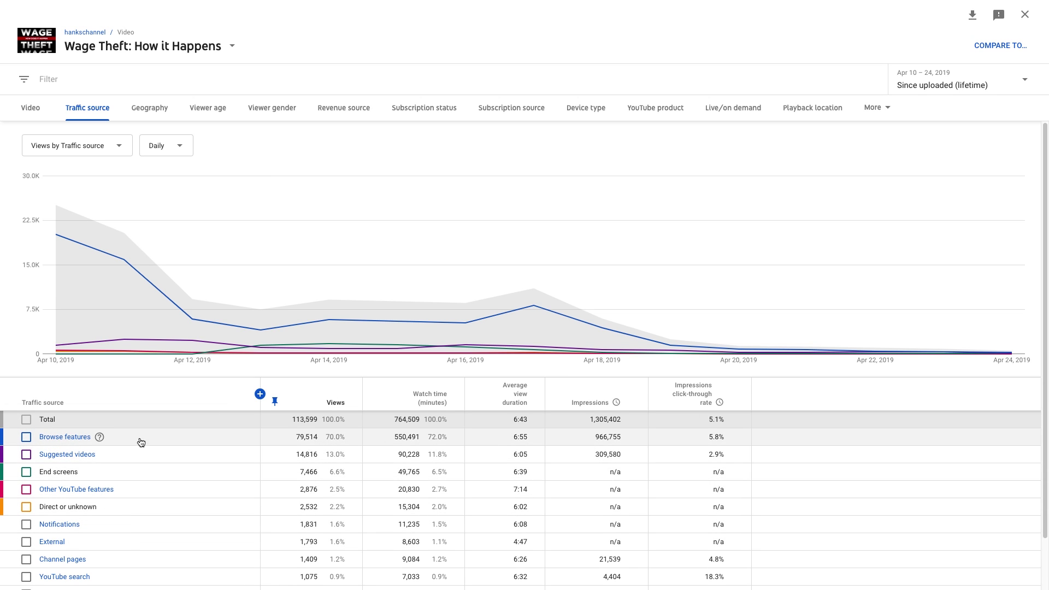
Step: Examine the Home and Subscriptions figures within Browse features and return to the full traffic source list
{"action": "left_click", "coordinate": [85, 438]}
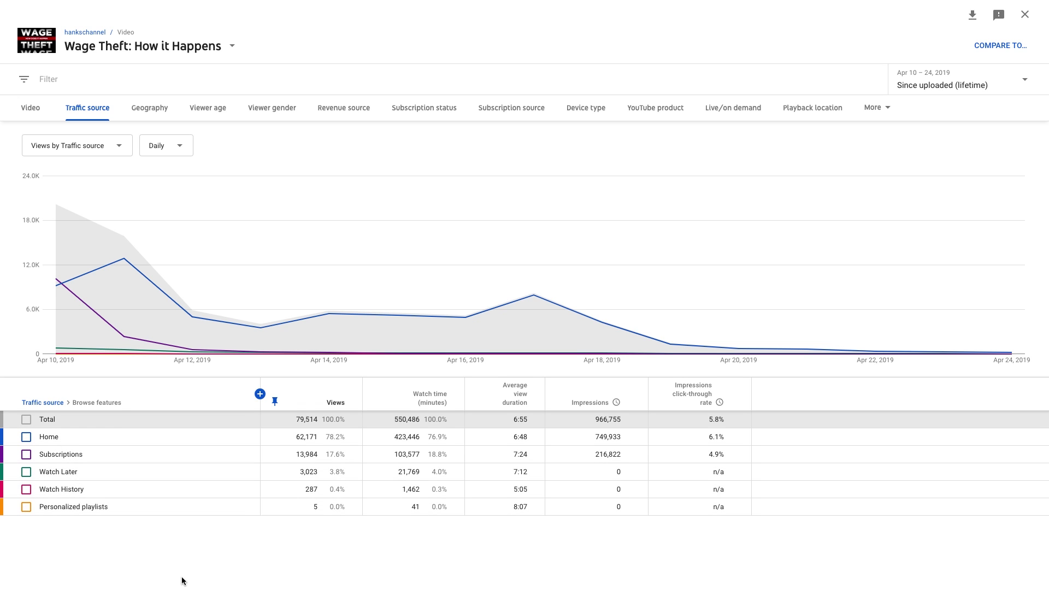
{"action": "mouse_move", "coordinate": [57, 282]}
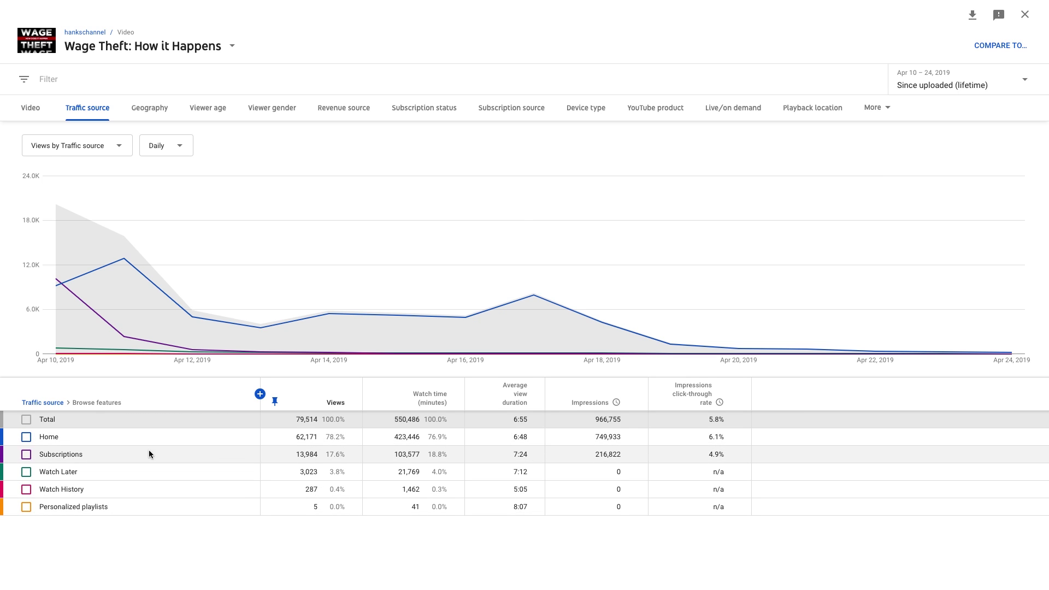
{"action": "left_click_drag", "start_coordinate": [736, 438], "coordinate": [732, 458]}
{"action": "left_click", "coordinate": [851, 436]}
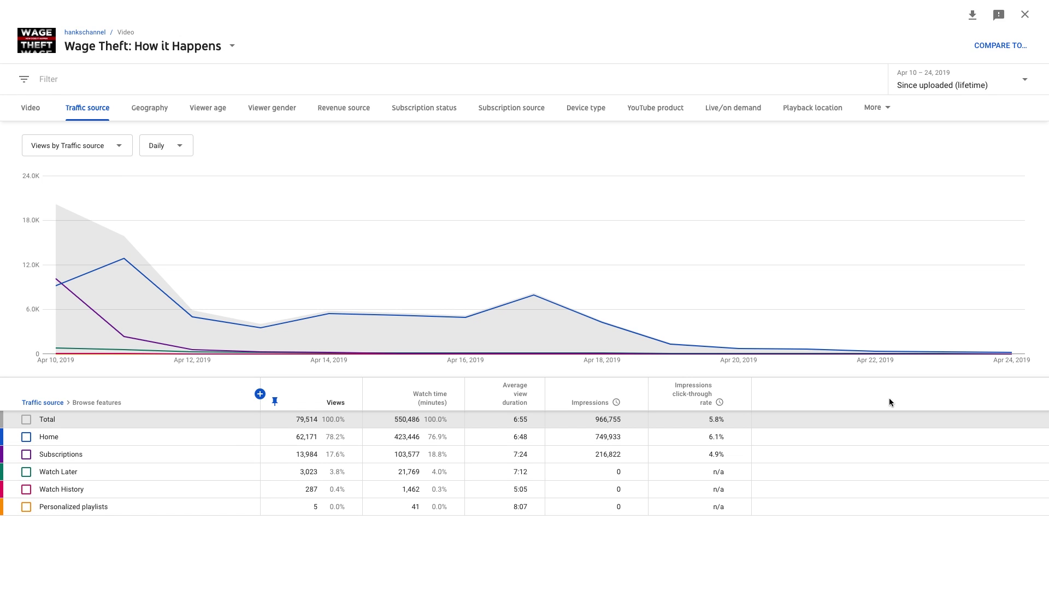
{"action": "left_click", "coordinate": [44, 403]}
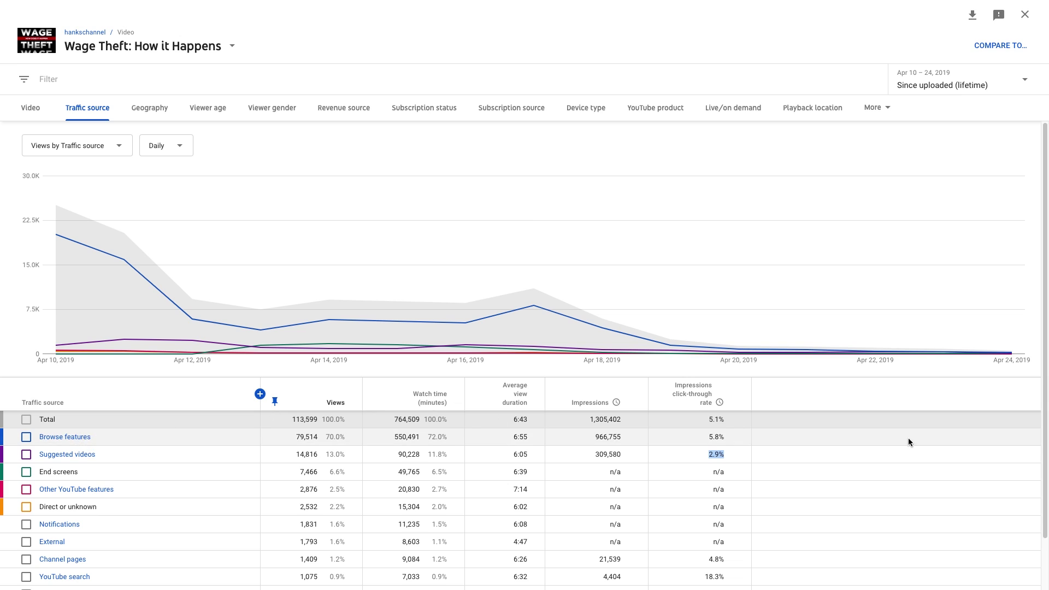
{"action": "left_click", "coordinate": [734, 456]}
Step: Compare the Wage Theft video with the channel's Wiki Wonders: Exploding Frogs video
{"action": "left_click", "coordinate": [1001, 44]}
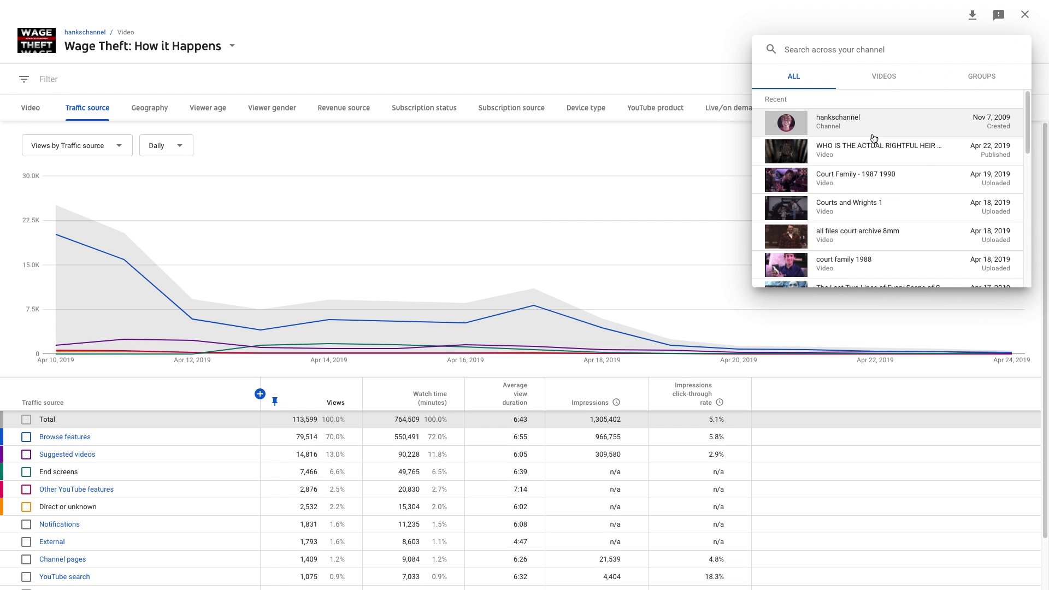
{"action": "scroll", "coordinate": [875, 148], "scroll_direction": "down", "scroll_amount": 6}
{"action": "scroll", "coordinate": [890, 266], "scroll_direction": "down", "scroll_amount": 1}
{"action": "scroll", "coordinate": [891, 219], "scroll_direction": "up", "scroll_amount": 2}
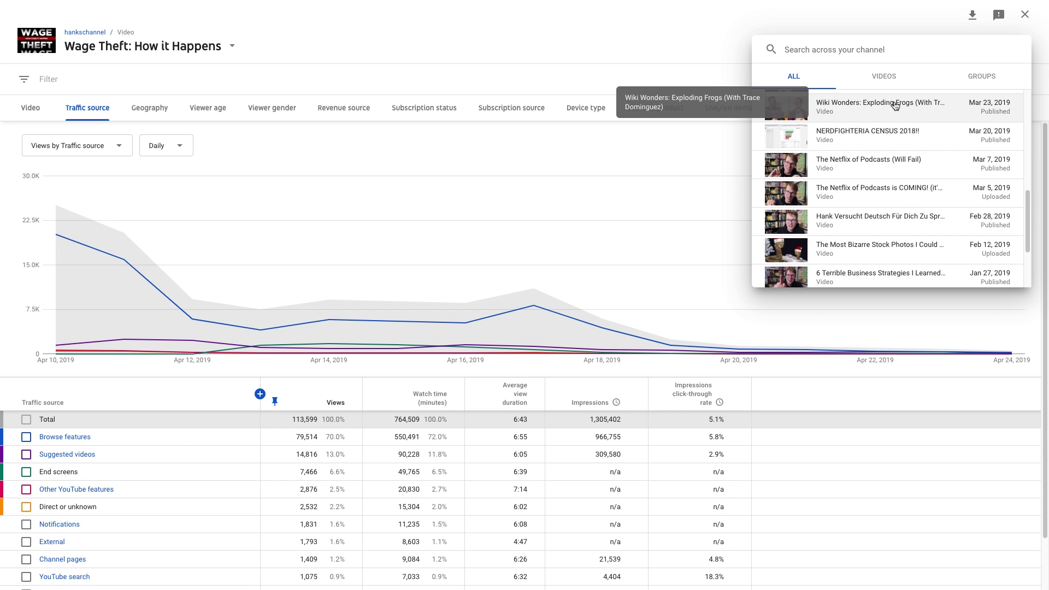
{"action": "left_click", "coordinate": [894, 109]}
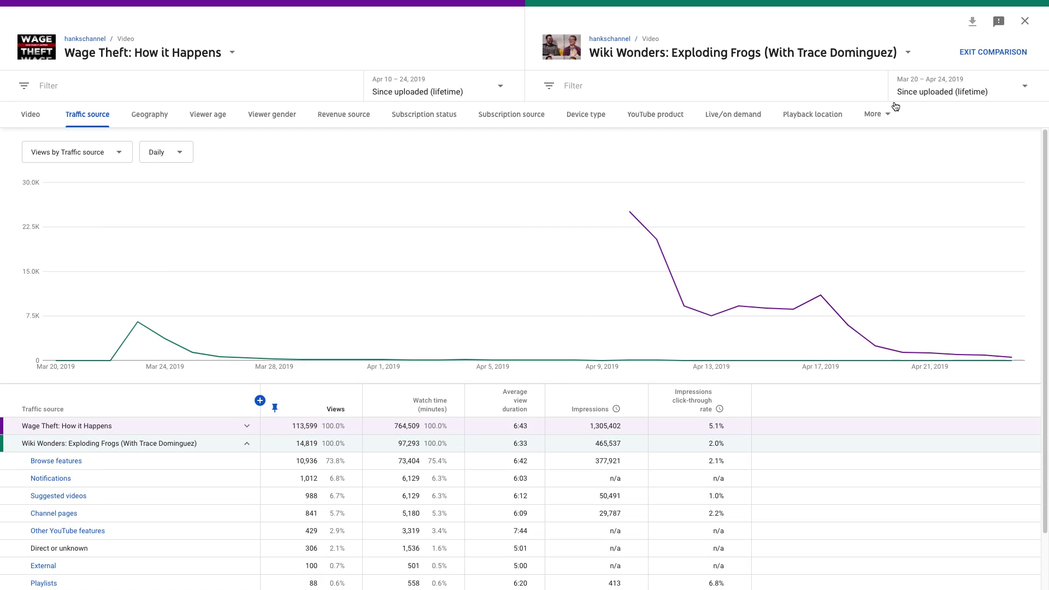
Step: Inspect both videos' daily views on the comparison graph and expand the Wage Theft video's traffic source rows
{"action": "mouse_move", "coordinate": [139, 350]}
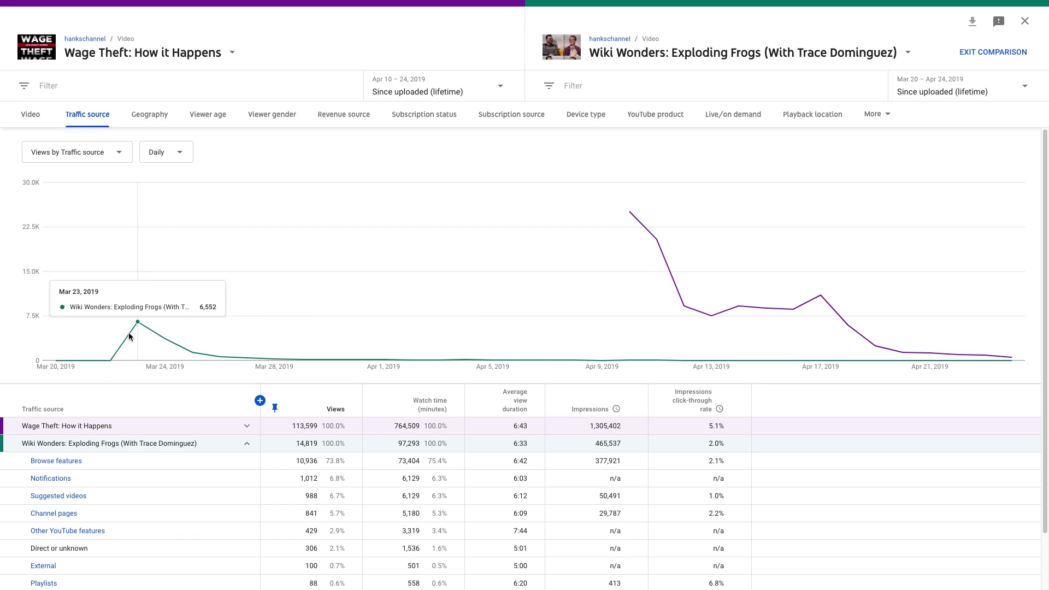
{"action": "mouse_move", "coordinate": [617, 252]}
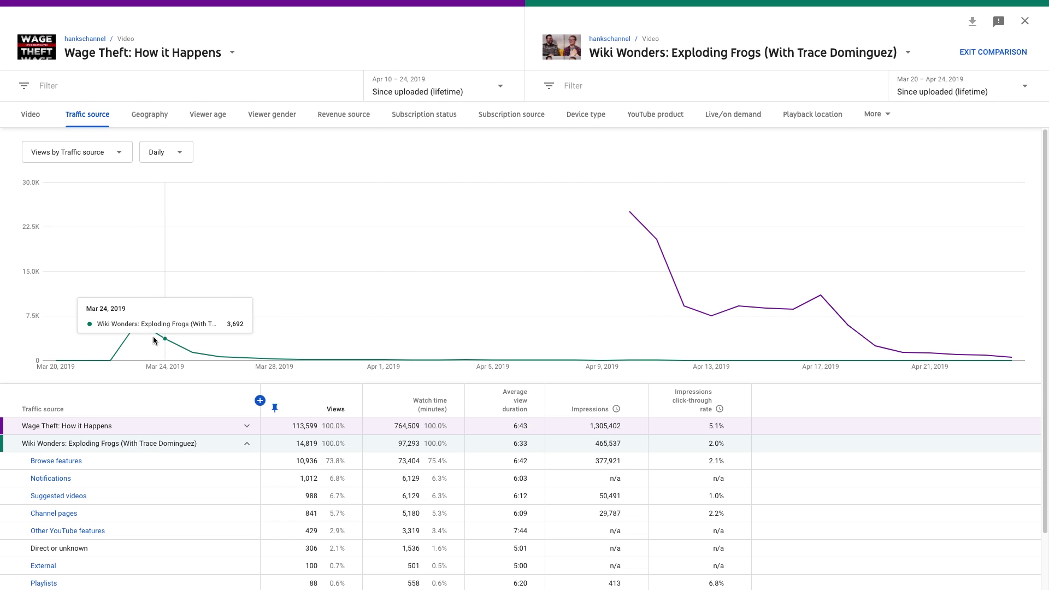
{"action": "scroll", "coordinate": [260, 372], "scroll_direction": "down", "scroll_amount": 1}
{"action": "left_click", "coordinate": [247, 364]}
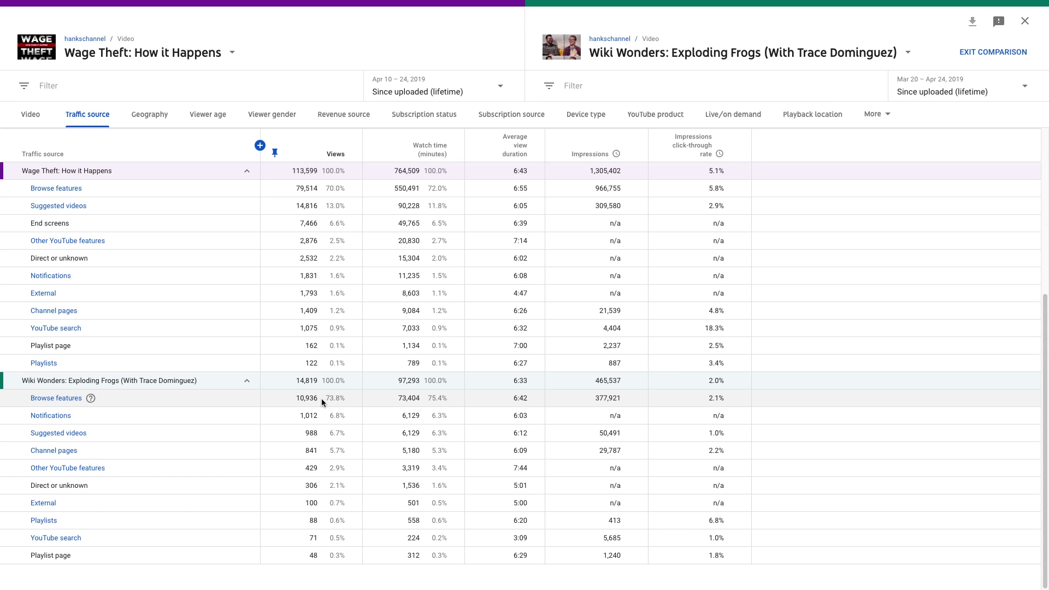
Step: Compare the two videos' Browse features details and their Viewer age breakdown
{"action": "left_click", "coordinate": [60, 398]}
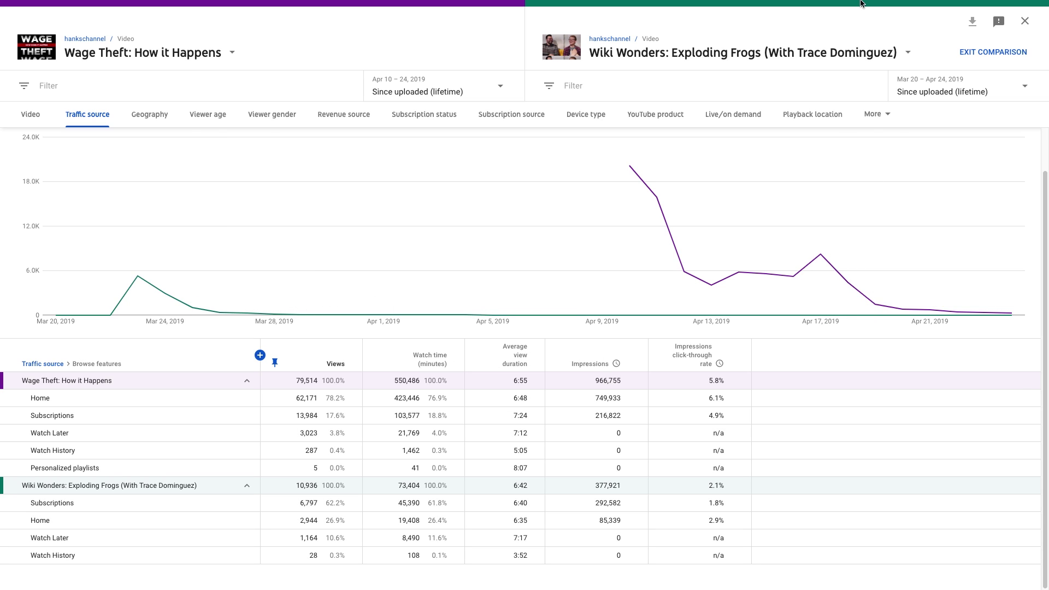
{"action": "left_click", "coordinate": [209, 118]}
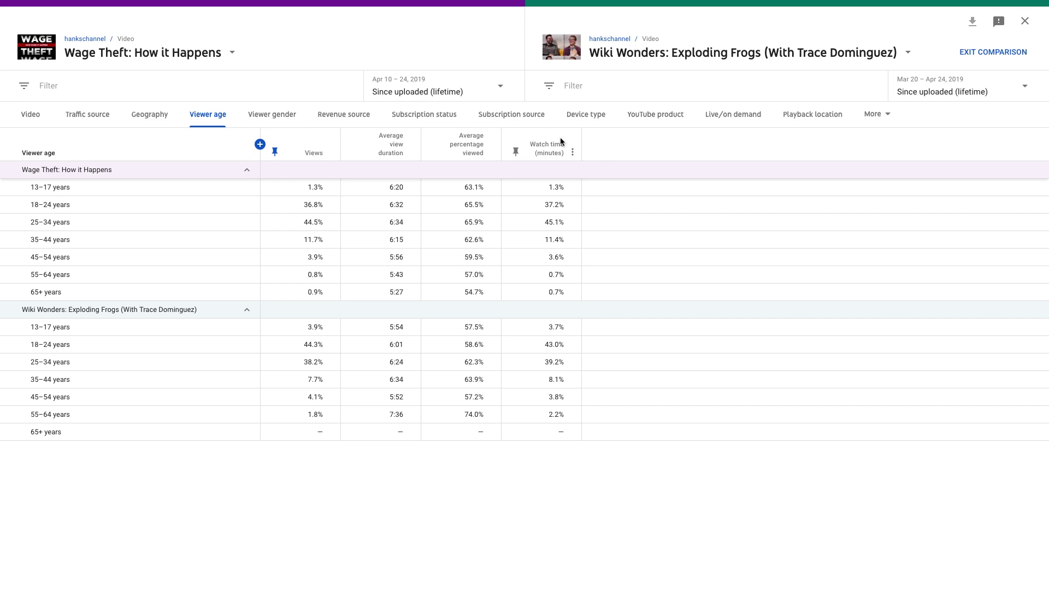
Step: Compare the two videos' subscribers by Subscription source, examining the Subscriptions feed and YouTube watch page figures
{"action": "left_click", "coordinate": [523, 115]}
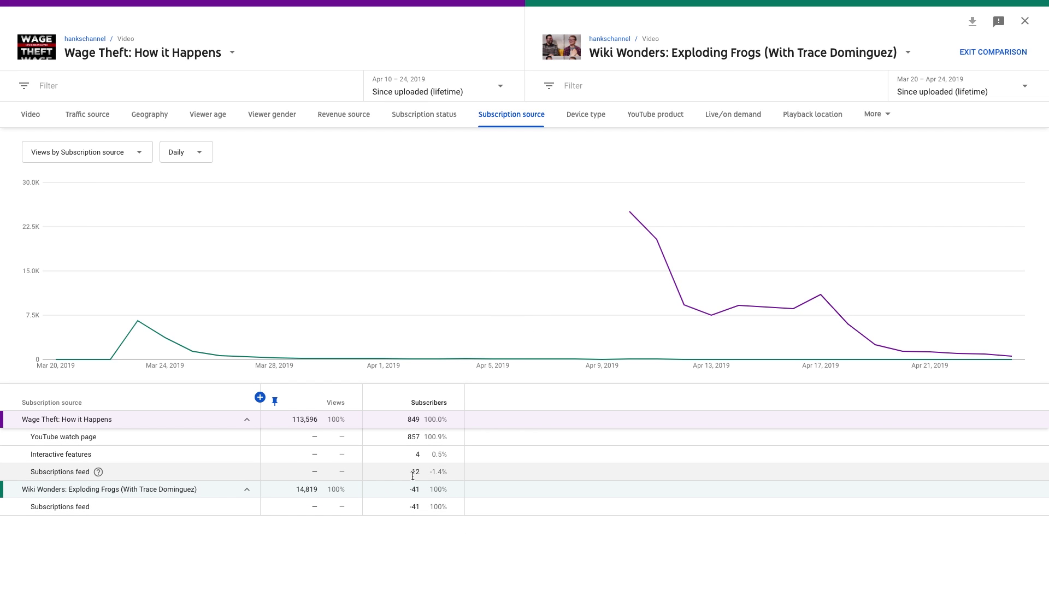
{"action": "left_click_drag", "start_coordinate": [410, 507], "coordinate": [447, 508]}
{"action": "left_click", "coordinate": [446, 509]}
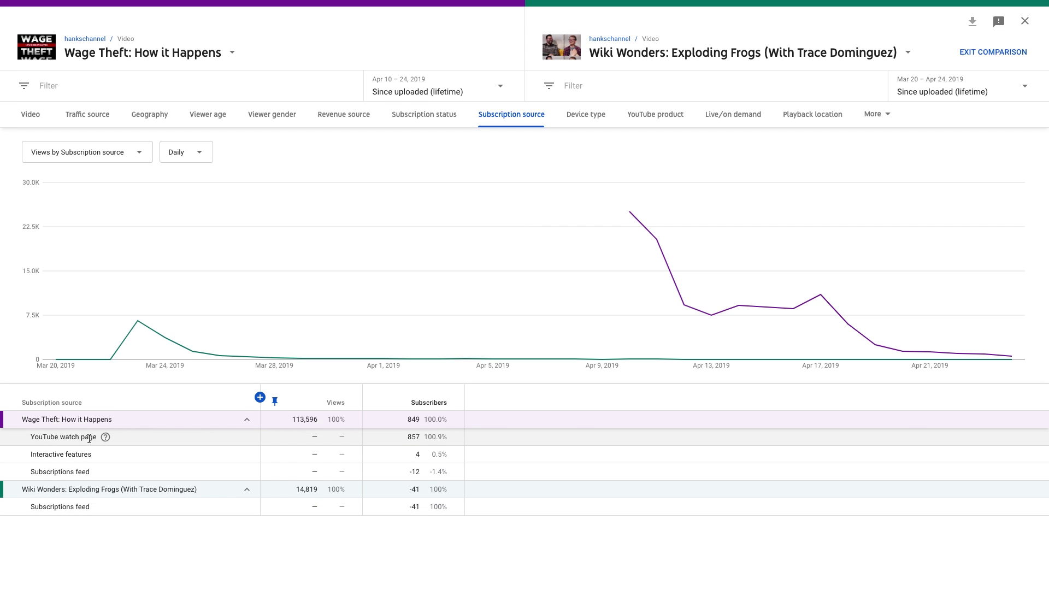
{"action": "left_click_drag", "start_coordinate": [414, 437], "coordinate": [418, 435]}
{"action": "left_click", "coordinate": [419, 436]}
Step: Pin the Subscribers column and compare both videos' daily impressions click-through rate by traffic source
{"action": "left_click", "coordinate": [377, 403]}
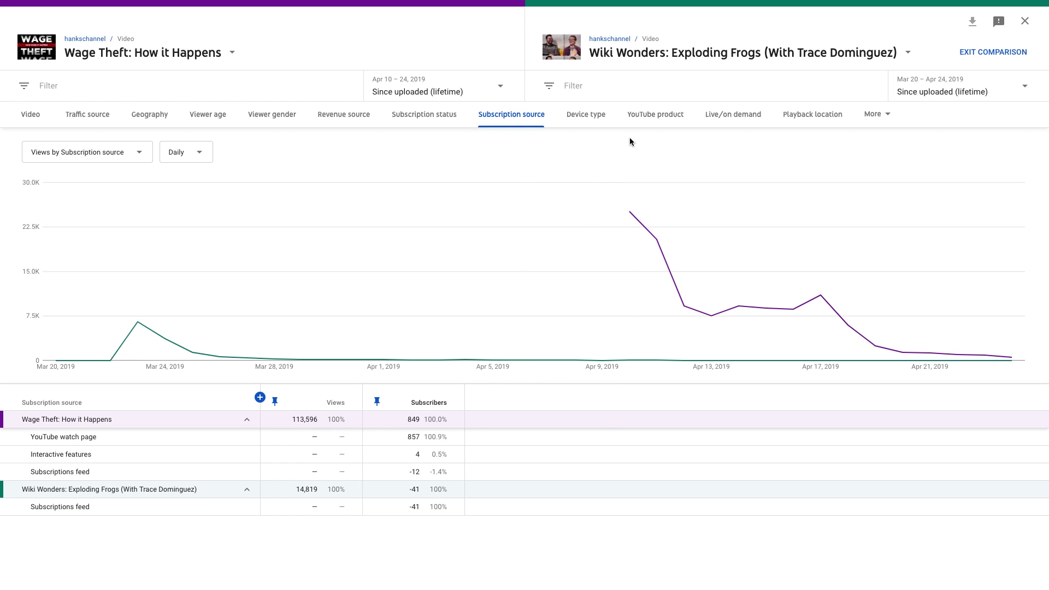
{"action": "left_click", "coordinate": [87, 114]}
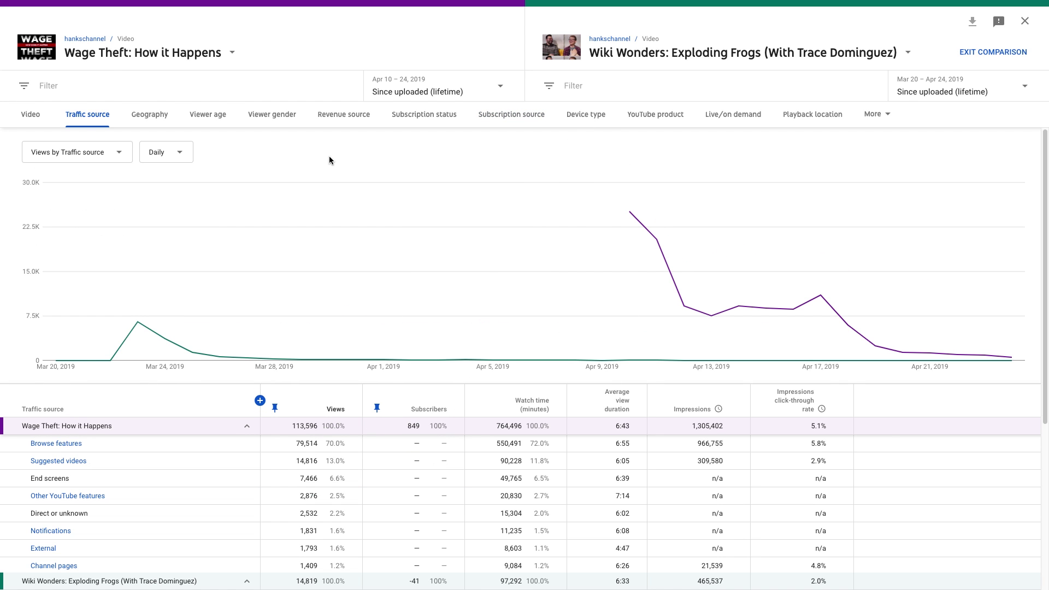
{"action": "left_click", "coordinate": [100, 151]}
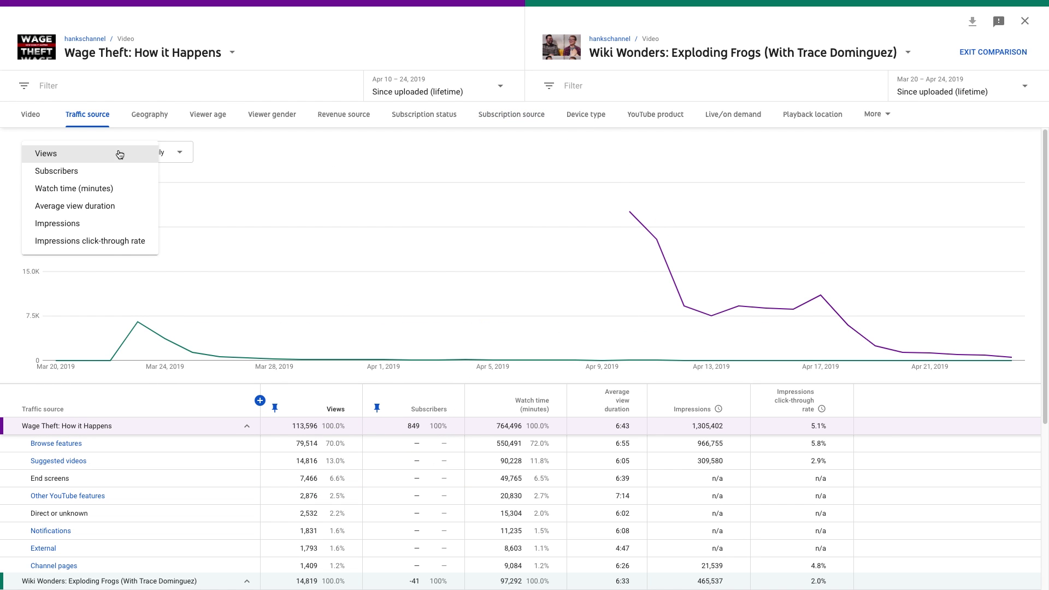
{"action": "left_click", "coordinate": [112, 247]}
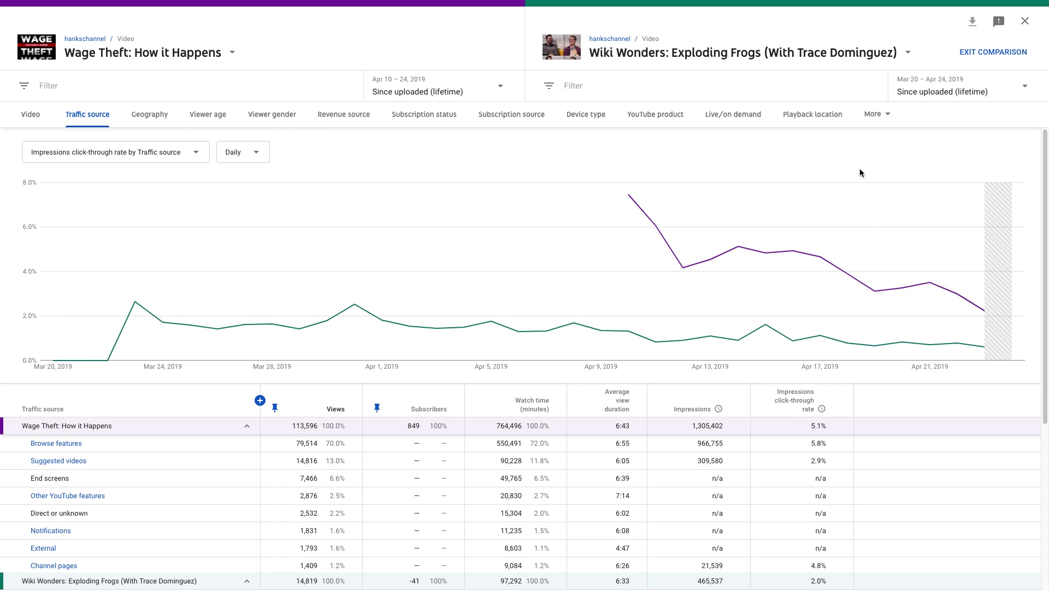
Step: Exit the comparison and show the hankschannel traffic source report for the last 365 days
{"action": "left_click", "coordinate": [1004, 57]}
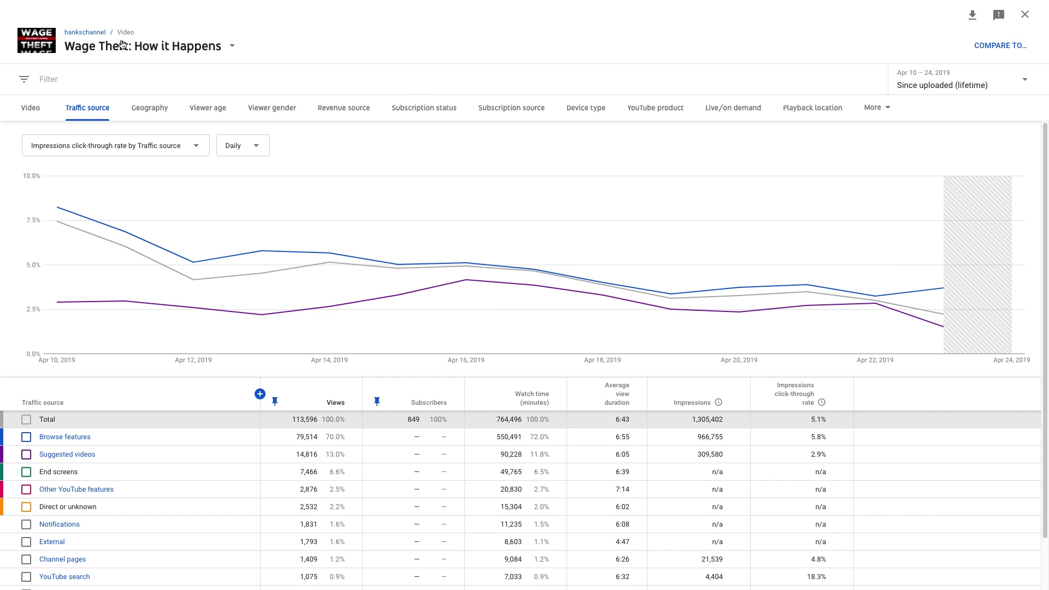
{"action": "left_click", "coordinate": [88, 32]}
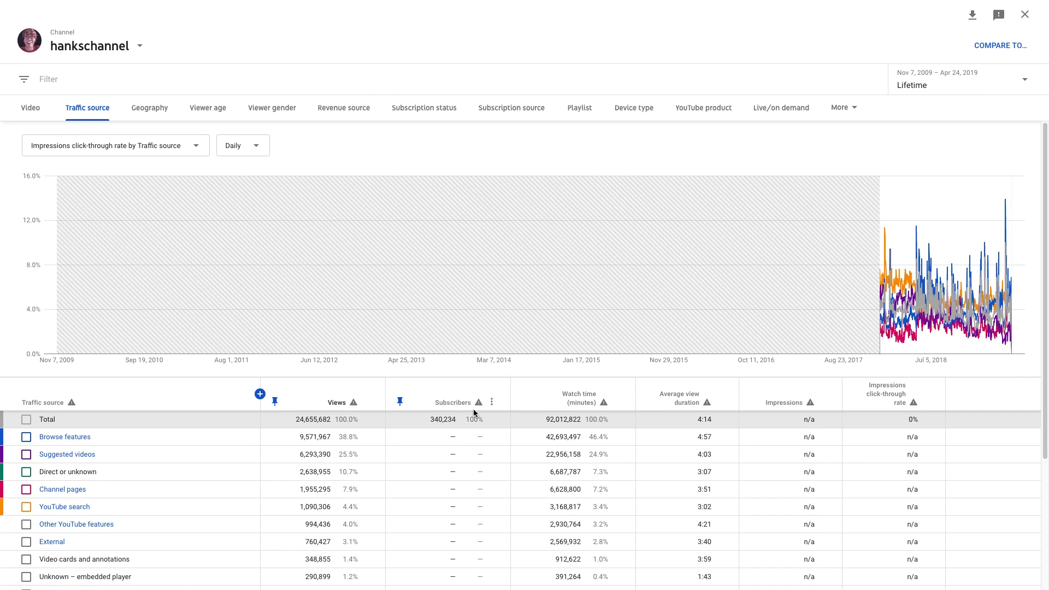
{"action": "mouse_move", "coordinate": [474, 411]}
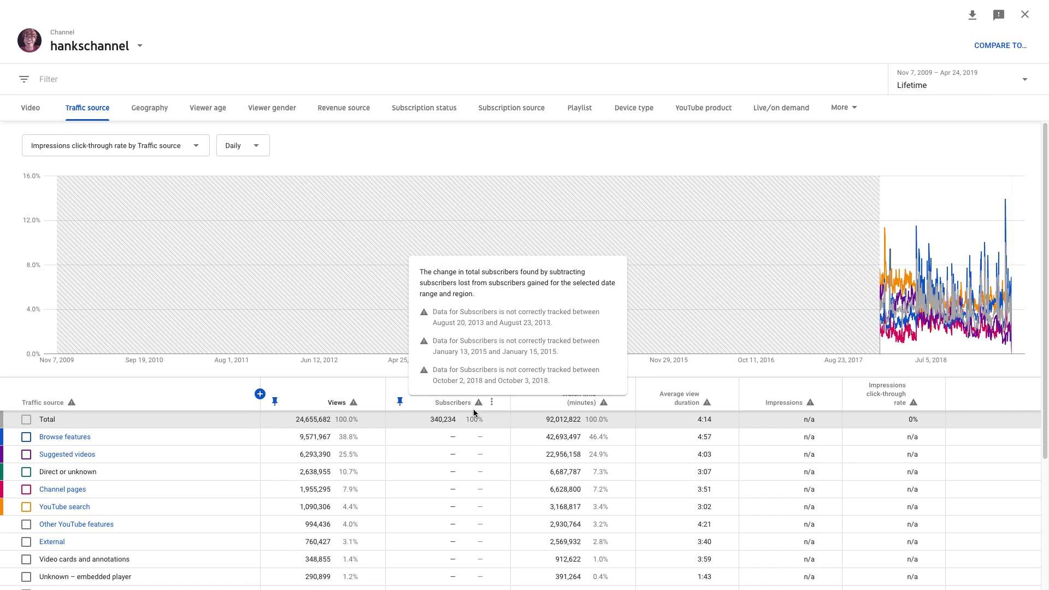
{"action": "left_click", "coordinate": [1025, 85]}
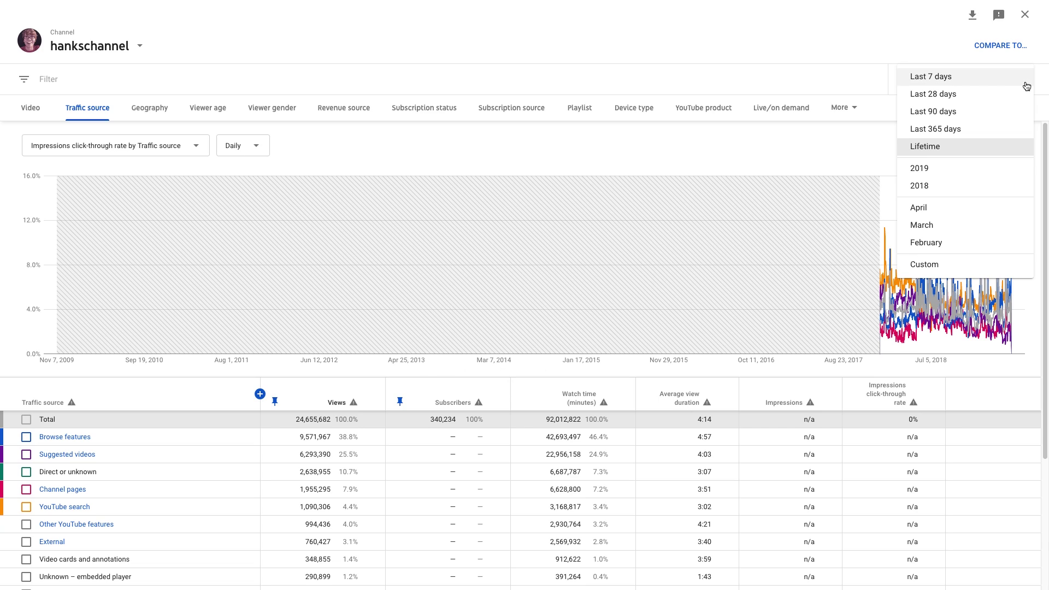
{"action": "left_click", "coordinate": [962, 129]}
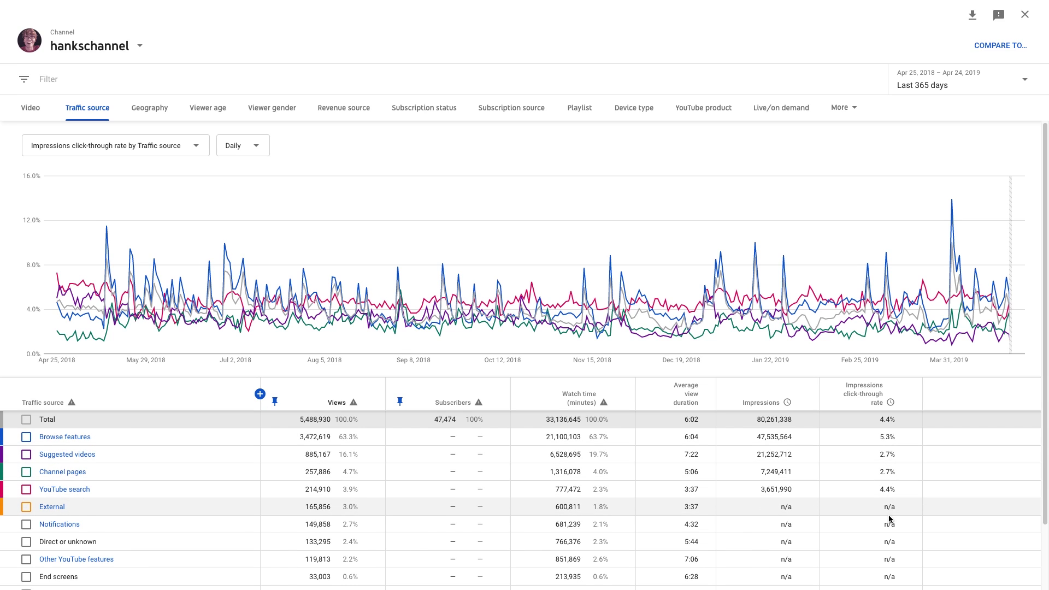
Step: Switch the channel's click-through rate graph to weekly intervals and back to daily
{"action": "left_click", "coordinate": [256, 146]}
{"action": "left_click", "coordinate": [256, 162]}
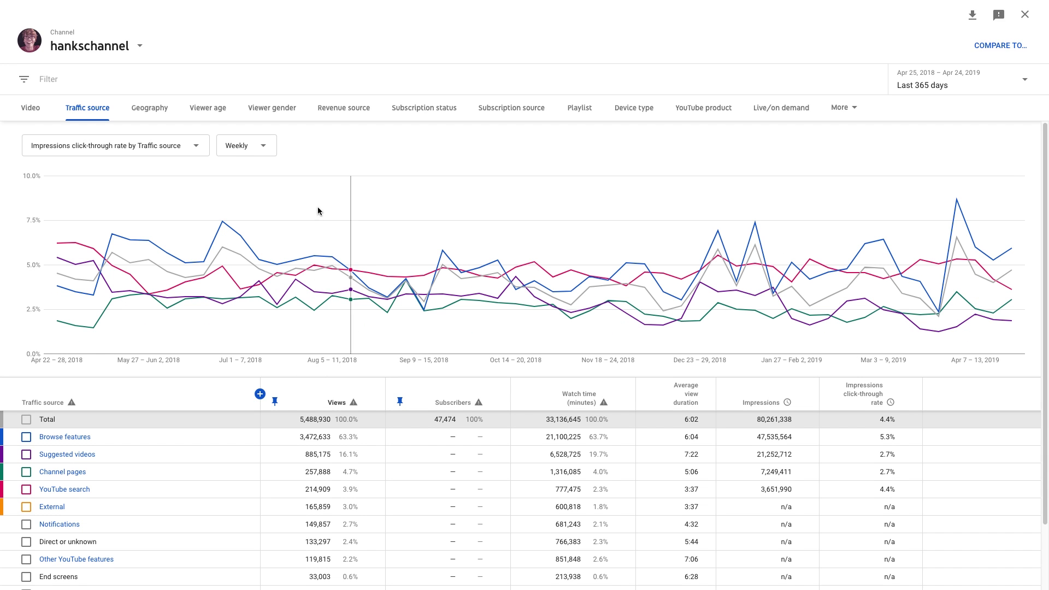
{"action": "left_click", "coordinate": [267, 144]}
{"action": "left_click", "coordinate": [241, 146]}
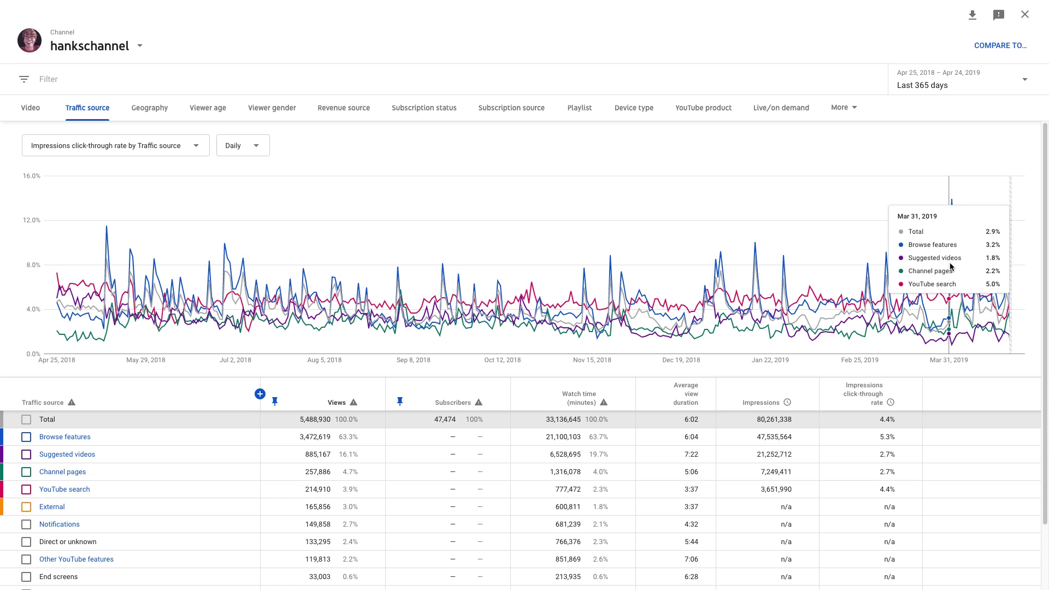
Step: Open the Browse features breakdown and compare the click-through rates of Home and Subscriptions, plotted separately and together
{"action": "left_click", "coordinate": [64, 438]}
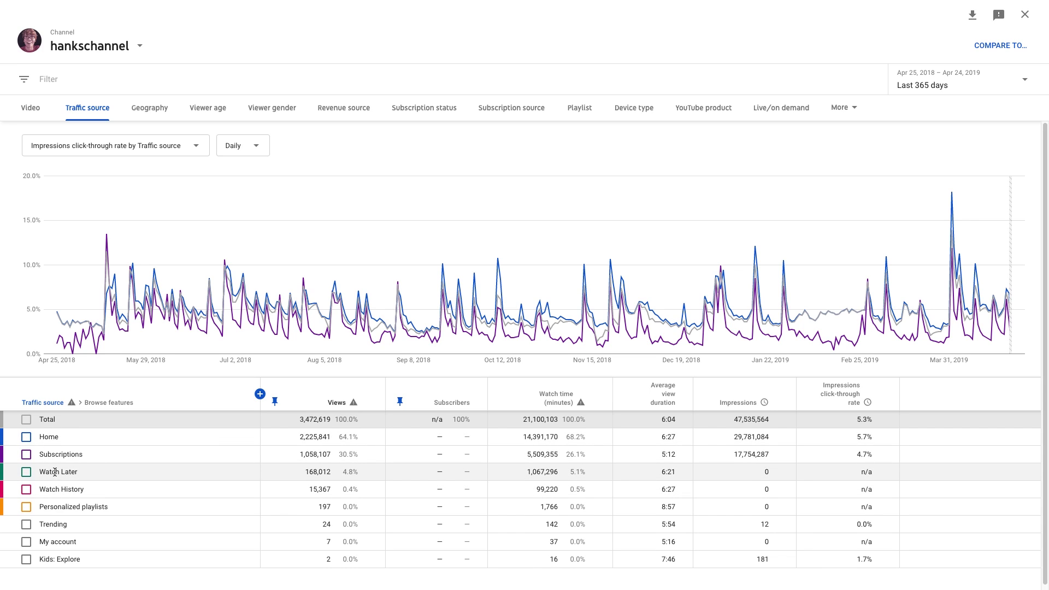
{"action": "left_click", "coordinate": [27, 455]}
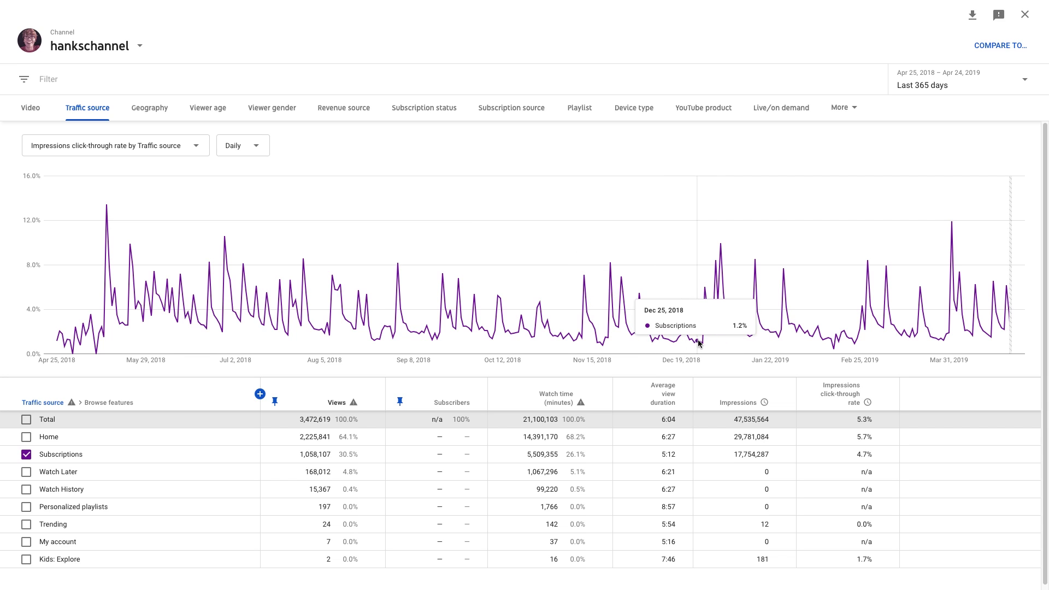
{"action": "left_click", "coordinate": [26, 437]}
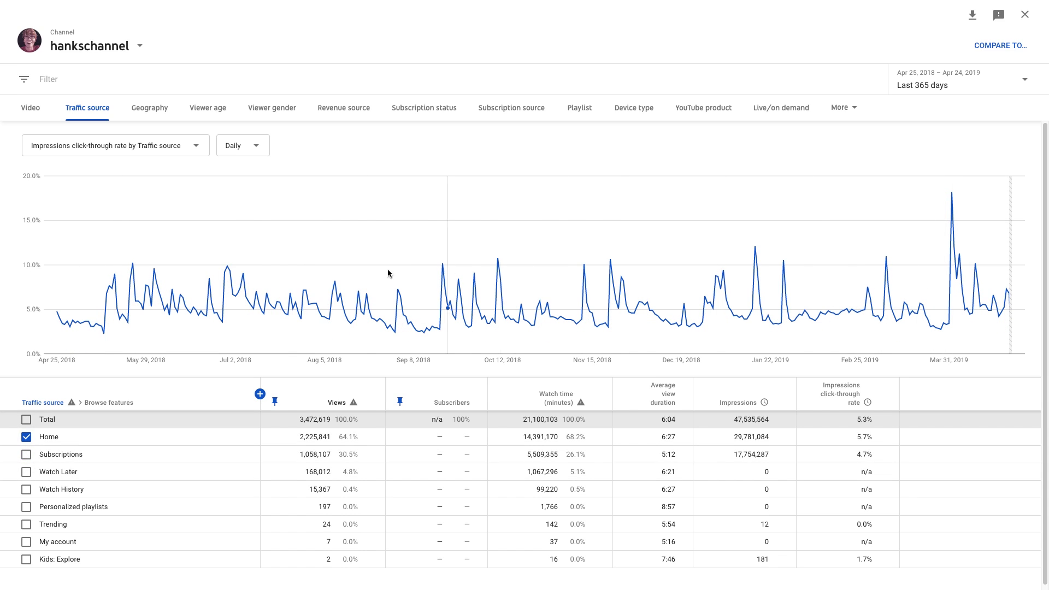
{"action": "mouse_move", "coordinate": [903, 270]}
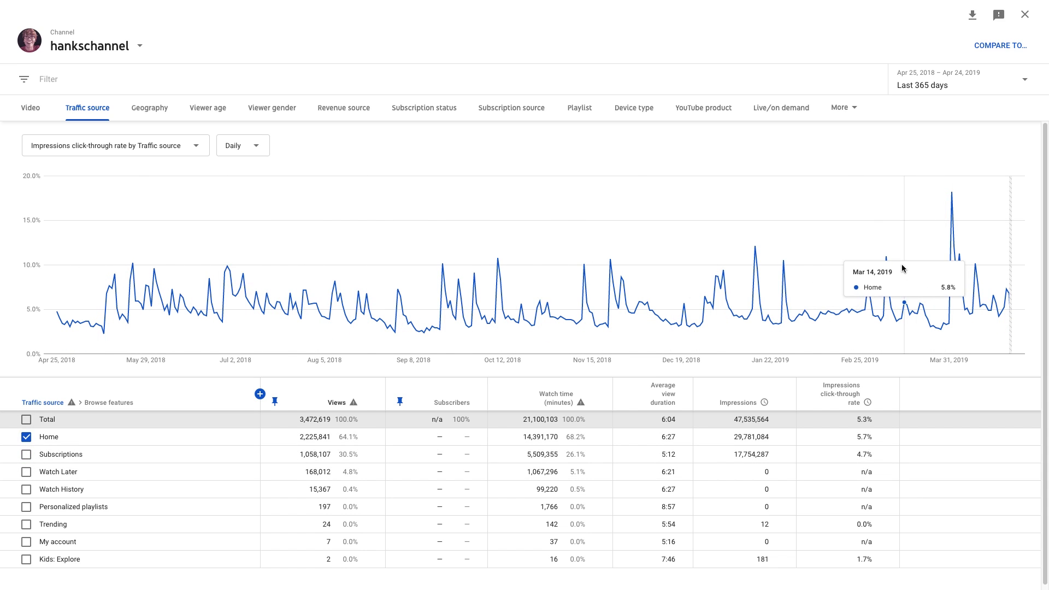
{"action": "left_click", "coordinate": [25, 454]}
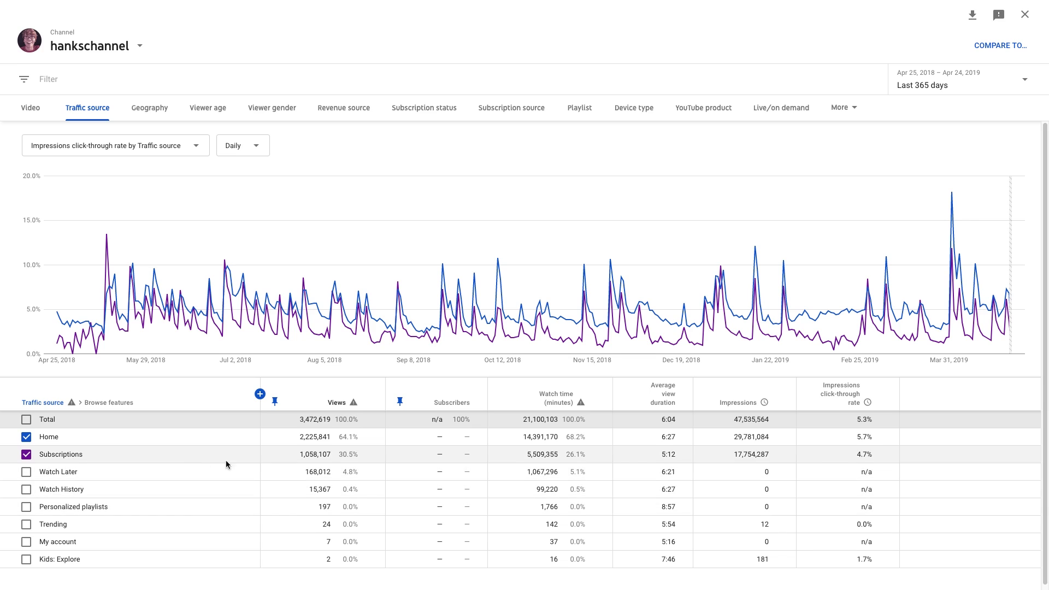
{"action": "left_click_drag", "start_coordinate": [856, 435], "coordinate": [883, 455]}
{"action": "left_click", "coordinate": [883, 456]}
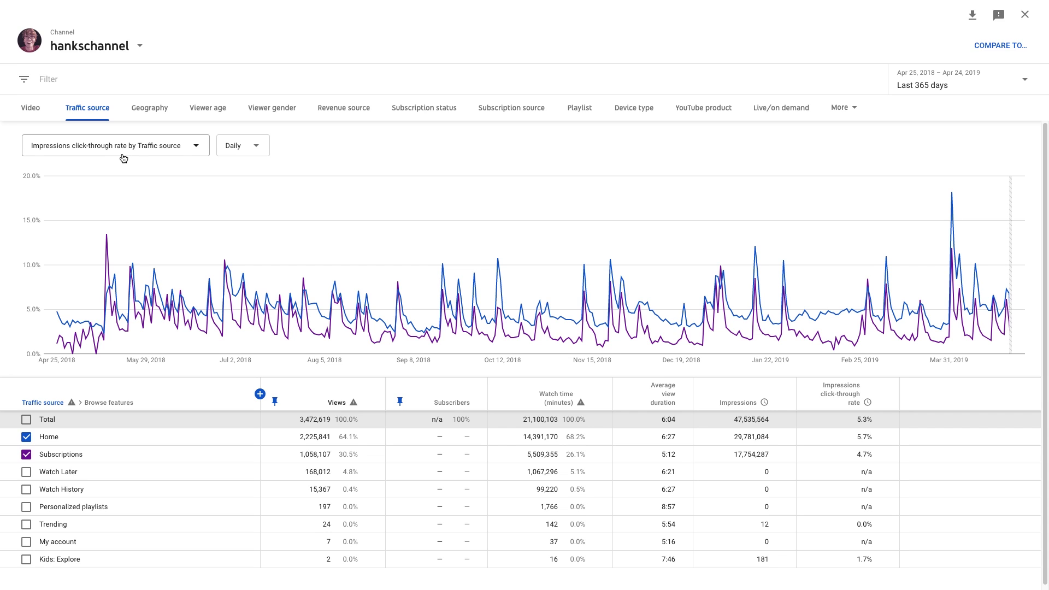
Step: Break the channel report down by video and inspect the daily views graph
{"action": "left_click", "coordinate": [98, 147]}
{"action": "left_click", "coordinate": [101, 147]}
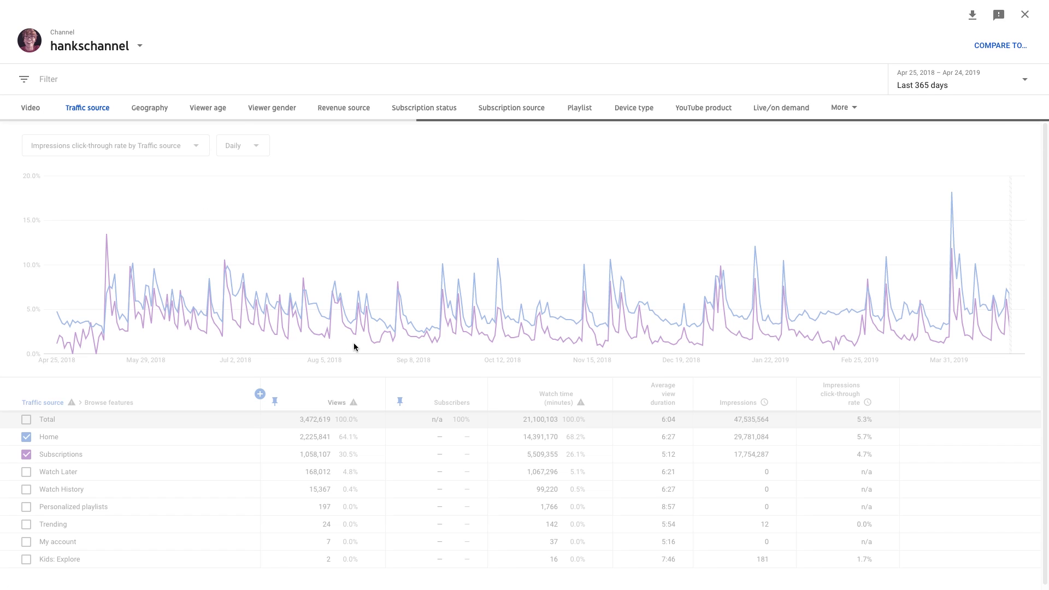
{"action": "mouse_move", "coordinate": [354, 347]}
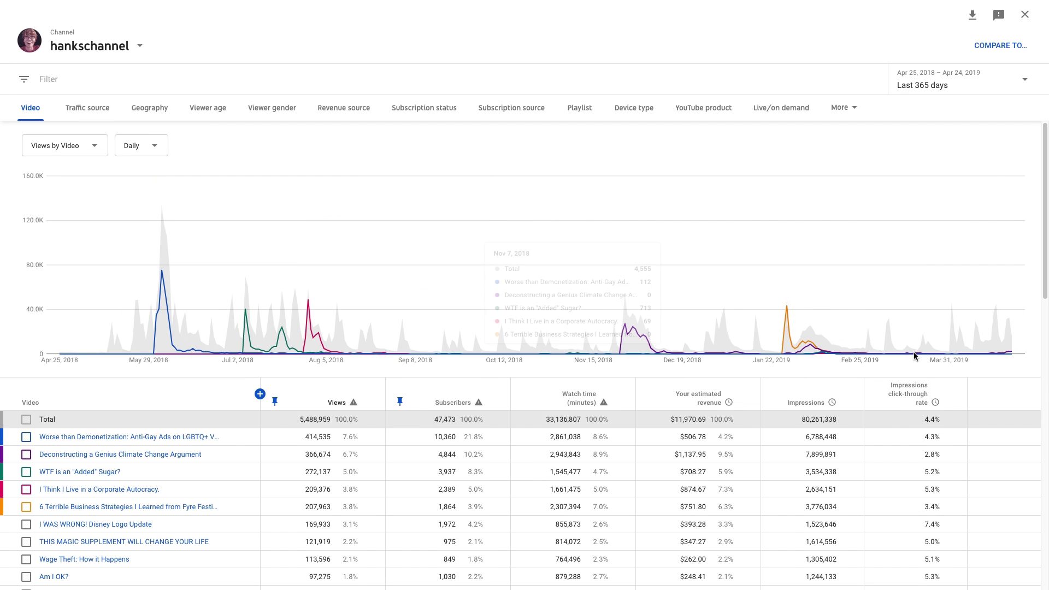
{"action": "mouse_move", "coordinate": [915, 355]}
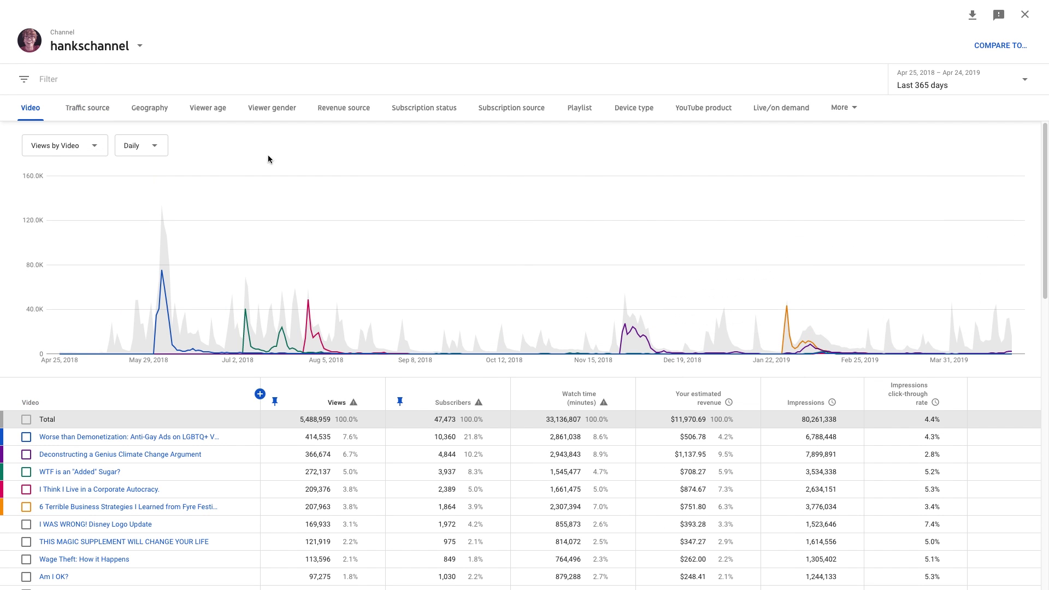
Step: Plot the nine most-viewed videos, from Worse than Demonetization through Am I OK?, on the daily views graph
{"action": "left_click", "coordinate": [26, 437]}
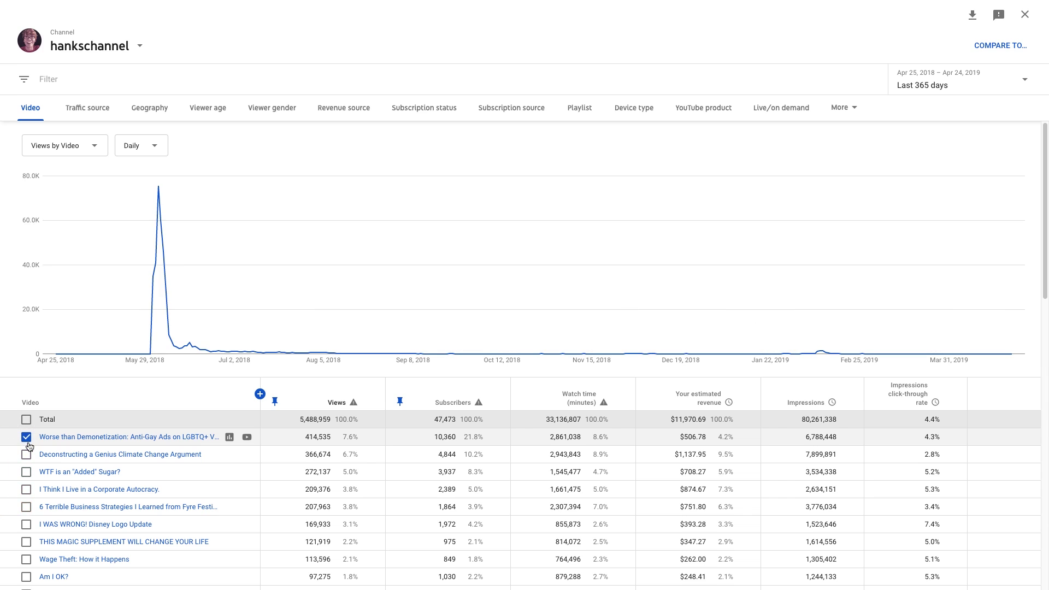
{"action": "left_click", "coordinate": [26, 437]}
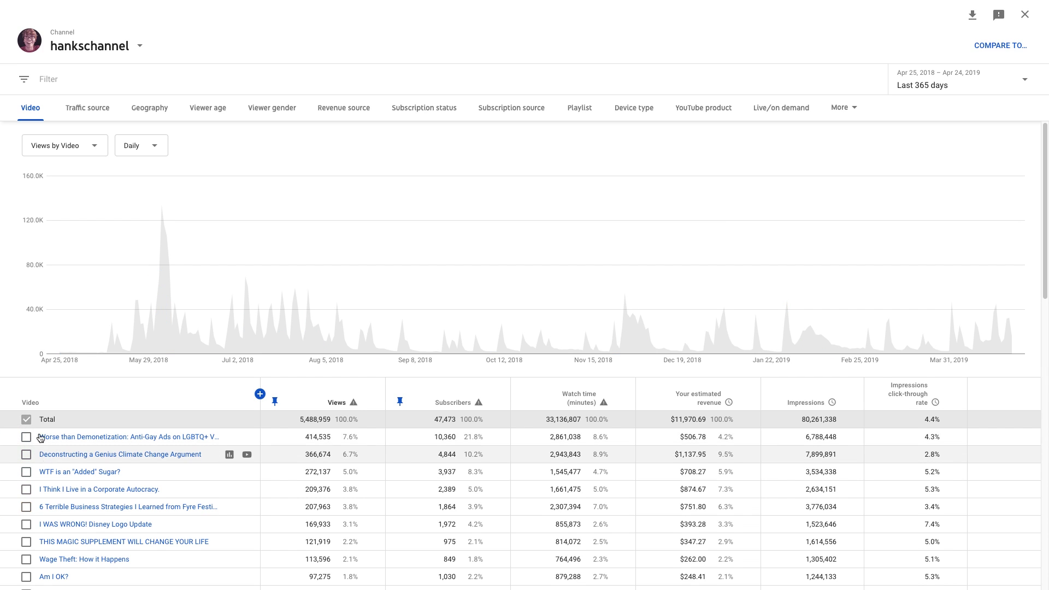
{"action": "left_click", "coordinate": [26, 438]}
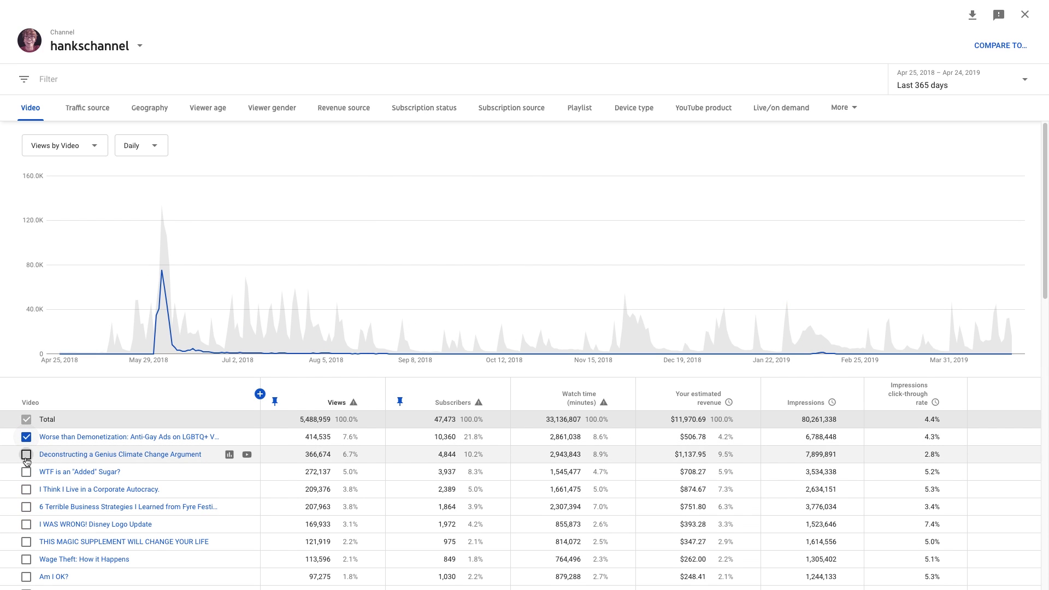
{"action": "left_click", "coordinate": [26, 455]}
{"action": "left_click", "coordinate": [26, 506]}
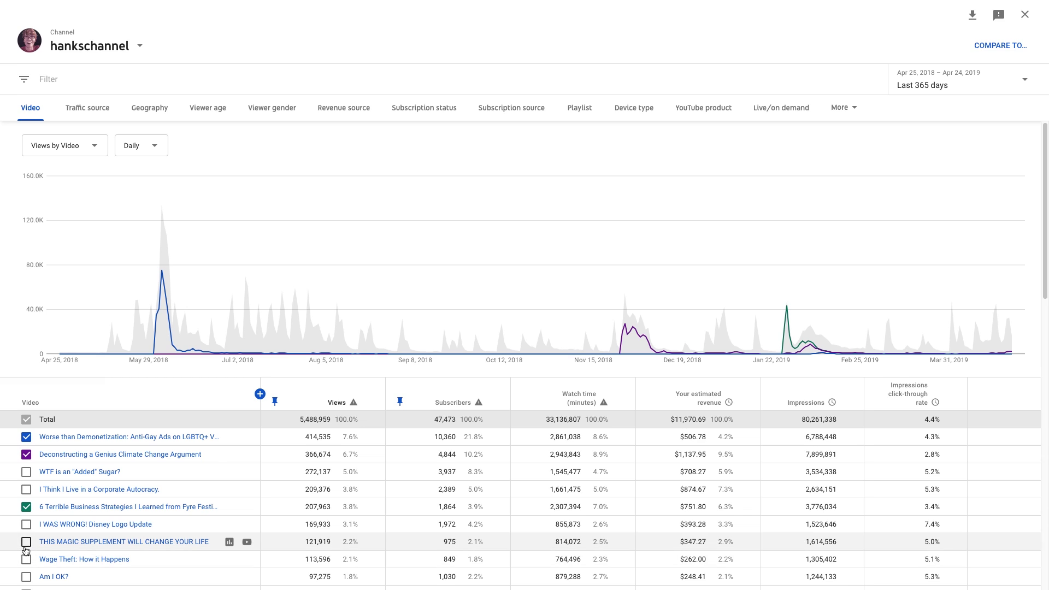
{"action": "left_click", "coordinate": [26, 541]}
{"action": "left_click", "coordinate": [27, 560]}
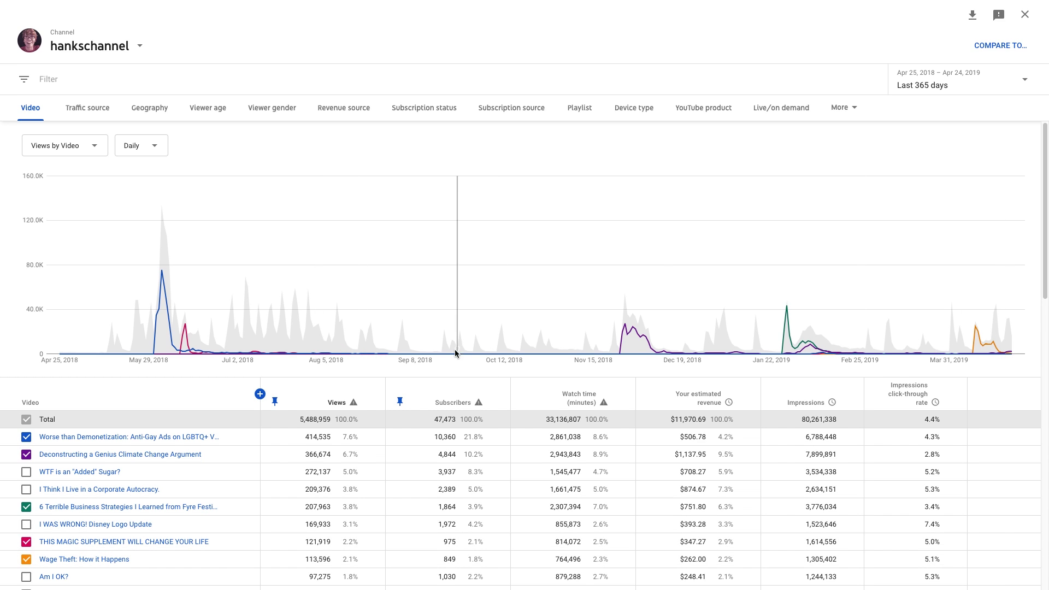
{"action": "scroll", "coordinate": [194, 551], "scroll_direction": "down", "scroll_amount": 1}
{"action": "left_click", "coordinate": [26, 509]}
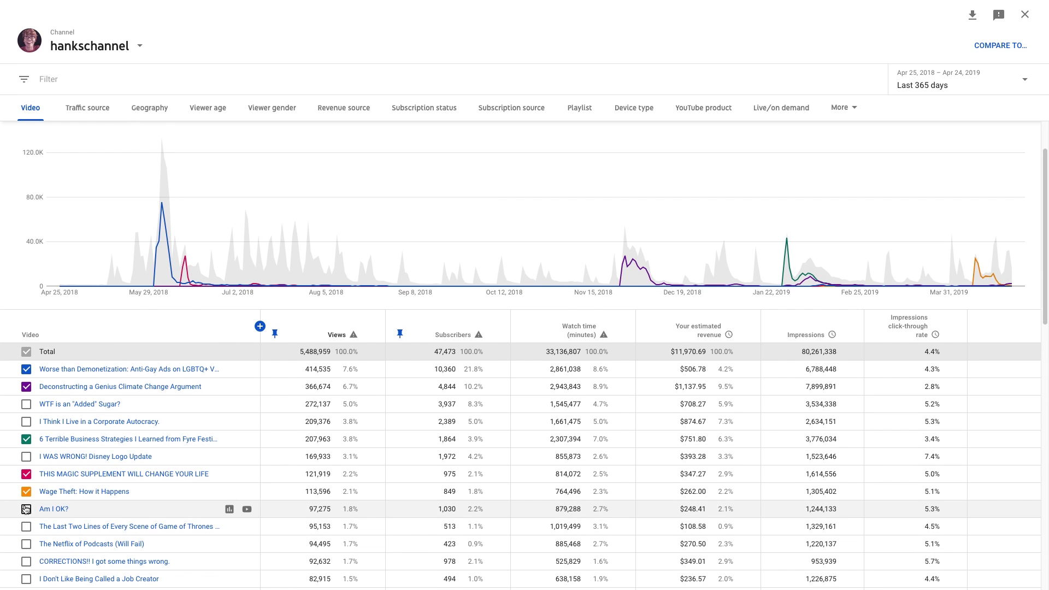
{"action": "left_click", "coordinate": [27, 457]}
{"action": "left_click", "coordinate": [27, 421]}
{"action": "left_click", "coordinate": [27, 405]}
{"action": "scroll", "coordinate": [824, 338], "scroll_direction": "up", "scroll_amount": 1}
{"action": "scroll", "coordinate": [824, 334], "scroll_direction": "down", "scroll_amount": 5}
{"action": "scroll", "coordinate": [824, 335], "scroll_direction": "up", "scroll_amount": 5}
Step: Graph impressions click-through rate by video and clear the individual video selections so only the channel total is plotted
{"action": "left_click", "coordinate": [93, 146]}
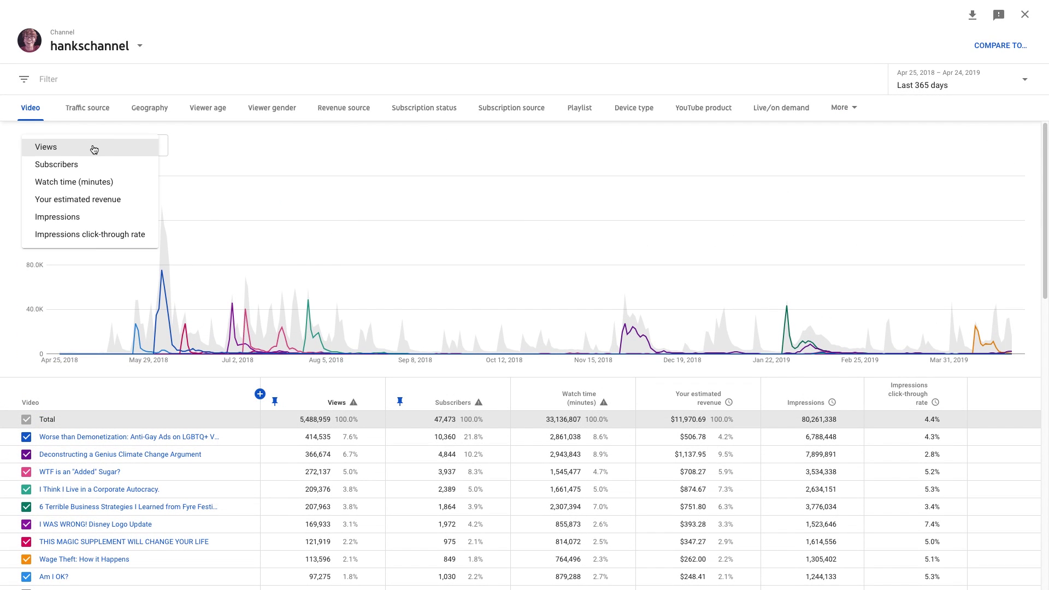
{"action": "left_click", "coordinate": [124, 236]}
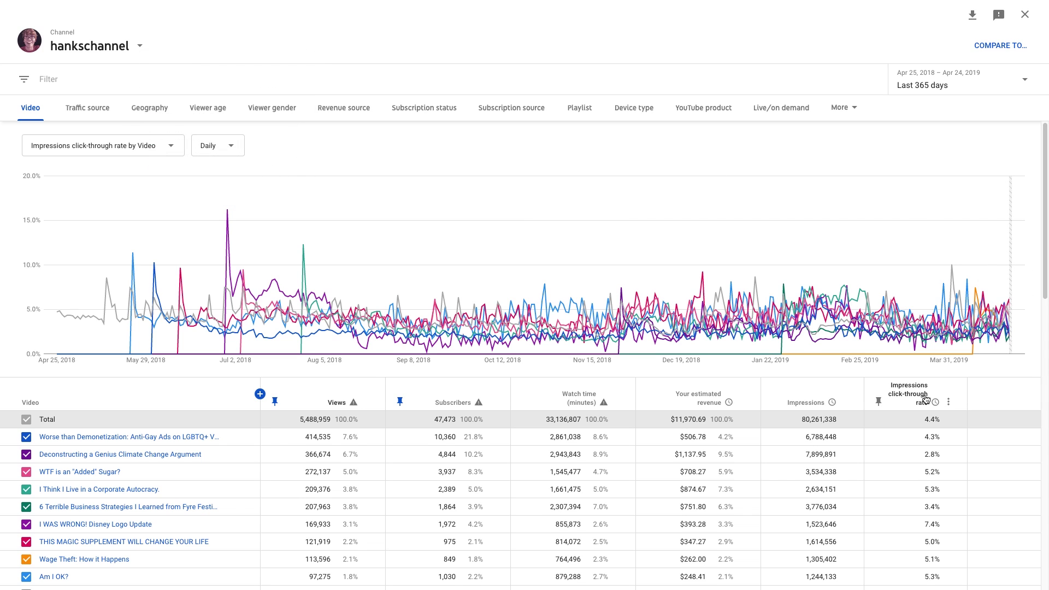
{"action": "mouse_move", "coordinate": [910, 397]}
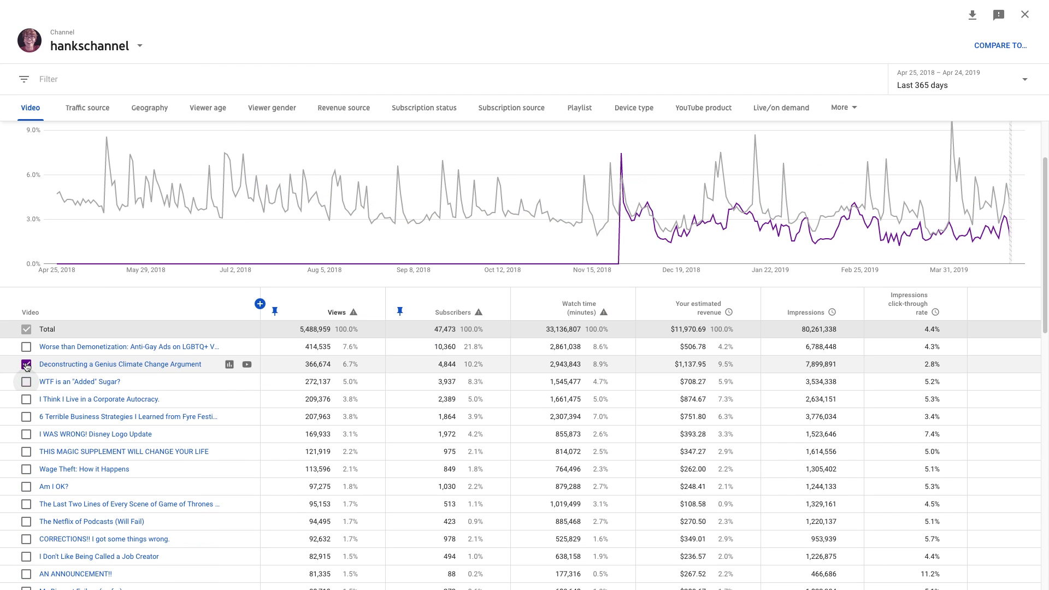
{"action": "left_click", "coordinate": [26, 364]}
{"action": "scroll", "coordinate": [269, 421], "scroll_direction": "up", "scroll_amount": 2}
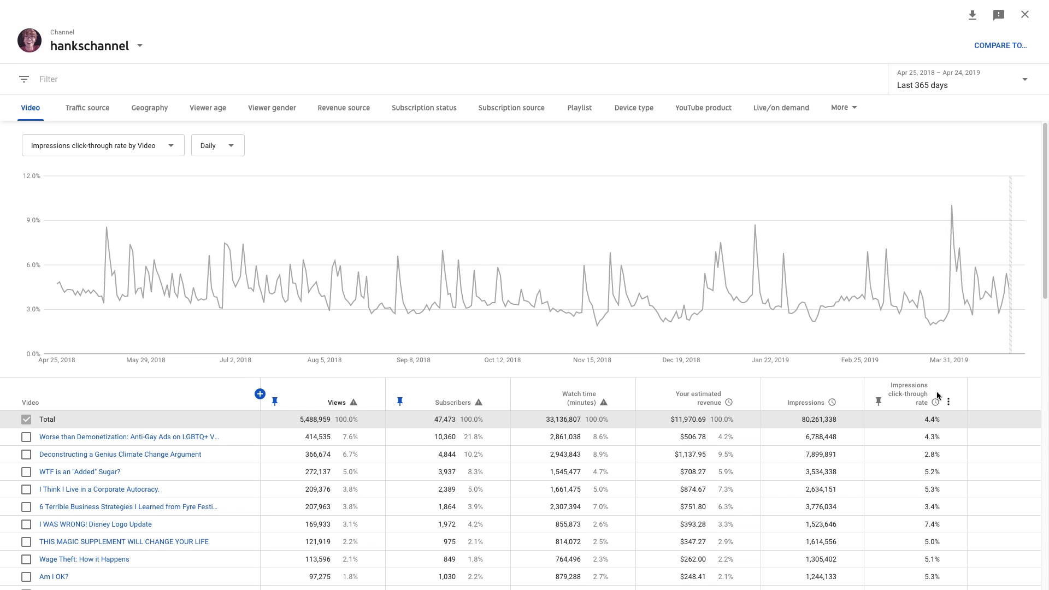
Step: Sort the videos by impressions click-through rate, highest first, and review the top-ranked videos, including AN ANNOUNCEMENT!!
{"action": "left_click", "coordinate": [914, 392]}
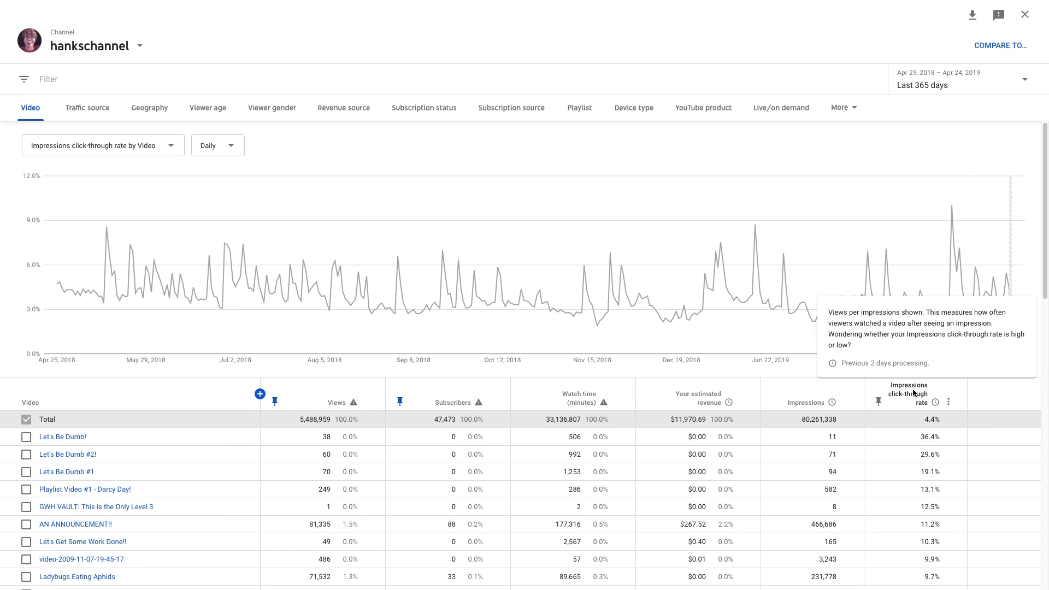
{"action": "scroll", "coordinate": [914, 393], "scroll_direction": "down", "scroll_amount": 1}
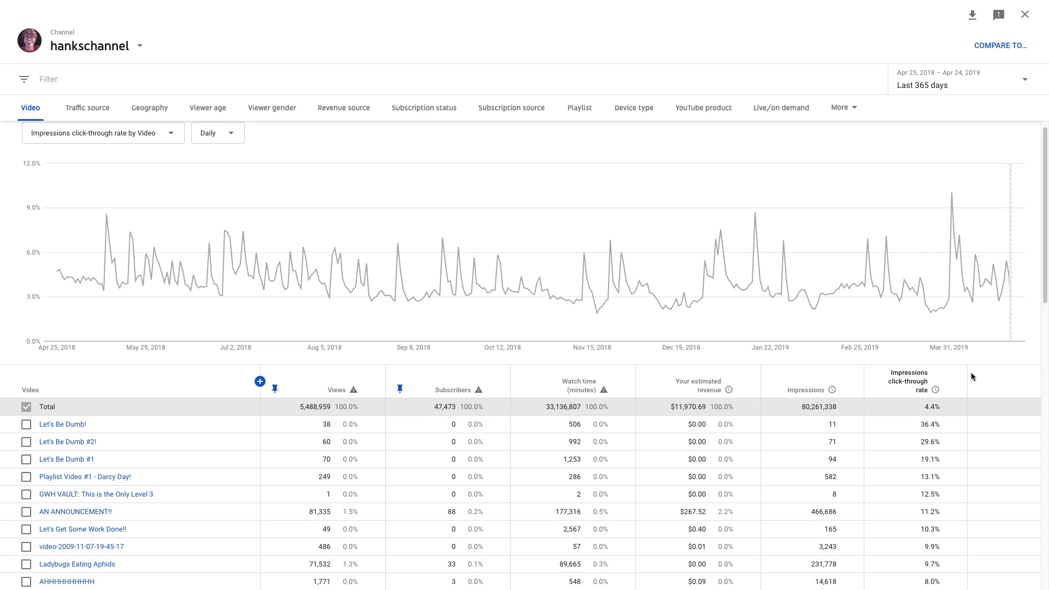
{"action": "scroll", "coordinate": [971, 375], "scroll_direction": "down", "scroll_amount": 1}
{"action": "mouse_move", "coordinate": [911, 395]}
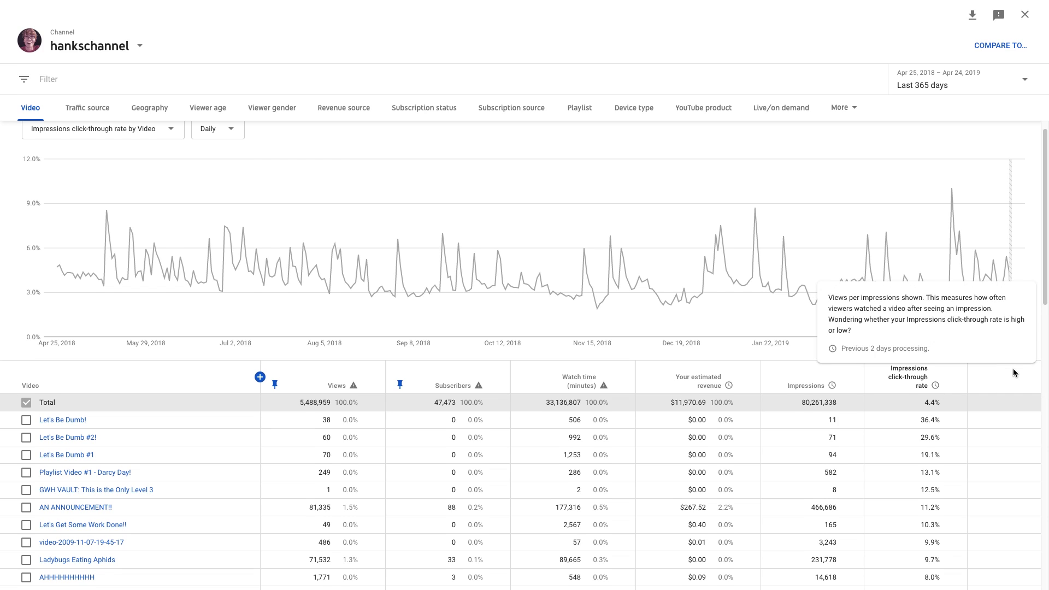
{"action": "scroll", "coordinate": [1013, 368], "scroll_direction": "down", "scroll_amount": 1}
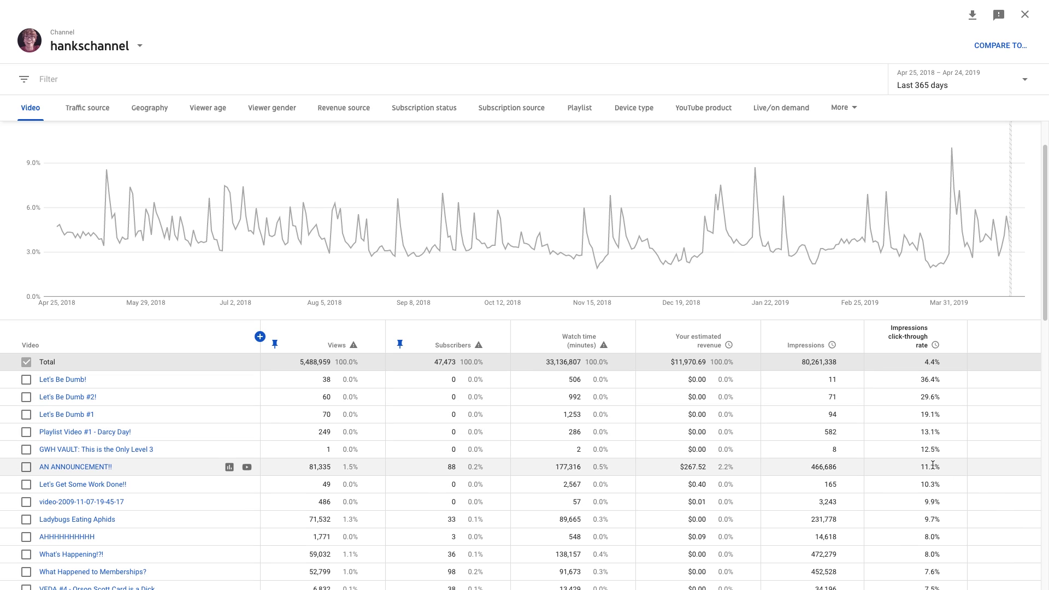
{"action": "scroll", "coordinate": [933, 464], "scroll_direction": "down", "scroll_amount": 2}
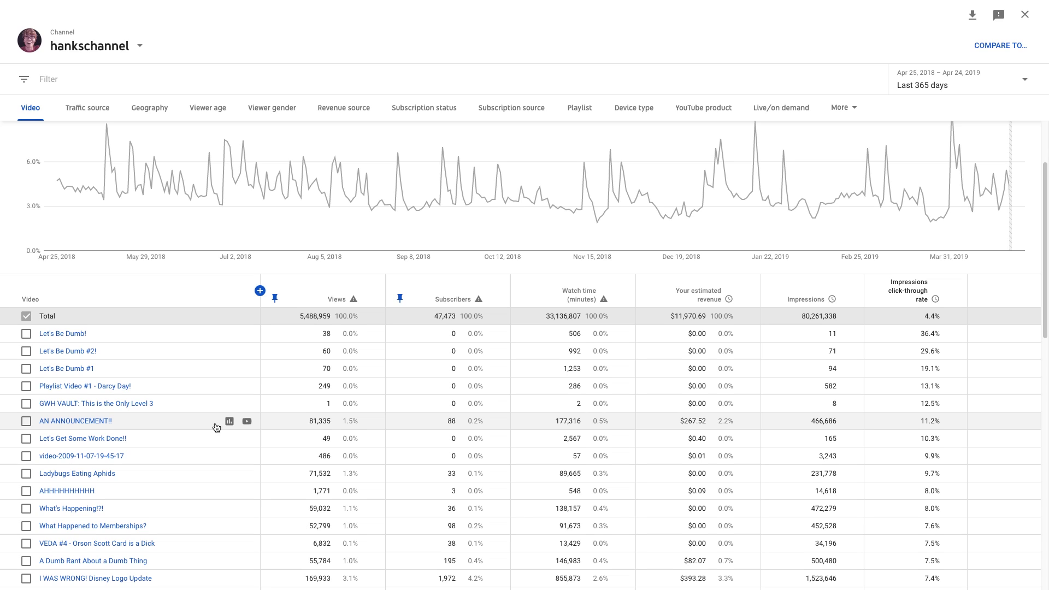
Step: Open the analytics for AN ANNOUNCEMENT!! and review its Reach viewers figures before expanding the detailed report
{"action": "left_click", "coordinate": [247, 421]}
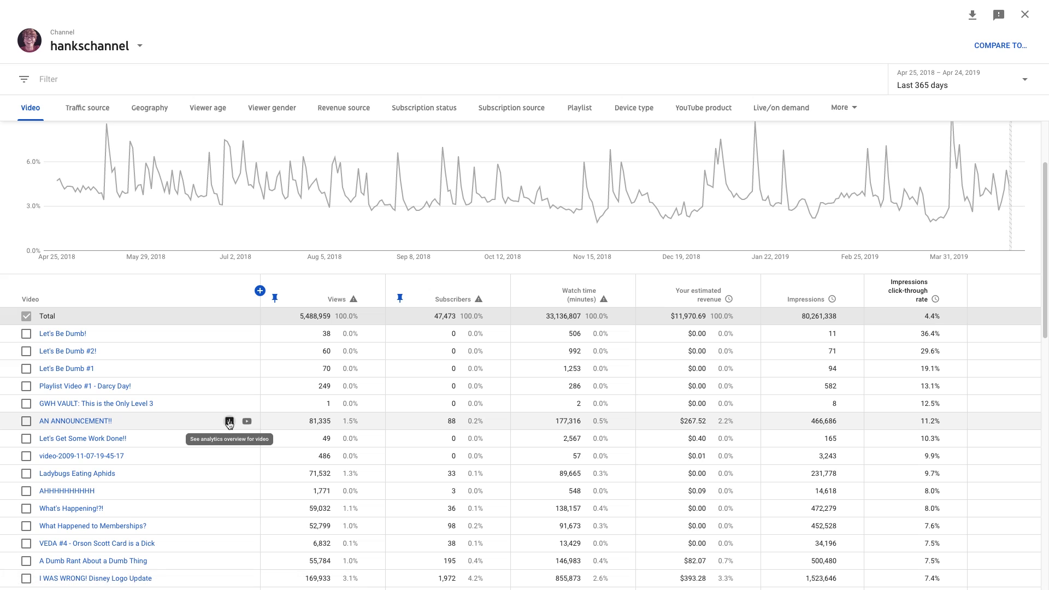
{"action": "left_click", "coordinate": [230, 421]}
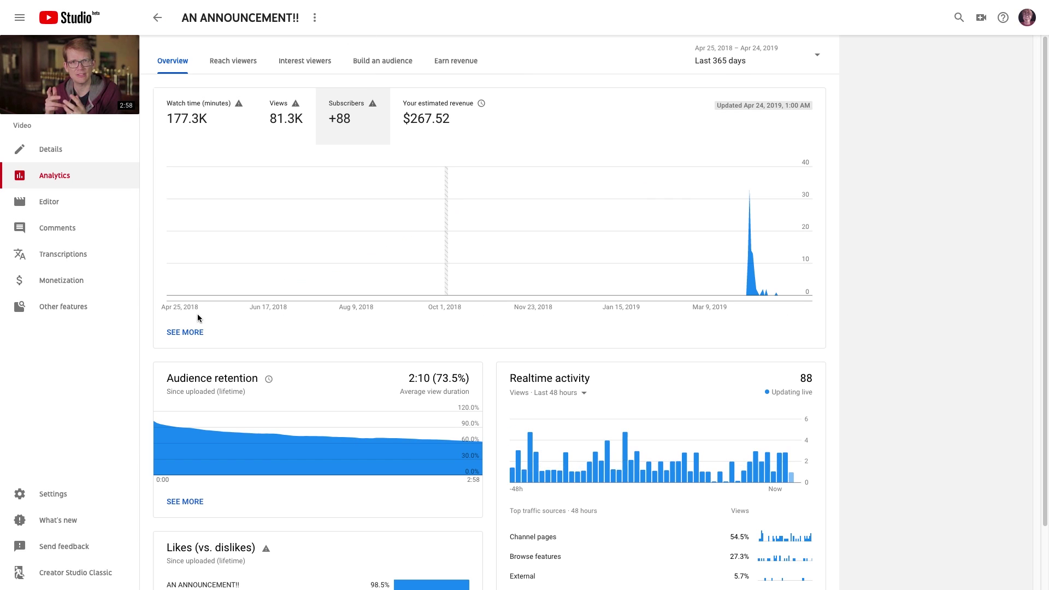
{"action": "left_click", "coordinate": [235, 63]}
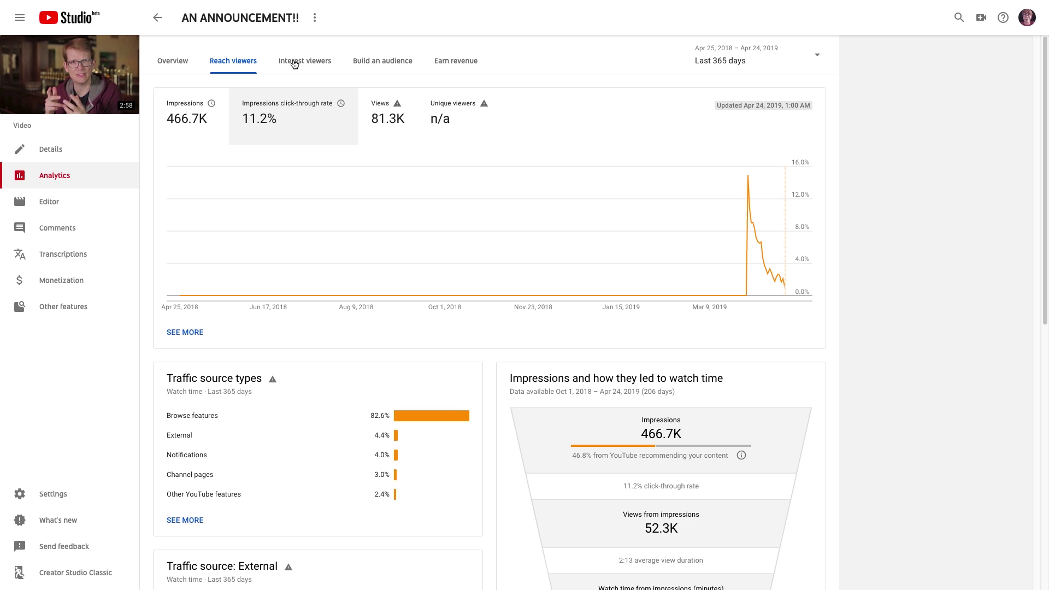
{"action": "left_click", "coordinate": [294, 62]}
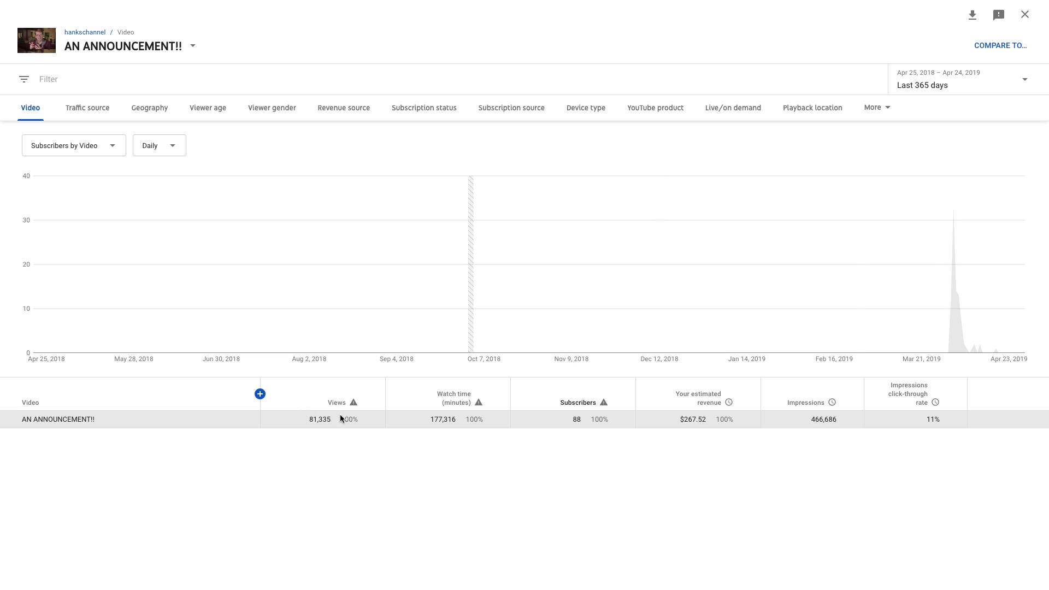
Step: Graph impressions click-through rate by traffic source for AN ANNOUNCEMENT!! and review each source's impressions and click-through rate
{"action": "mouse_move", "coordinate": [918, 391]}
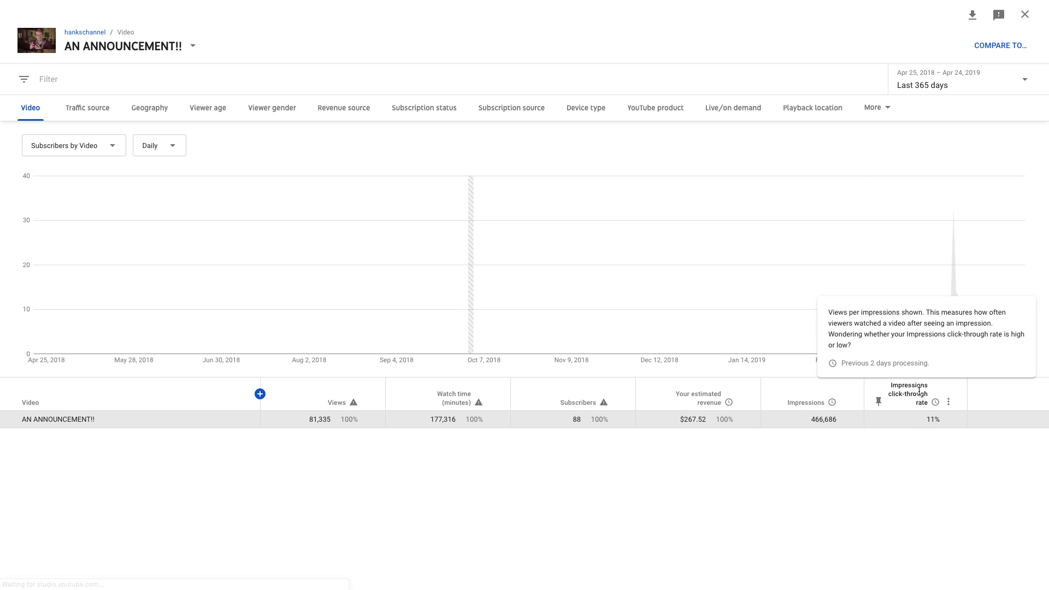
{"action": "left_click", "coordinate": [83, 145]}
{"action": "left_click", "coordinate": [84, 236]}
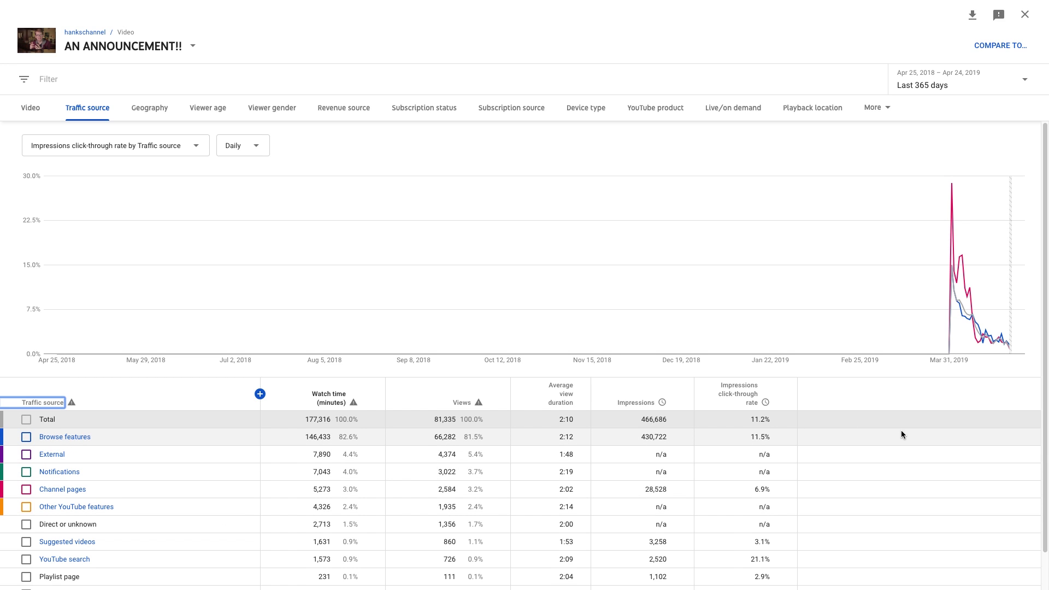
{"action": "double_click", "coordinate": [782, 434]}
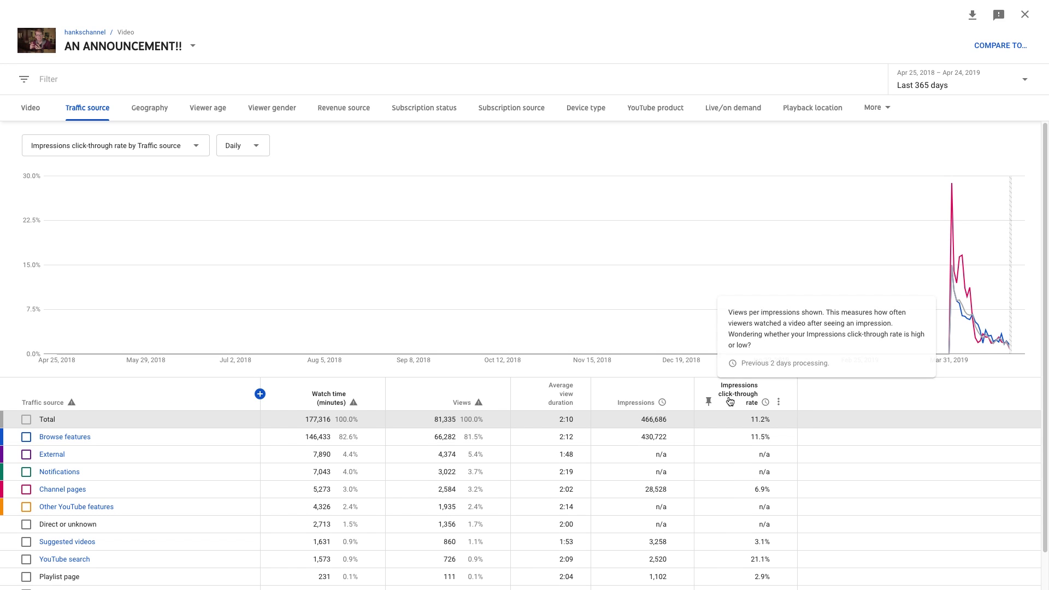
{"action": "scroll", "coordinate": [80, 541], "scroll_direction": "down", "scroll_amount": 1}
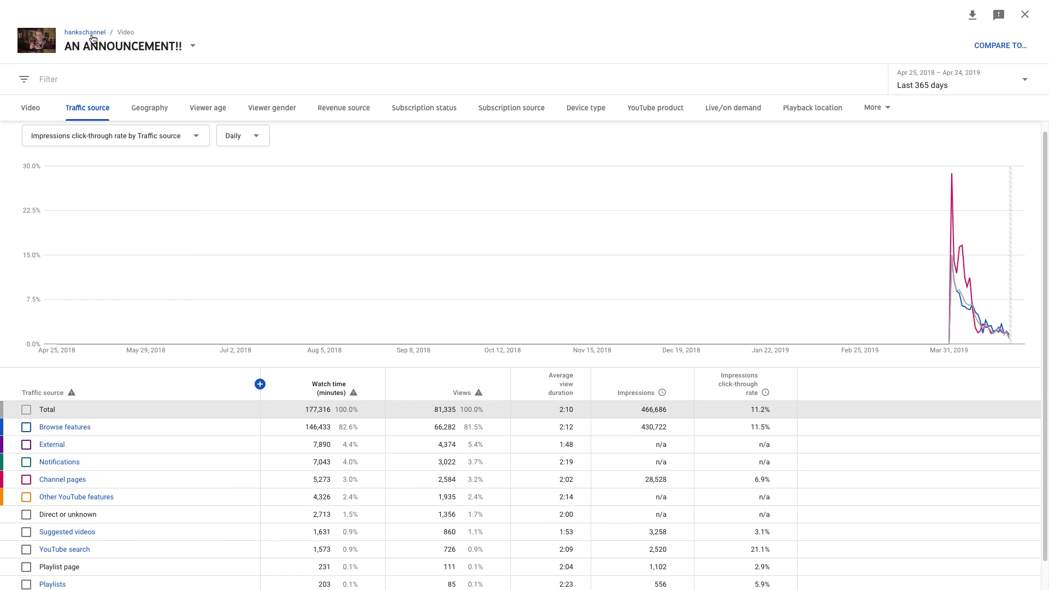
{"action": "scroll", "coordinate": [268, 483], "scroll_direction": "down", "scroll_amount": 1}
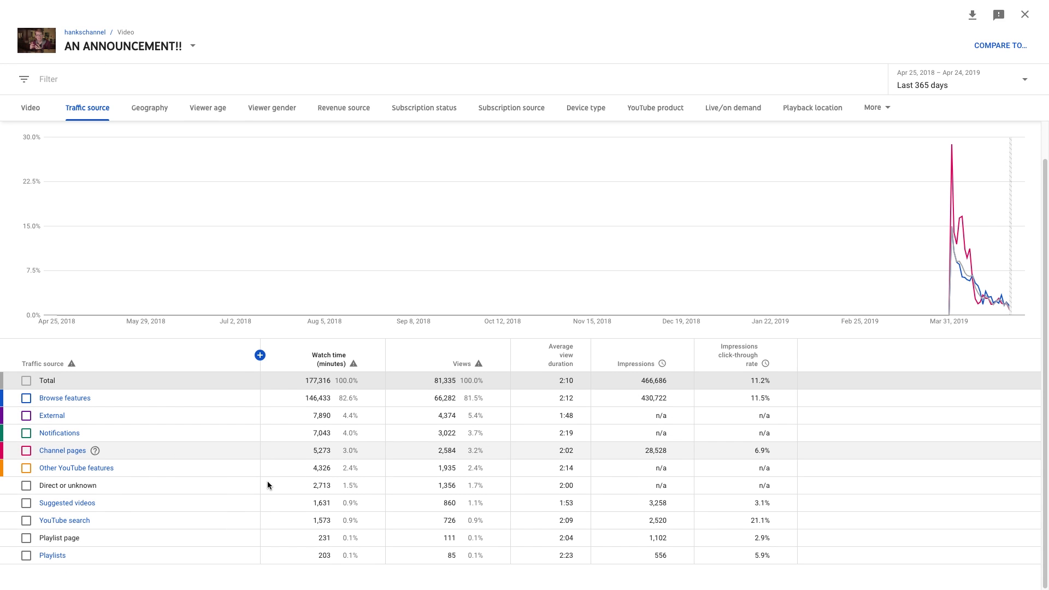
{"action": "scroll", "coordinate": [267, 482], "scroll_direction": "up", "scroll_amount": 1}
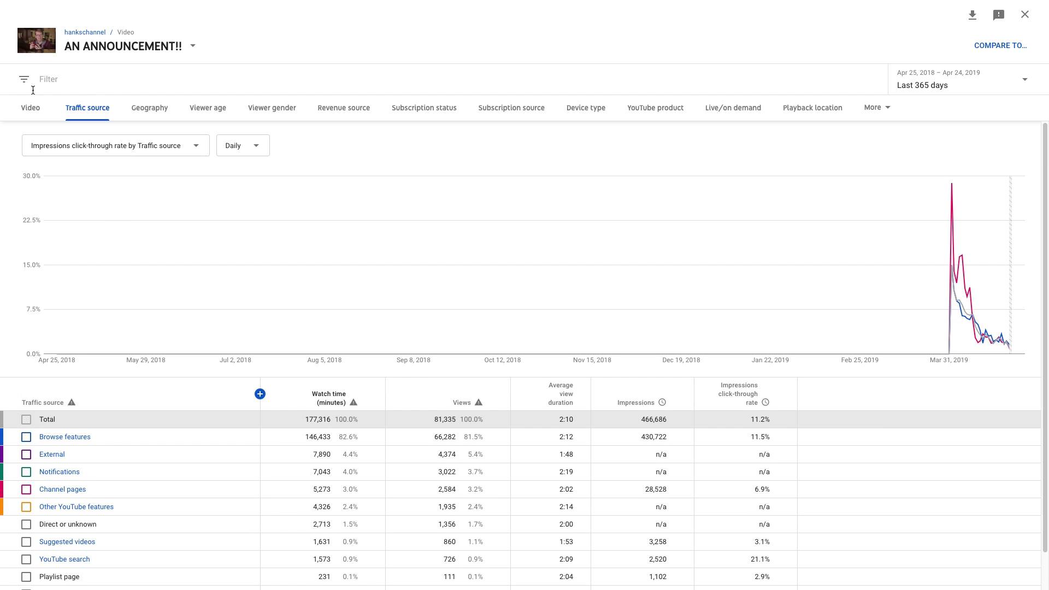
Step: Return to the channel-wide traffic source report and sort the sources by impressions click-through rate, highest first
{"action": "left_click", "coordinate": [70, 34]}
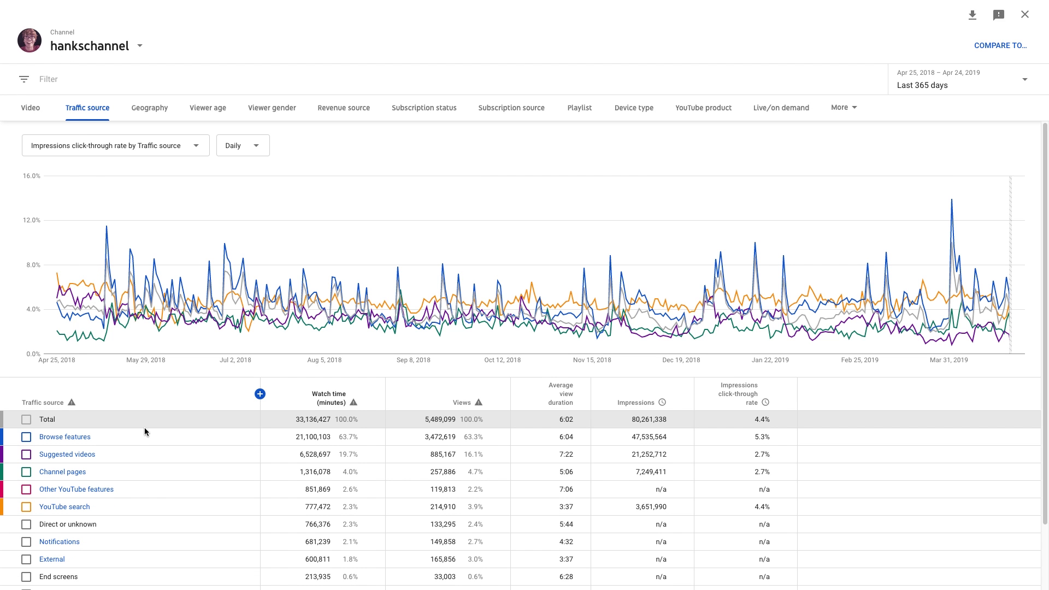
{"action": "left_click", "coordinate": [737, 397]}
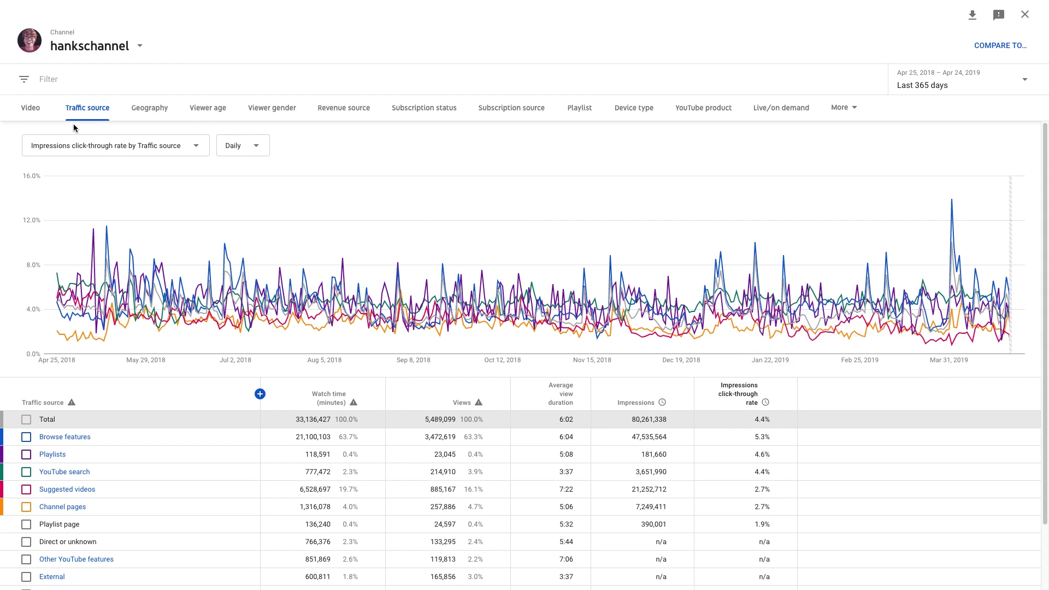
Step: Break the channel report down by video, graph impressions click-through rate and rank the videos by it, highest first
{"action": "left_click", "coordinate": [34, 115]}
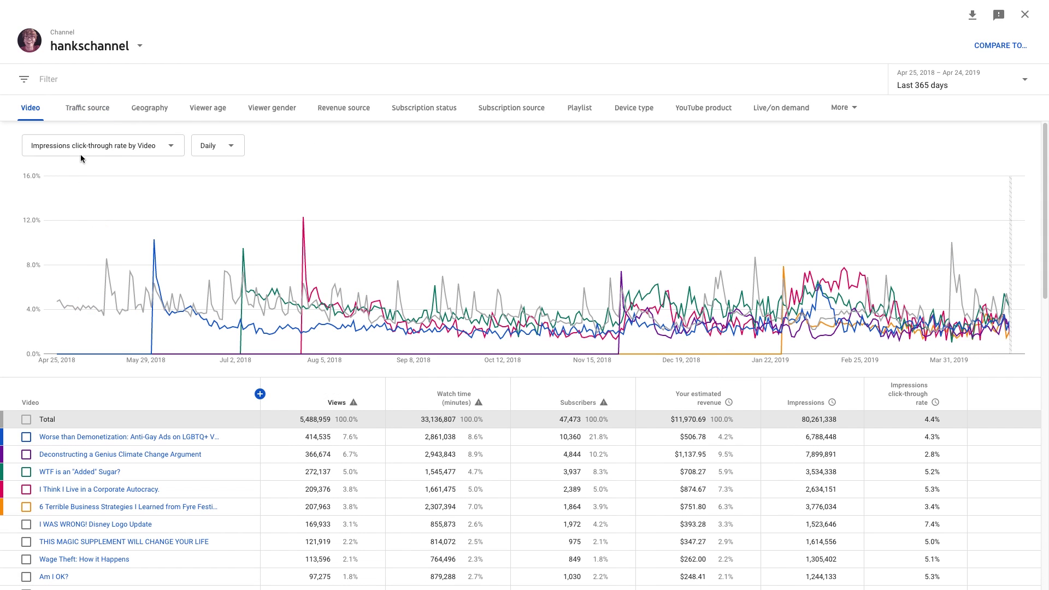
{"action": "left_click", "coordinate": [82, 148]}
{"action": "left_click", "coordinate": [112, 234]}
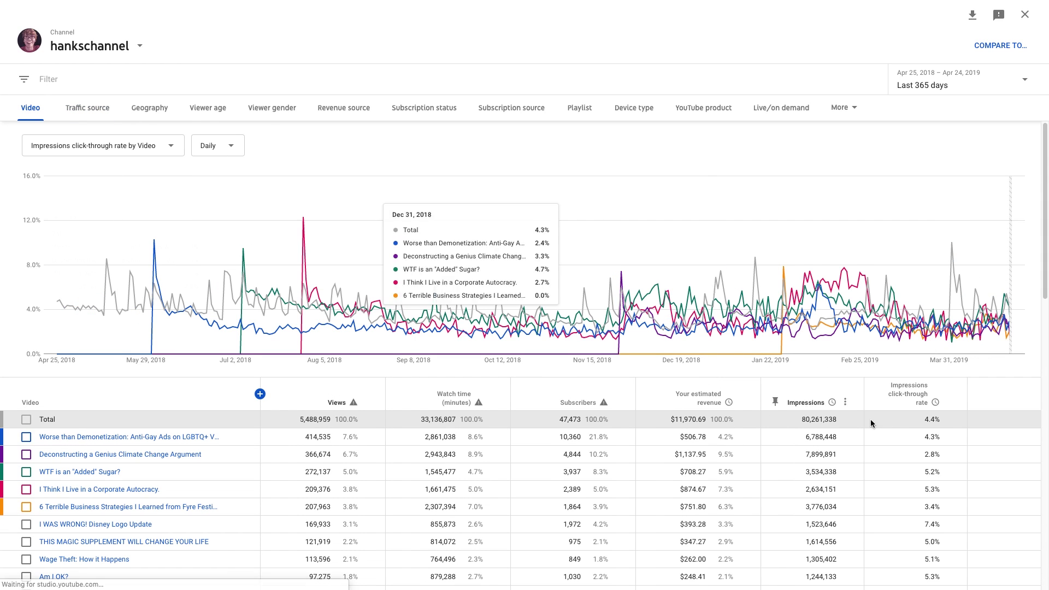
{"action": "left_click", "coordinate": [912, 395]}
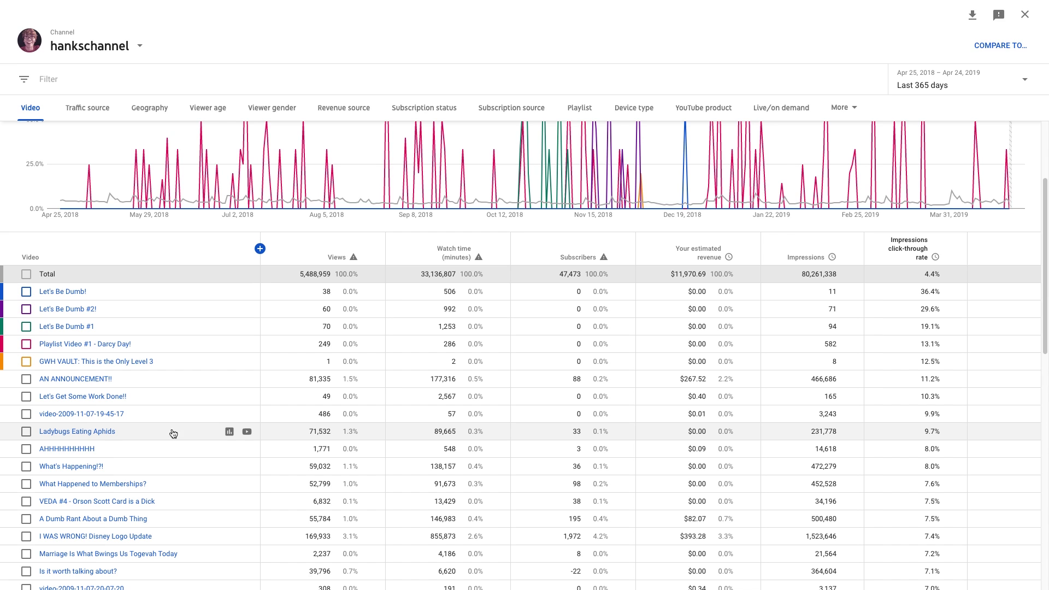
Step: Open the detailed report for Ladybugs Eating Aphids and review its breakdown by traffic source
{"action": "left_click", "coordinate": [229, 431]}
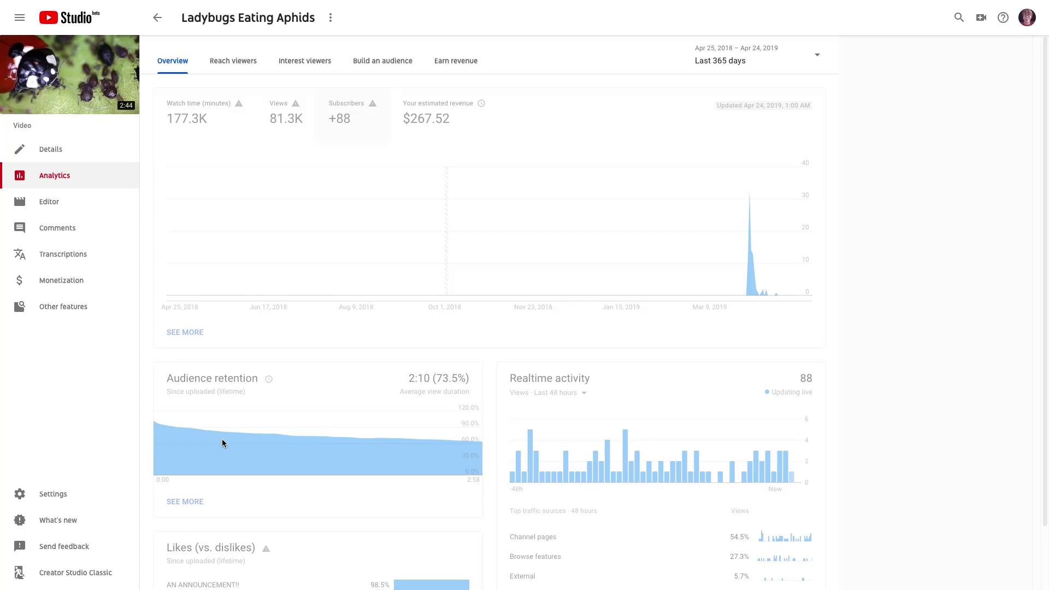
{"action": "left_click", "coordinate": [189, 331]}
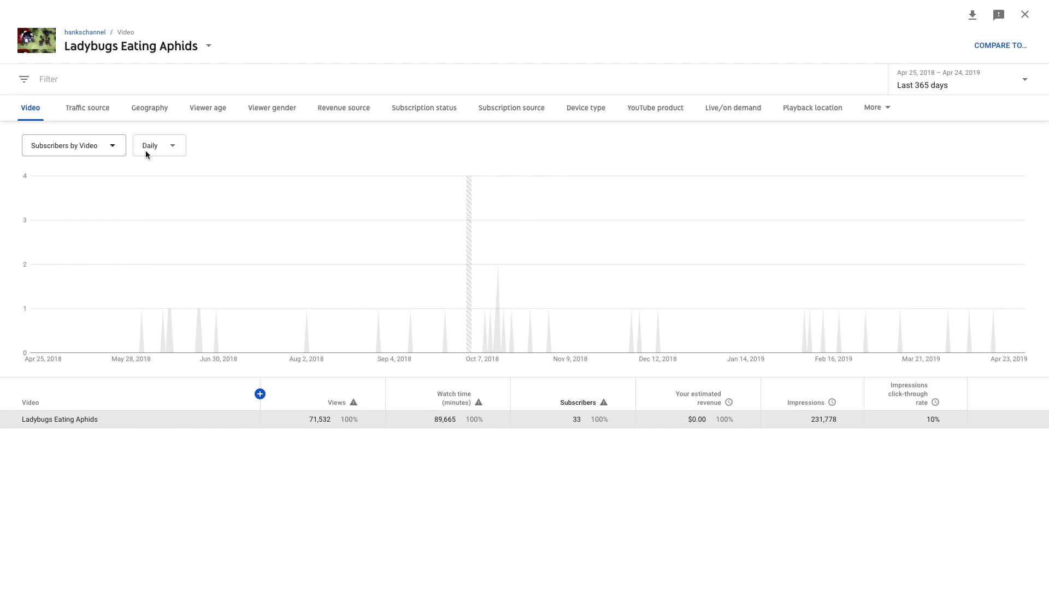
{"action": "left_click", "coordinate": [87, 145]}
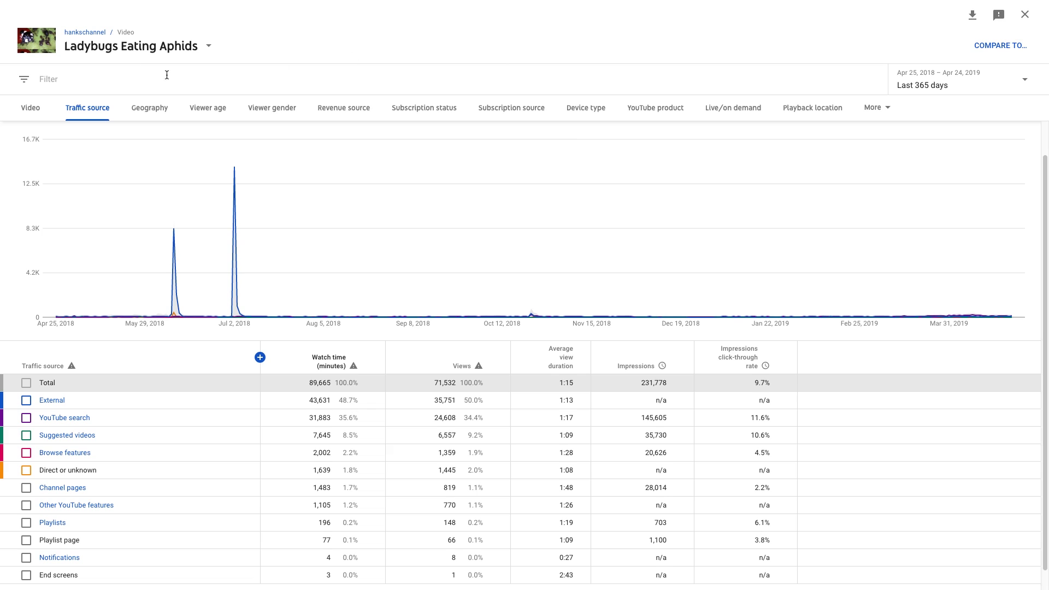
Step: Return to the hankschannel report and compare it with the video WHO IS THE ACTUAL RIGHTFUL HEIR TO THE IRON THRONE
{"action": "left_click", "coordinate": [81, 34]}
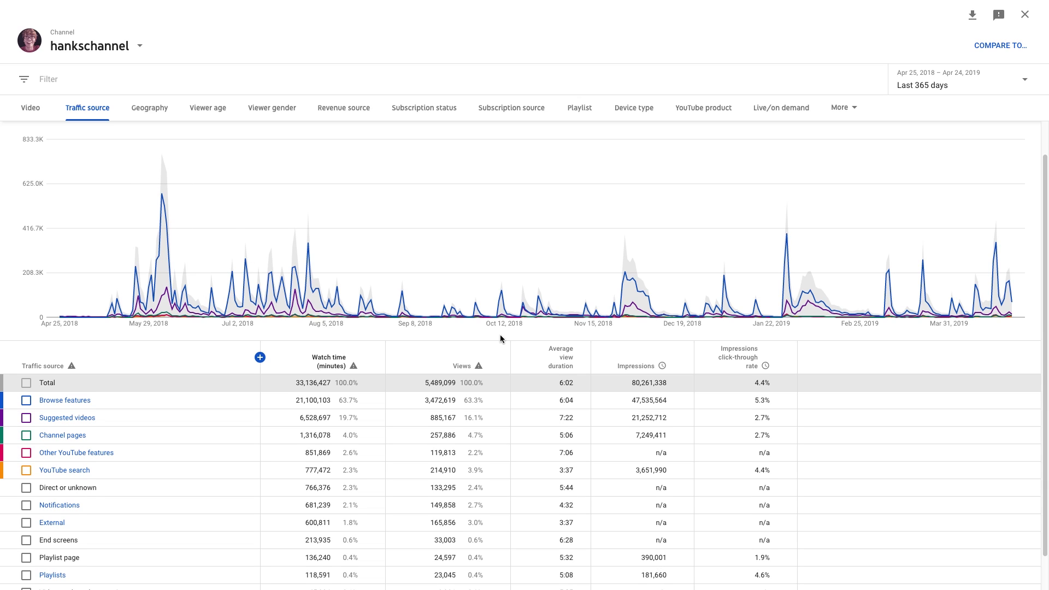
{"action": "left_click", "coordinate": [1000, 48]}
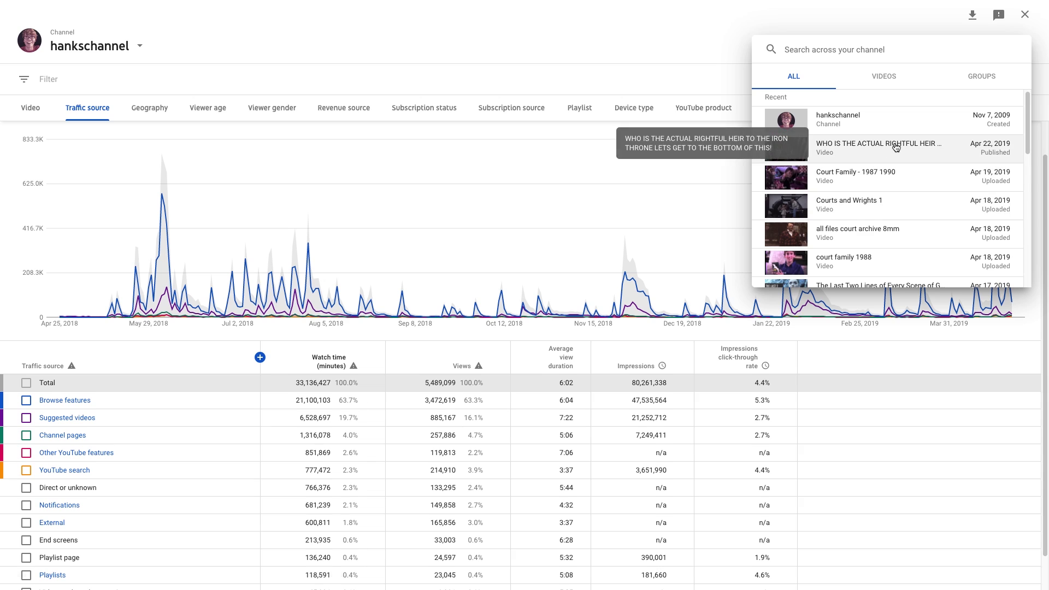
{"action": "left_click", "coordinate": [896, 147]}
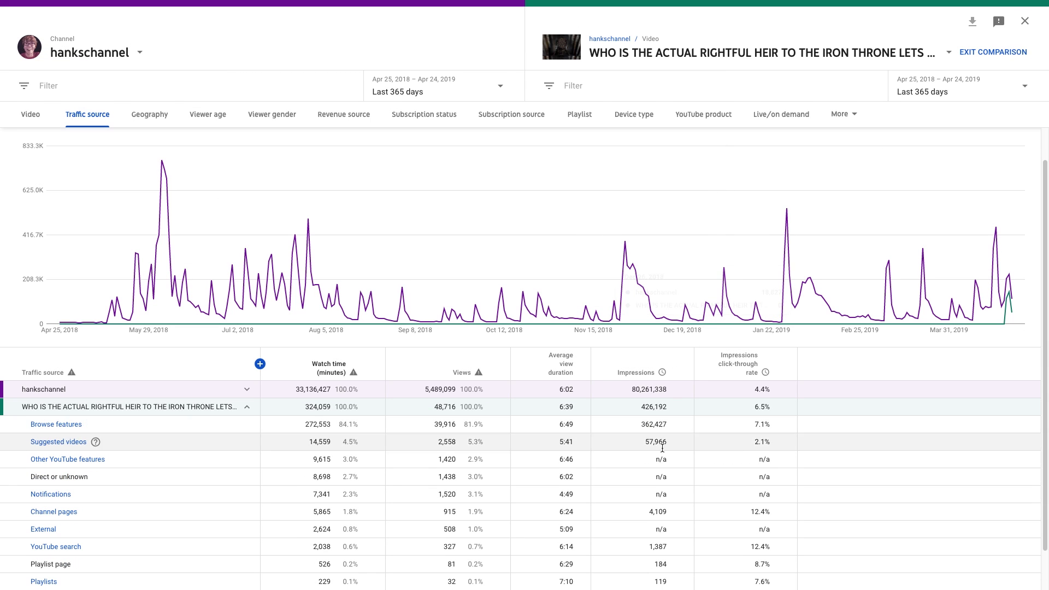
Step: Expand the channel's traffic sources in the comparison and examine them against the video's sources
{"action": "left_click", "coordinate": [247, 389]}
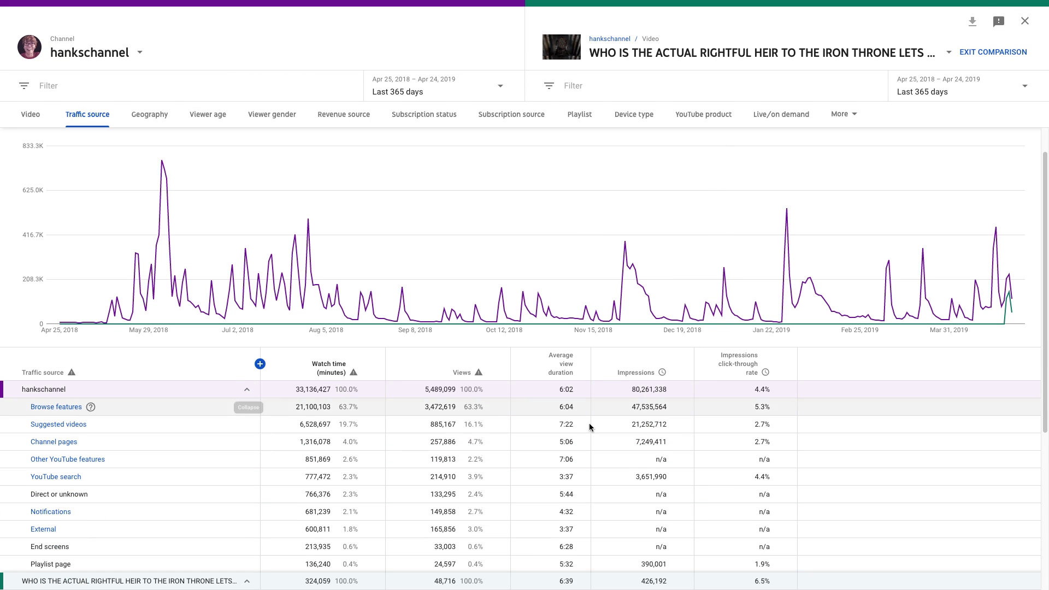
{"action": "scroll", "coordinate": [589, 423], "scroll_direction": "down", "scroll_amount": 3}
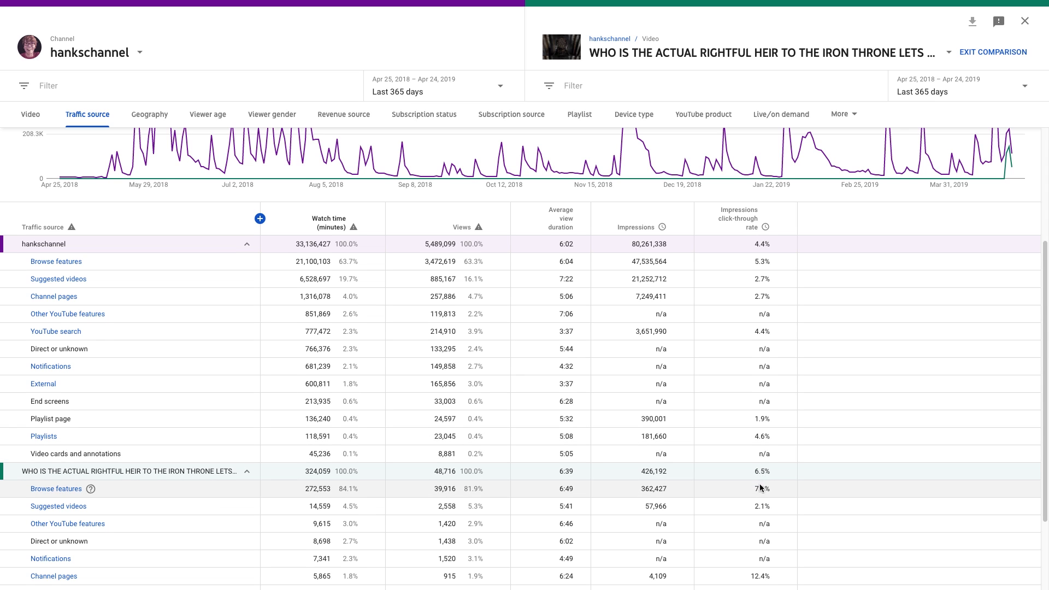
{"action": "scroll", "coordinate": [856, 467], "scroll_direction": "up", "scroll_amount": 3}
{"action": "scroll", "coordinate": [856, 467], "scroll_direction": "down", "scroll_amount": 3}
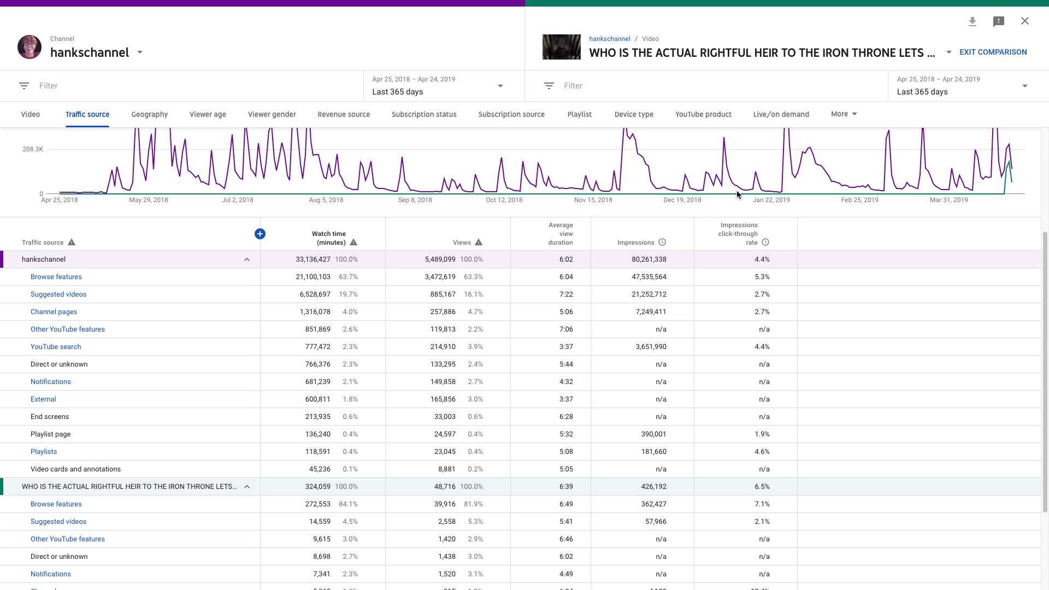
Step: Break the comparison down by geography and drill into the United States
{"action": "left_click", "coordinate": [32, 118]}
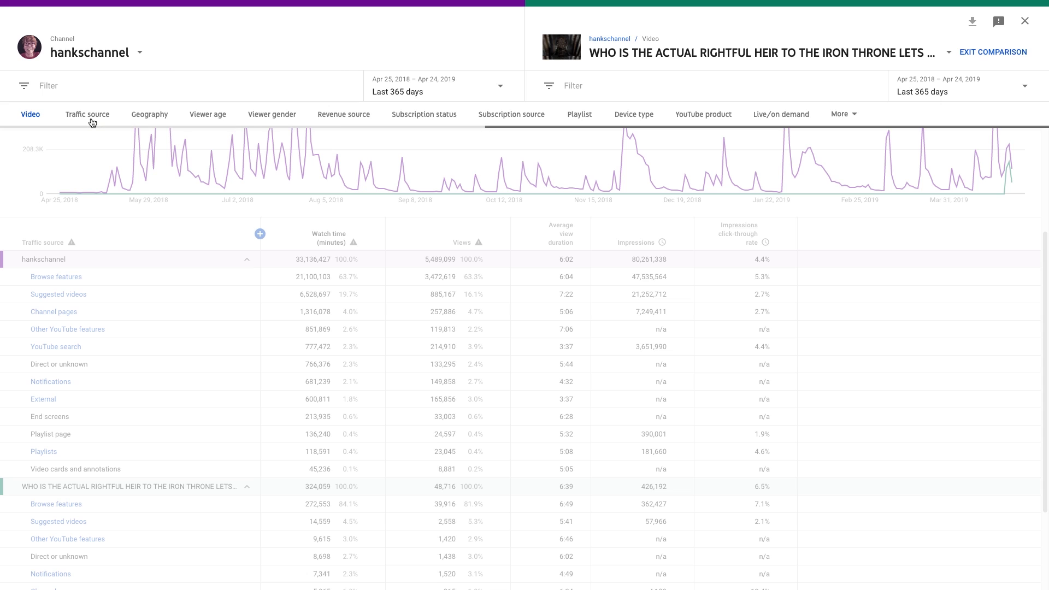
{"action": "left_click", "coordinate": [155, 119]}
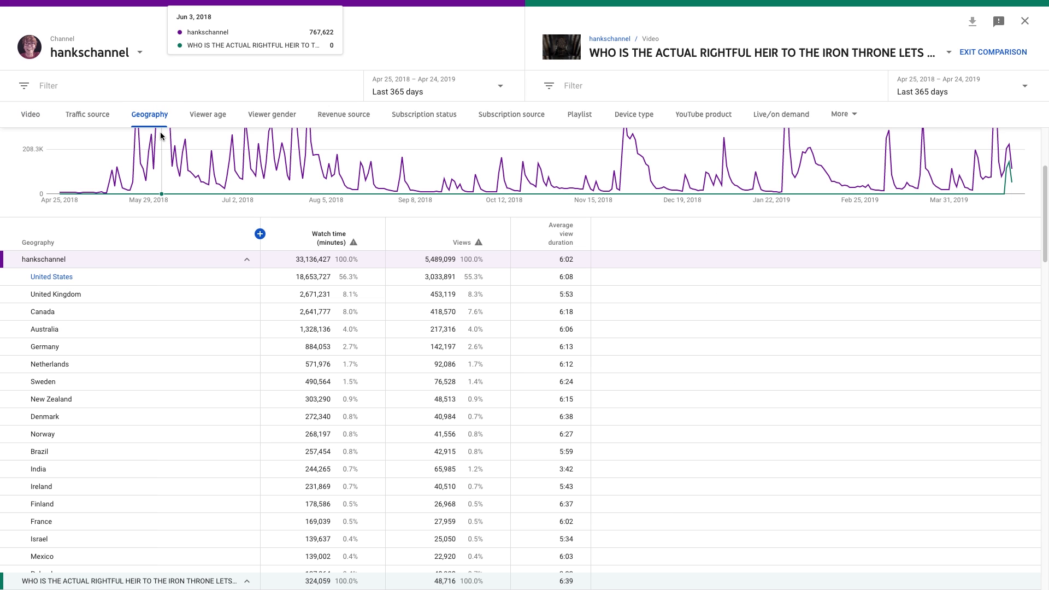
{"action": "left_click", "coordinate": [61, 277]}
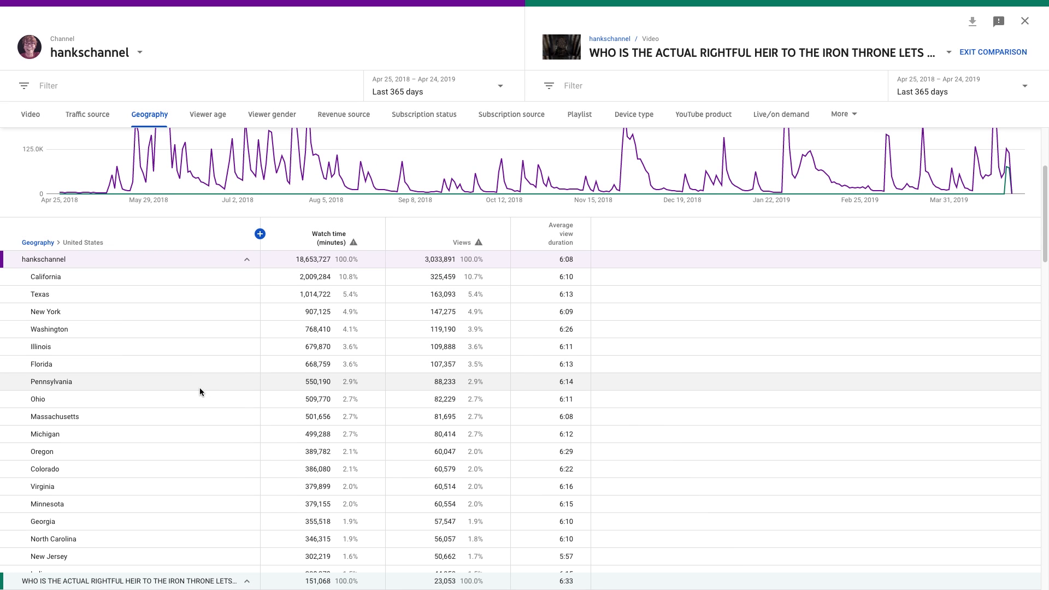
Step: Compare the state-by-state watch time, views and average view duration of the channel and the video
{"action": "scroll", "coordinate": [200, 392], "scroll_direction": "down", "scroll_amount": 1}
{"action": "scroll", "coordinate": [200, 392], "scroll_direction": "down", "scroll_amount": 3}
{"action": "scroll", "coordinate": [200, 392], "scroll_direction": "up", "scroll_amount": 6}
{"action": "scroll", "coordinate": [65, 444], "scroll_direction": "down", "scroll_amount": 15}
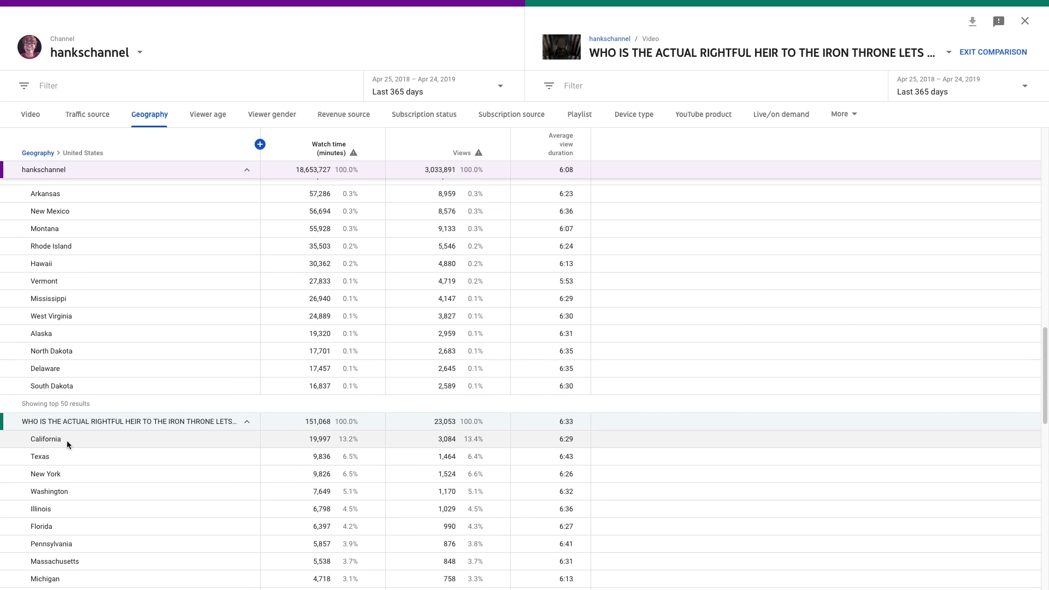
{"action": "scroll", "coordinate": [629, 407], "scroll_direction": "up", "scroll_amount": 9}
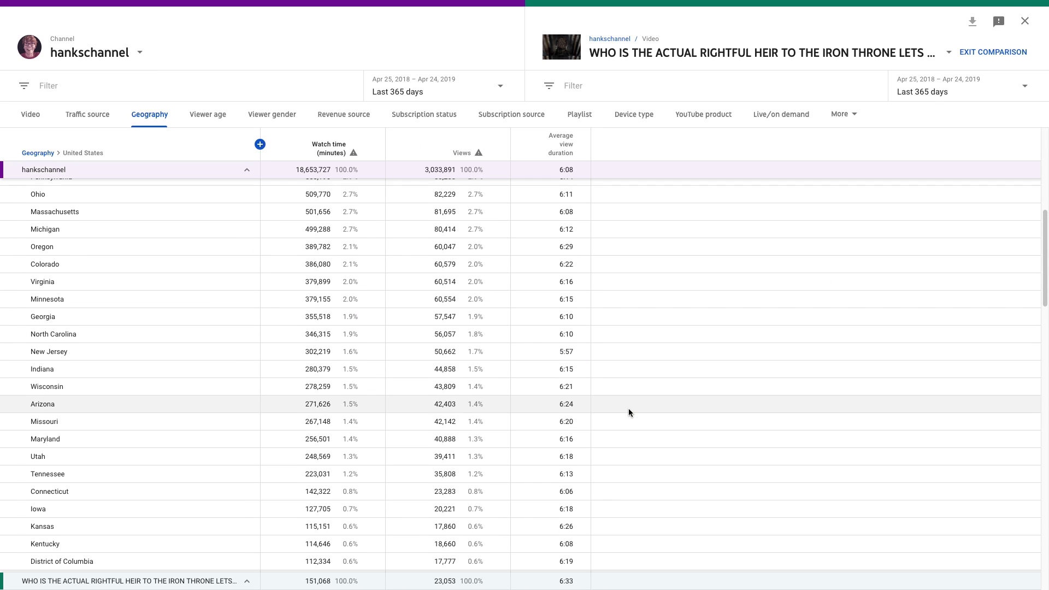
{"action": "scroll", "coordinate": [628, 408], "scroll_direction": "up", "scroll_amount": 8}
{"action": "scroll", "coordinate": [393, 416], "scroll_direction": "down", "scroll_amount": 15}
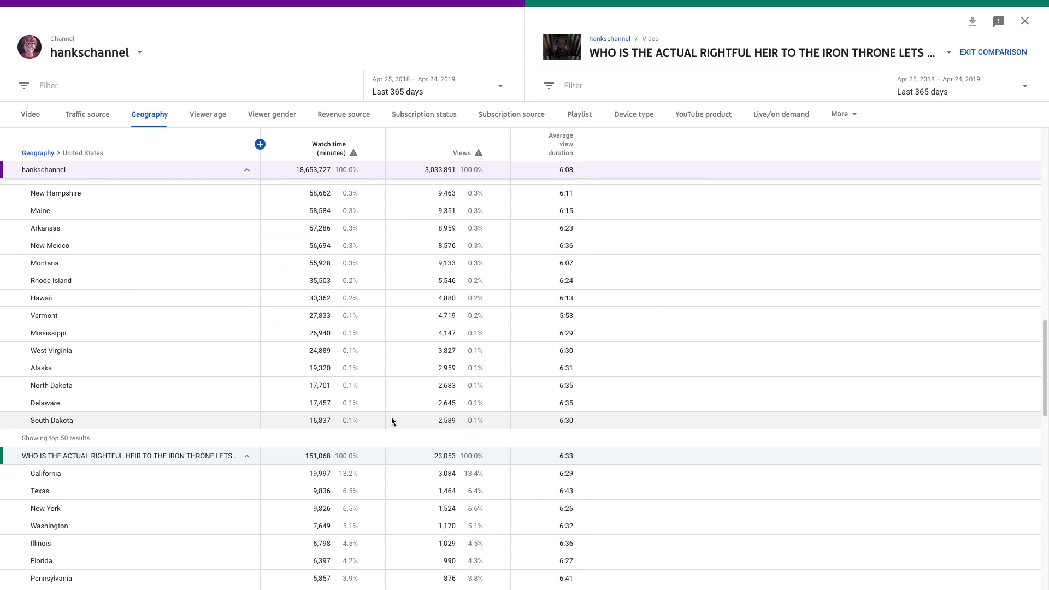
{"action": "scroll", "coordinate": [391, 420], "scroll_direction": "down", "scroll_amount": 1}
{"action": "scroll", "coordinate": [260, 386], "scroll_direction": "up", "scroll_amount": 15}
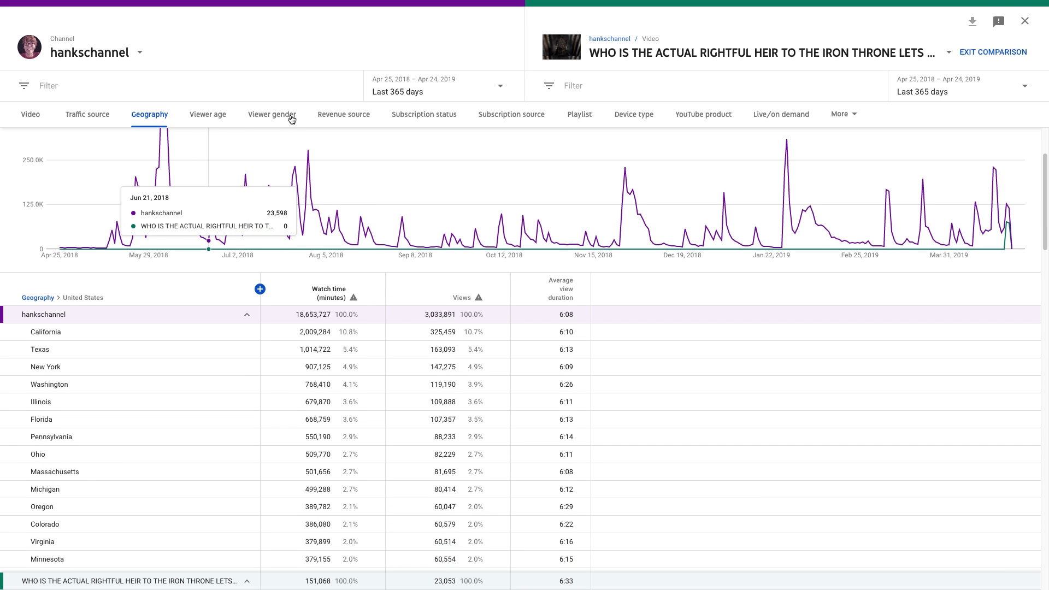
Step: Compare the channel and the video by viewer gender and by revenue source, examining the YouTube Premium revenue
{"action": "left_click", "coordinate": [271, 117]}
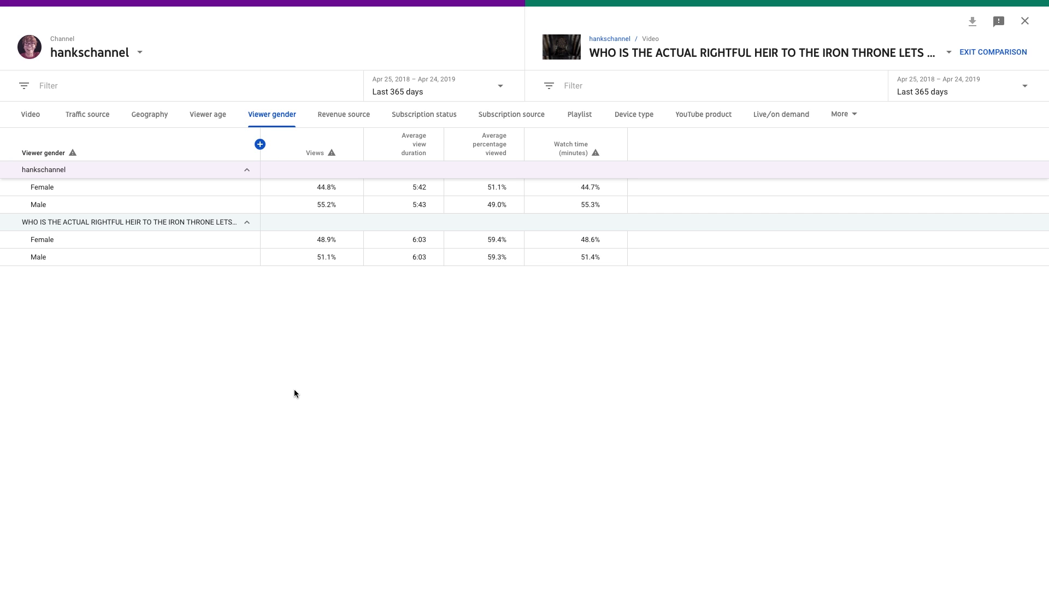
{"action": "left_click", "coordinate": [344, 116]}
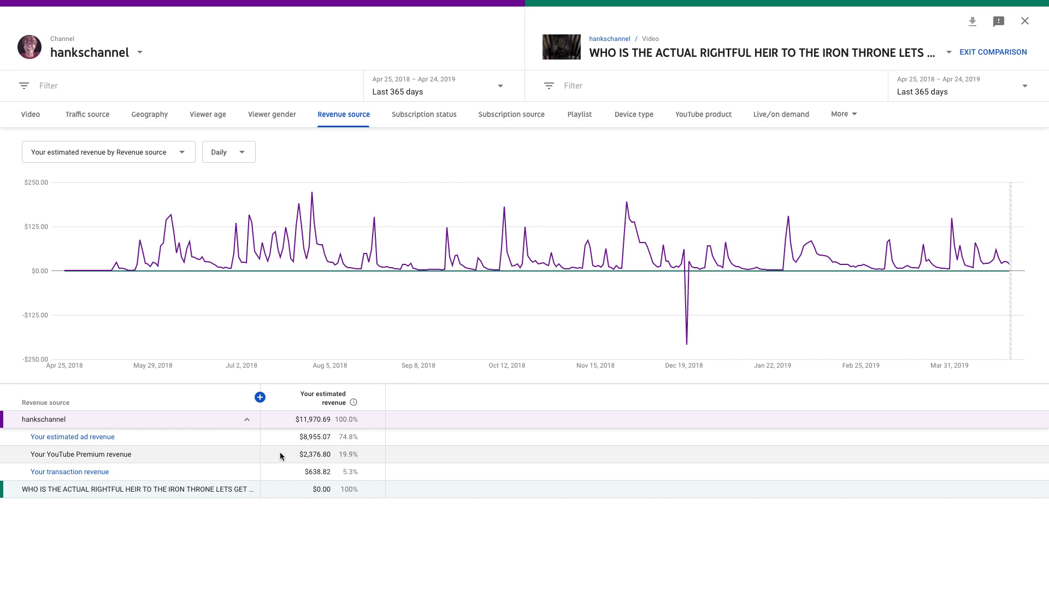
{"action": "left_click_drag", "start_coordinate": [340, 457], "coordinate": [369, 455]}
{"action": "left_click", "coordinate": [369, 455]}
Step: Open the transaction revenue breakdown and examine Channel Memberships and Super Chat along with the daily graph
{"action": "left_click", "coordinate": [83, 471]}
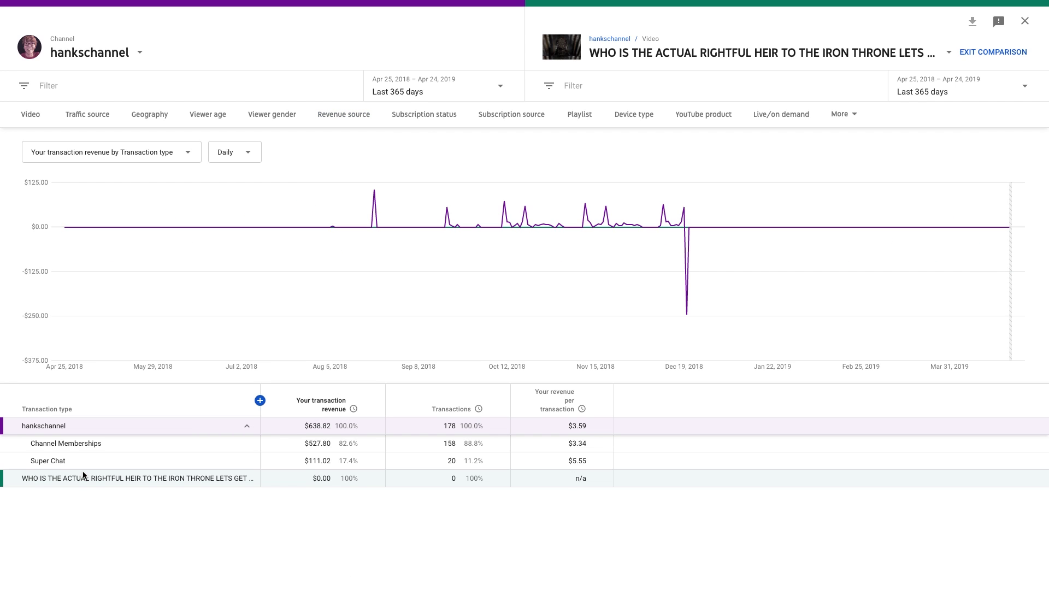
{"action": "mouse_move", "coordinate": [514, 237]}
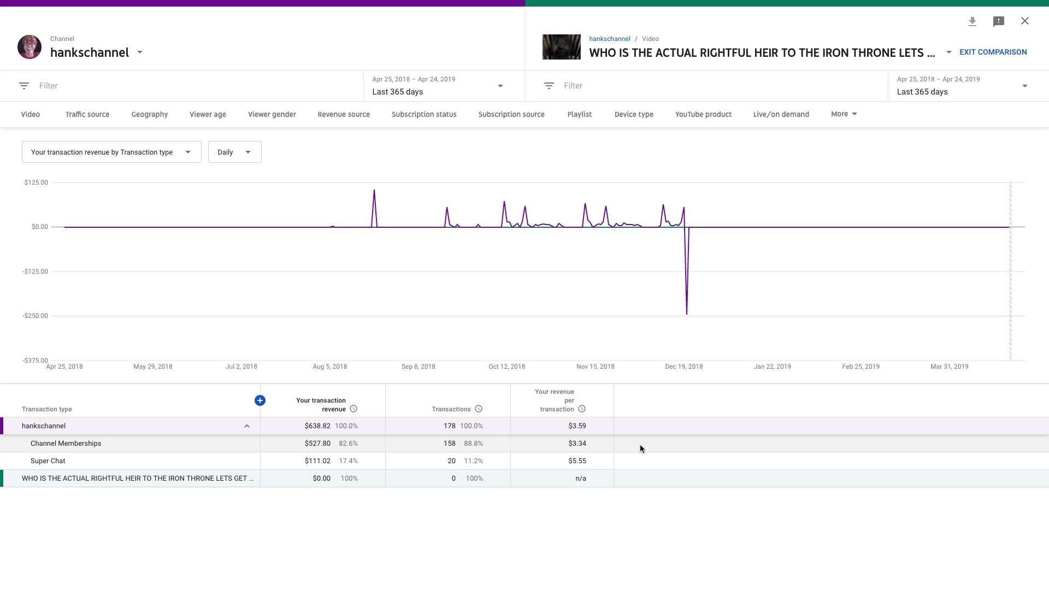
Step: Exit the video comparison and break the channel's last 365 days down by video, examining the daily views graph and per-video figures
{"action": "left_click_drag", "start_coordinate": [134, 458], "coordinate": [615, 464]}
{"action": "left_click", "coordinate": [615, 465]}
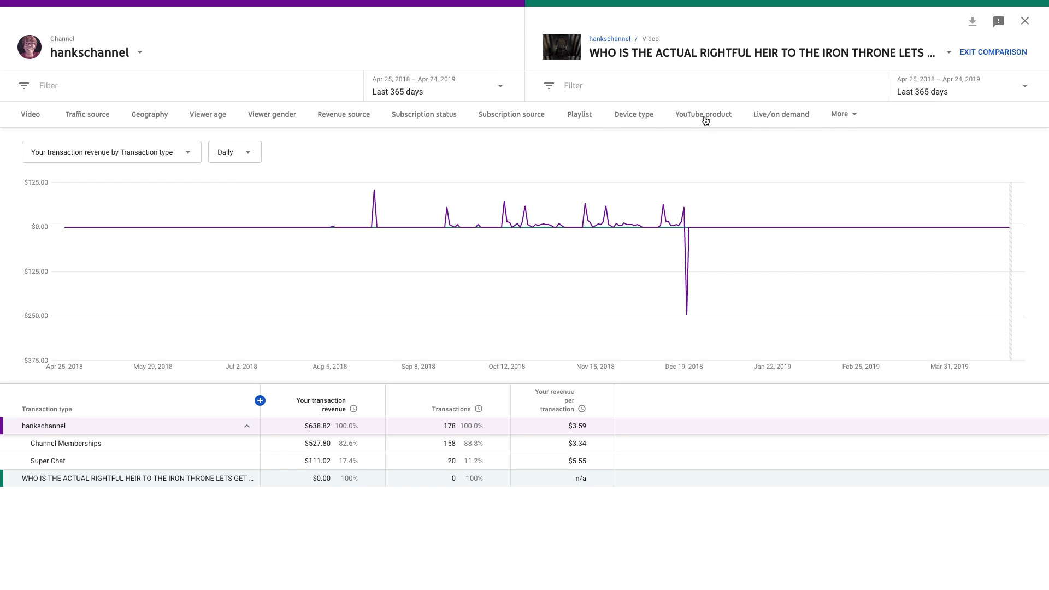
{"action": "left_click", "coordinate": [1014, 51]}
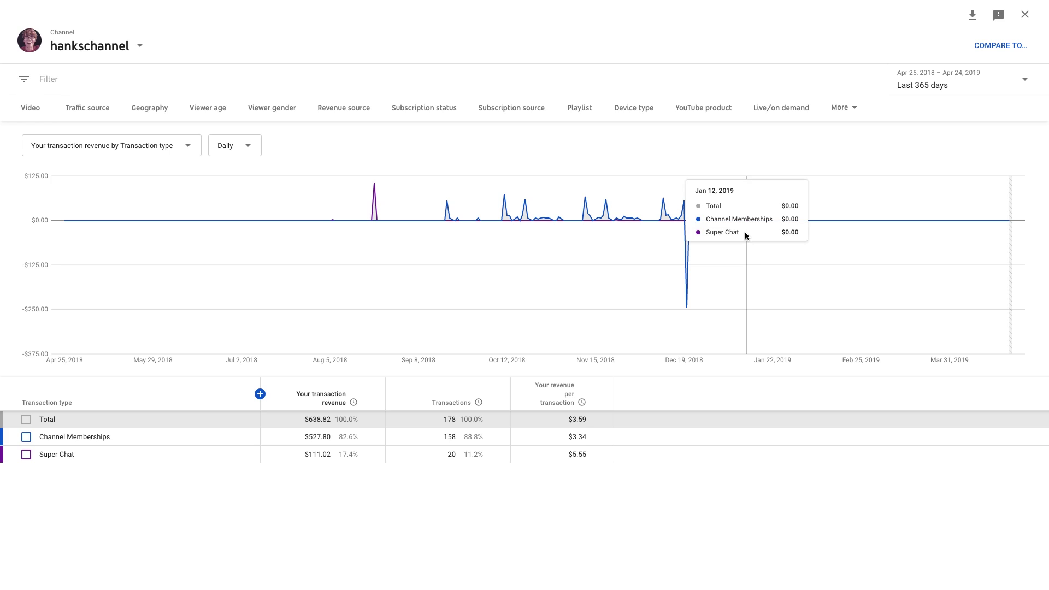
{"action": "left_click", "coordinate": [34, 108]}
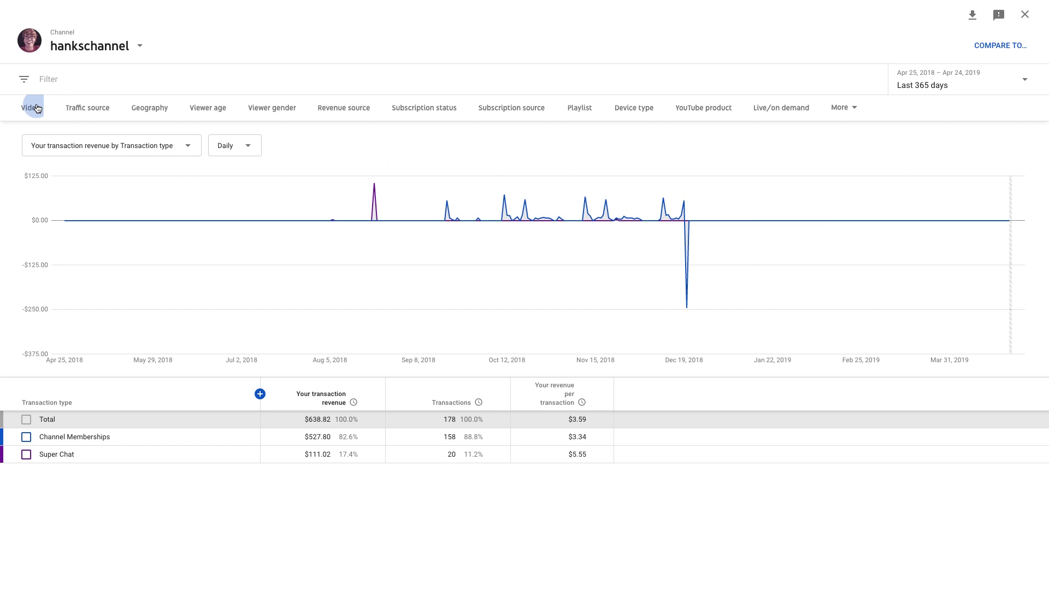
{"action": "mouse_move", "coordinate": [644, 221]}
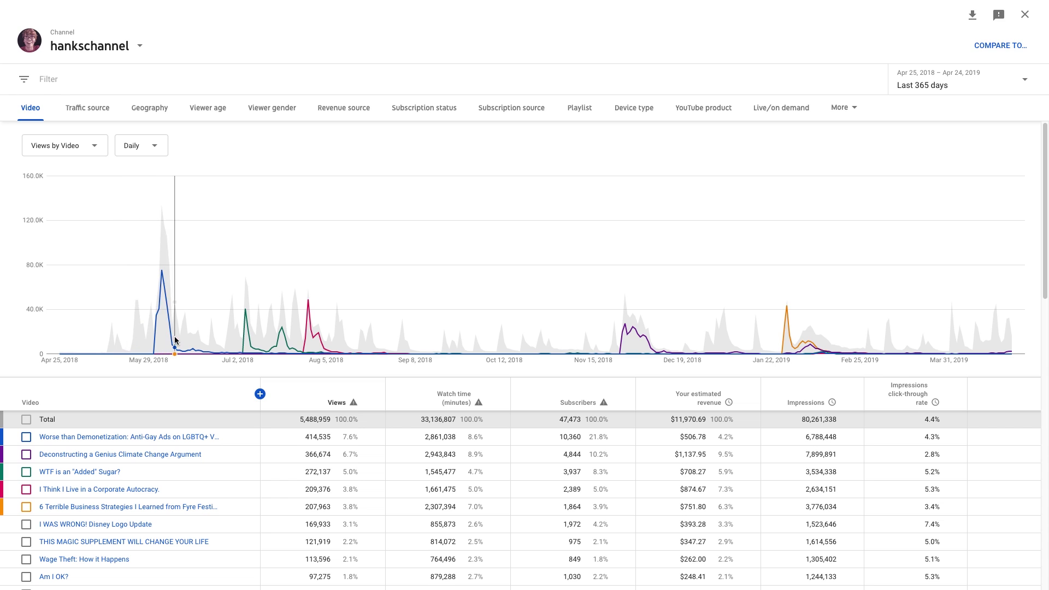
{"action": "scroll", "coordinate": [859, 340], "scroll_direction": "down", "scroll_amount": 5}
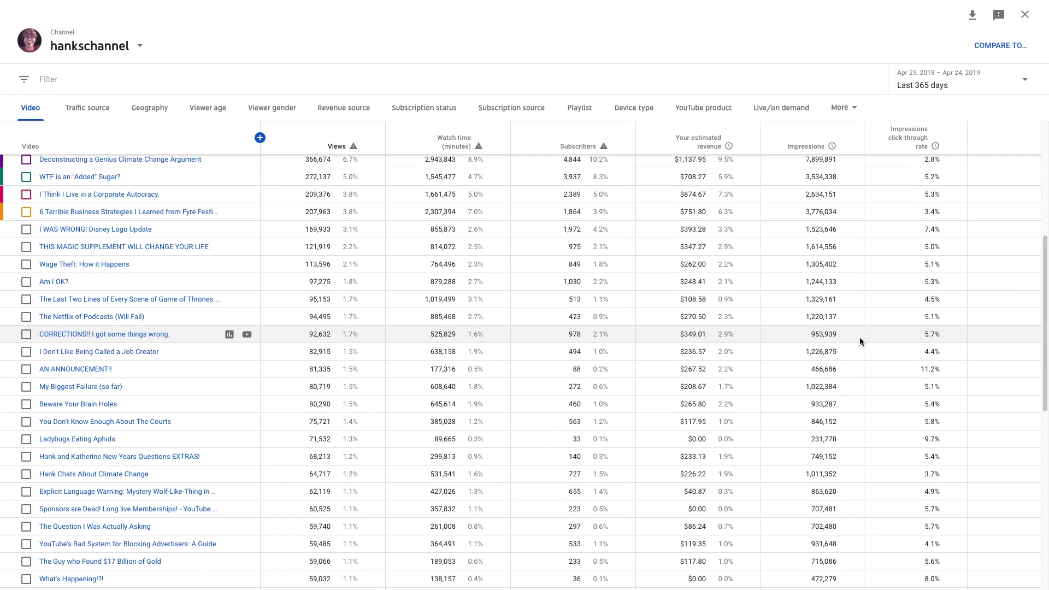
{"action": "scroll", "coordinate": [859, 339], "scroll_direction": "up", "scroll_amount": 5}
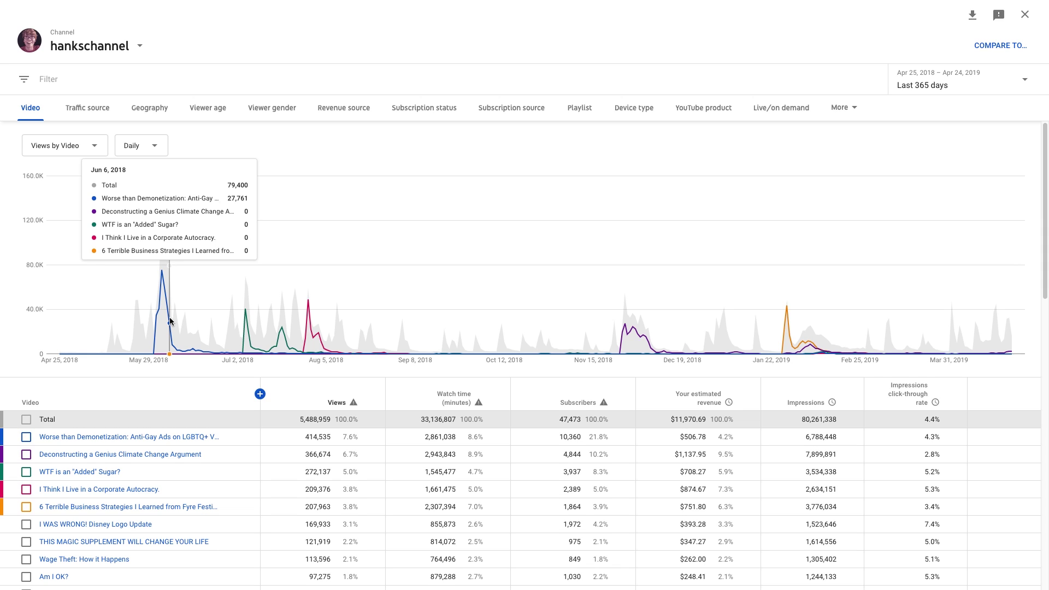
Step: Close the detailed report, return to the channel dashboard and examine the analytics overview of the Iron Throne heir video
{"action": "left_click", "coordinate": [1025, 15]}
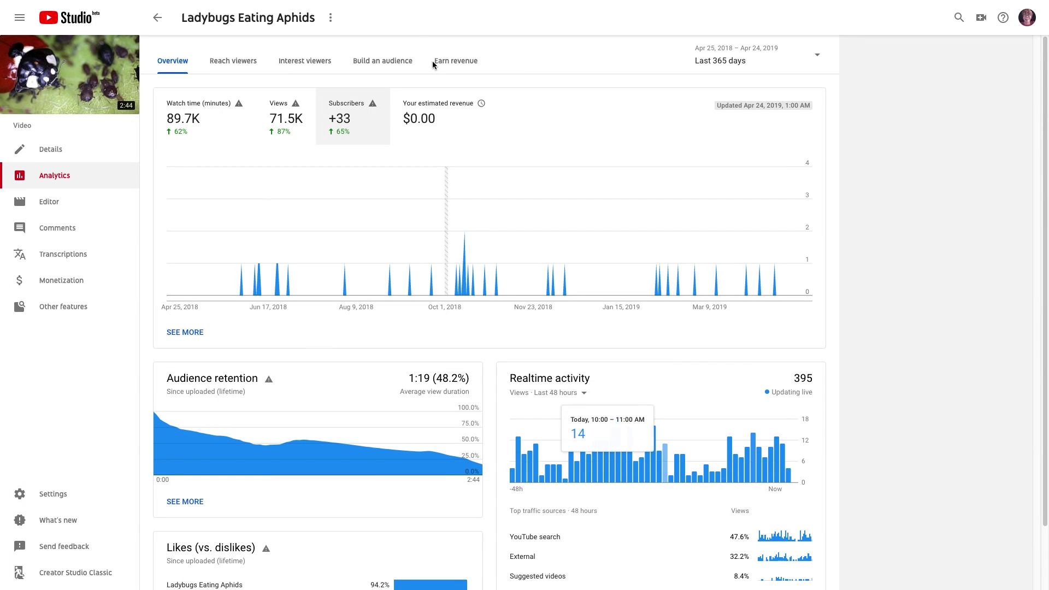
{"action": "left_click", "coordinate": [157, 17]}
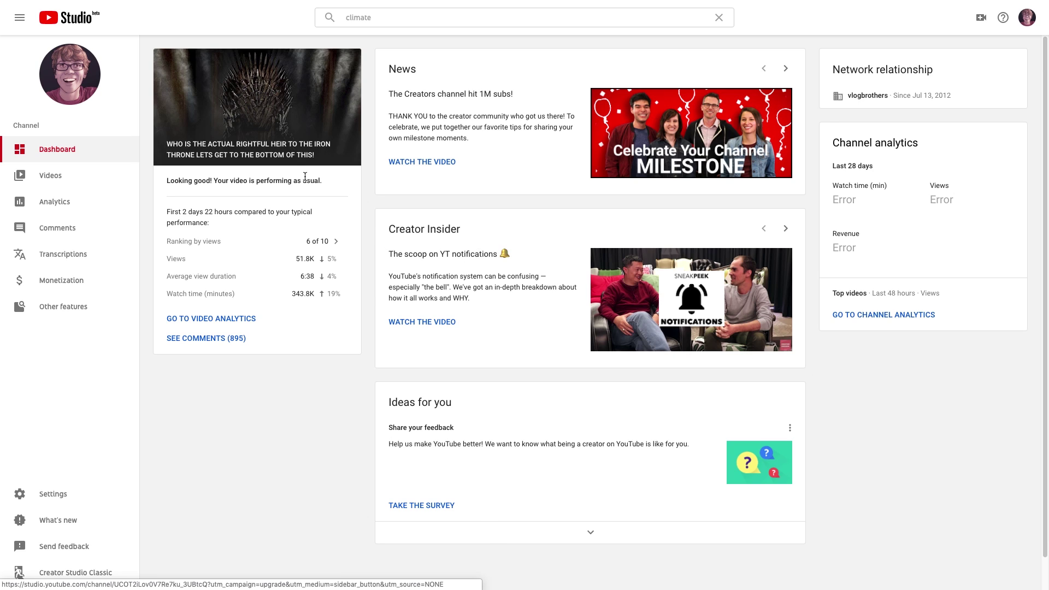
{"action": "left_click", "coordinate": [236, 319]}
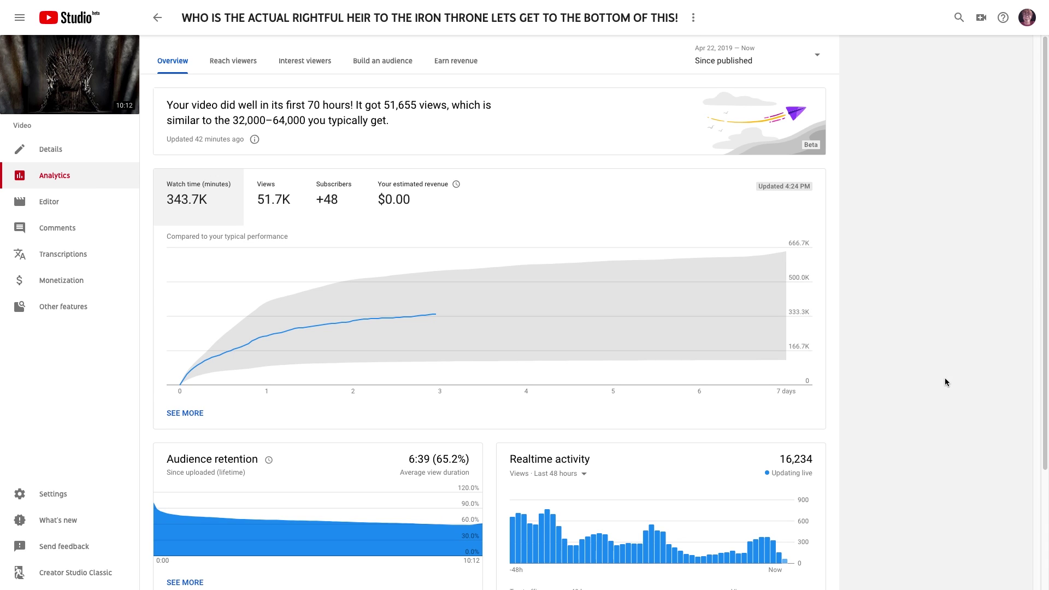
{"action": "scroll", "coordinate": [945, 378], "scroll_direction": "down", "scroll_amount": 1}
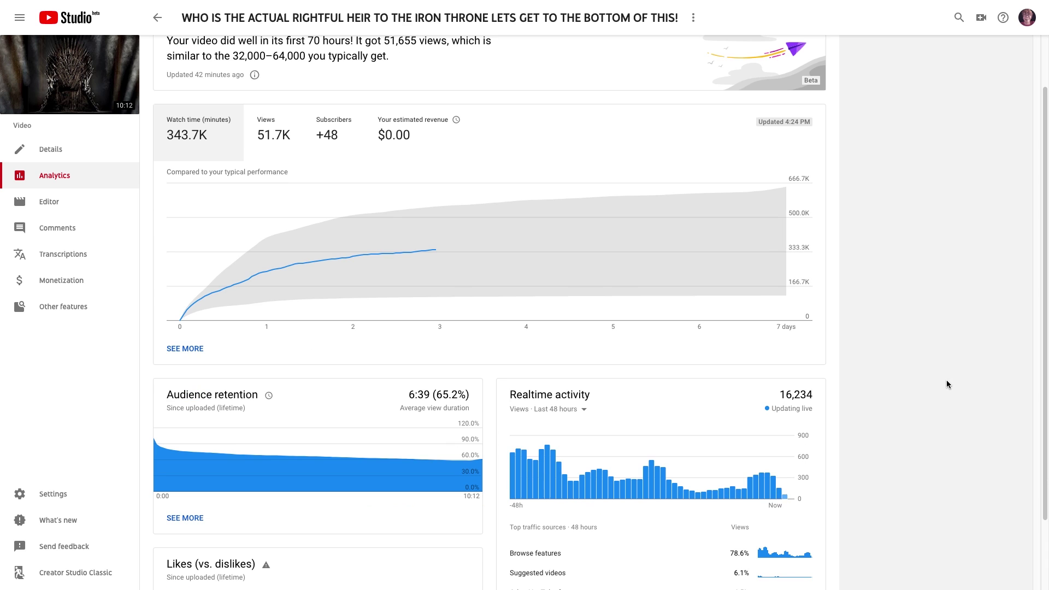
{"action": "scroll", "coordinate": [933, 220], "scroll_direction": "up", "scroll_amount": 1}
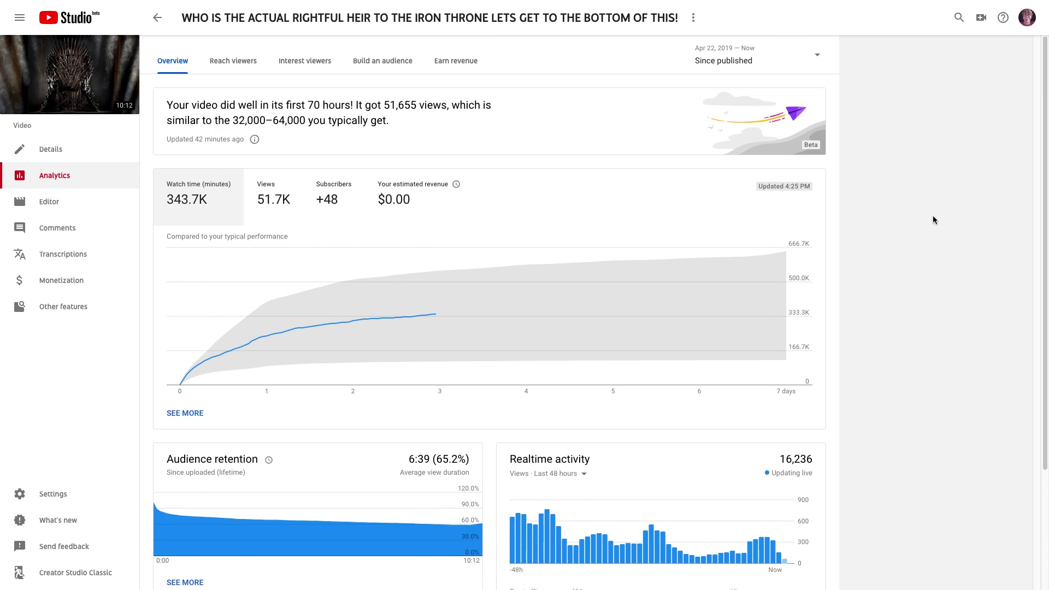